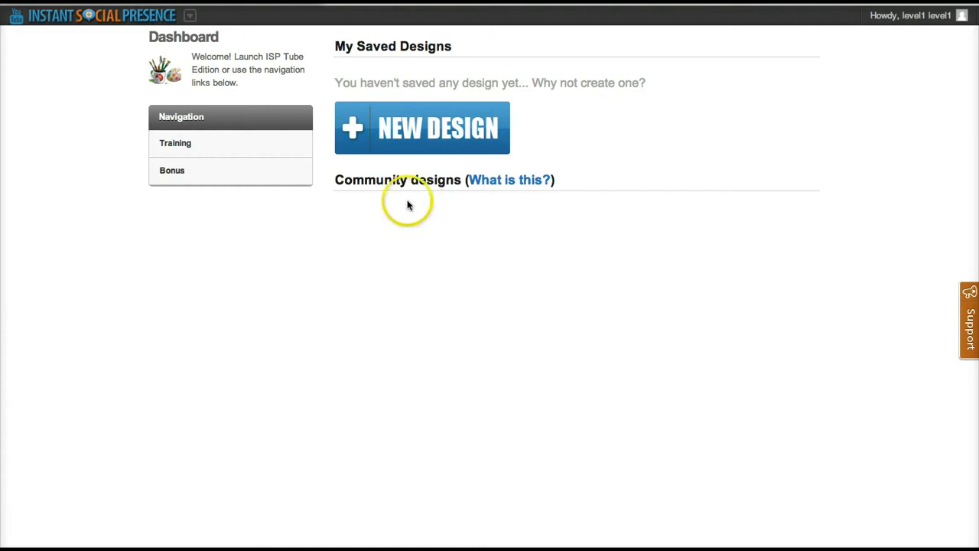
Open the Training section and look through its list of tutorials
{"action": "left_click", "coordinate": [177, 145]}
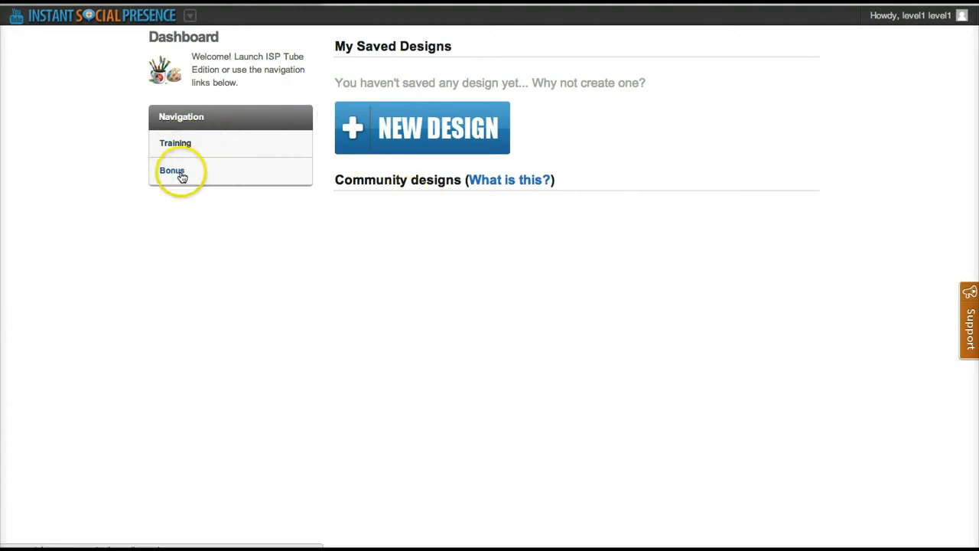
{"action": "left_click", "coordinate": [181, 175]}
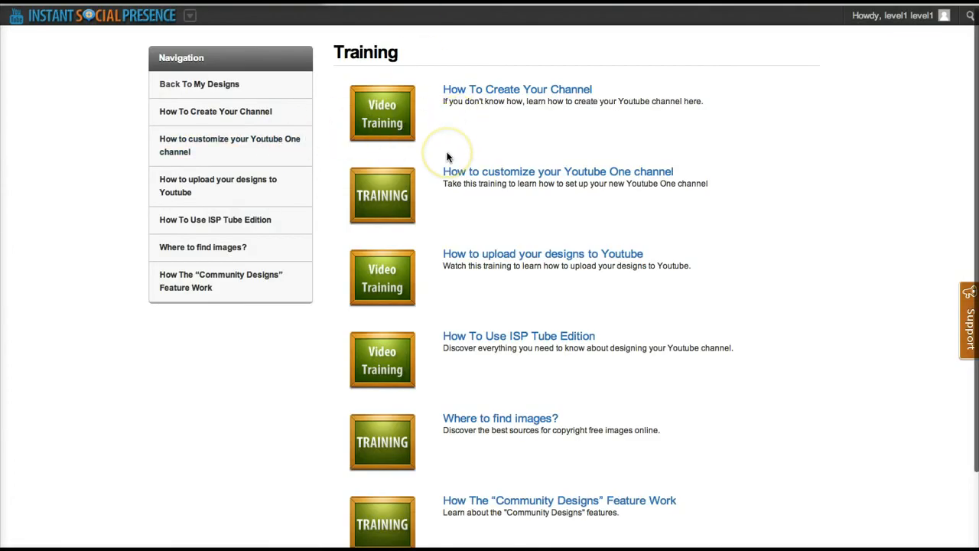
{"action": "scroll", "coordinate": [447, 156], "scroll_direction": "down", "scroll_amount": 1}
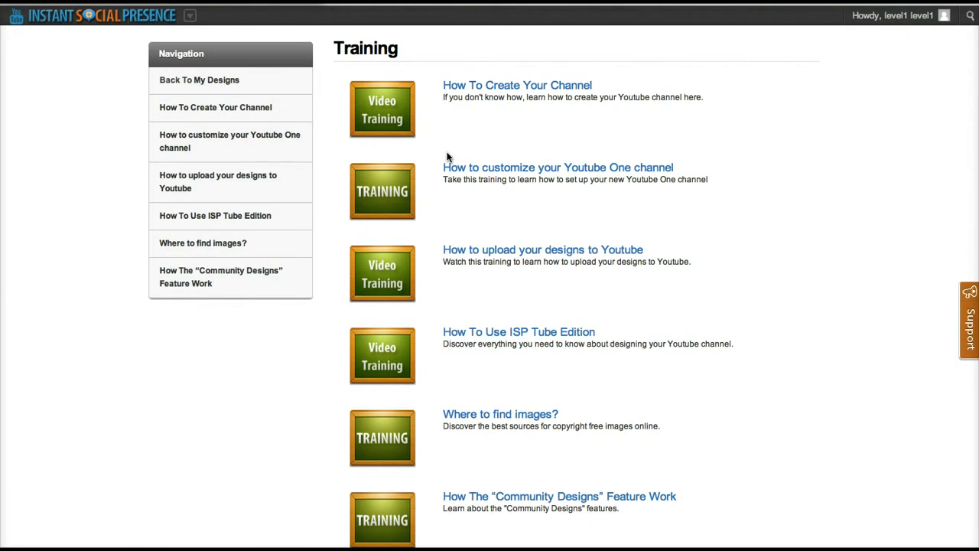
{"action": "left_click", "coordinate": [473, 157]}
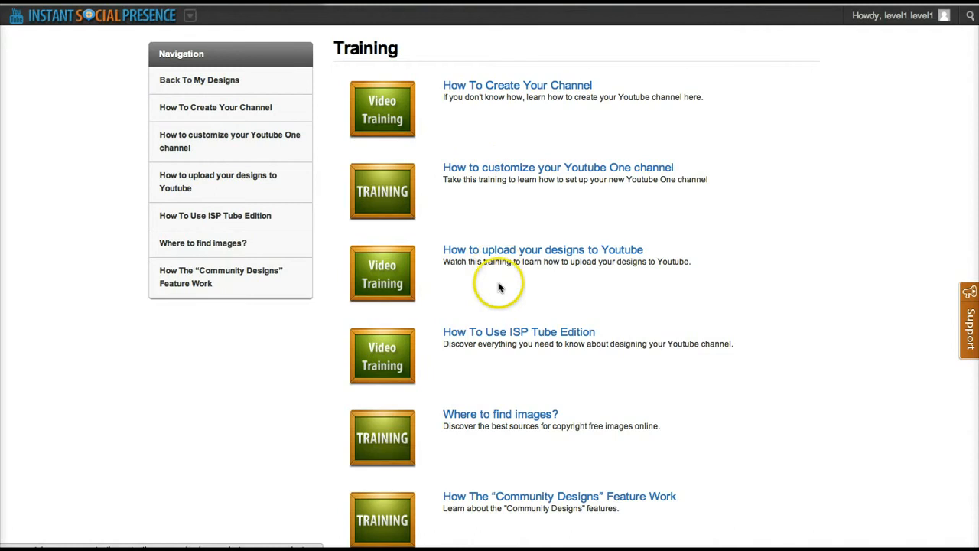
{"action": "scroll", "coordinate": [498, 290], "scroll_direction": "down", "scroll_amount": 2}
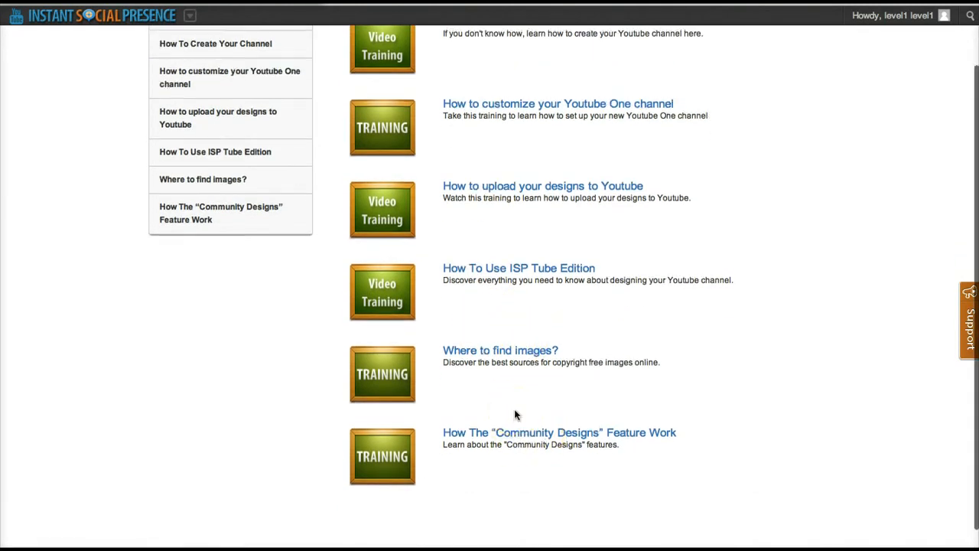
{"action": "scroll", "coordinate": [515, 415], "scroll_direction": "up", "scroll_amount": 2}
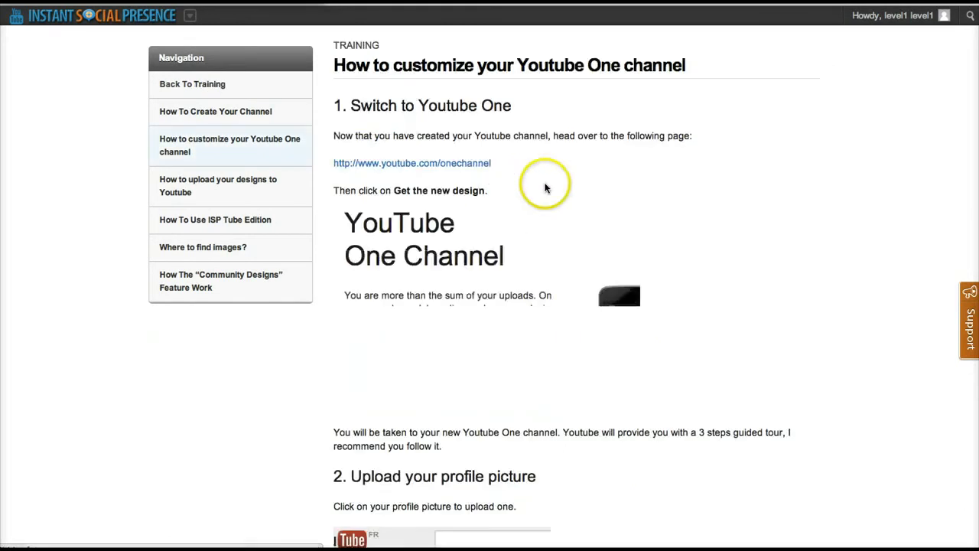
Skim the training article on how to customize the Youtube One channel
{"action": "scroll", "coordinate": [545, 188], "scroll_direction": "down", "scroll_amount": 10}
{"action": "scroll", "coordinate": [545, 187], "scroll_direction": "down", "scroll_amount": 2}
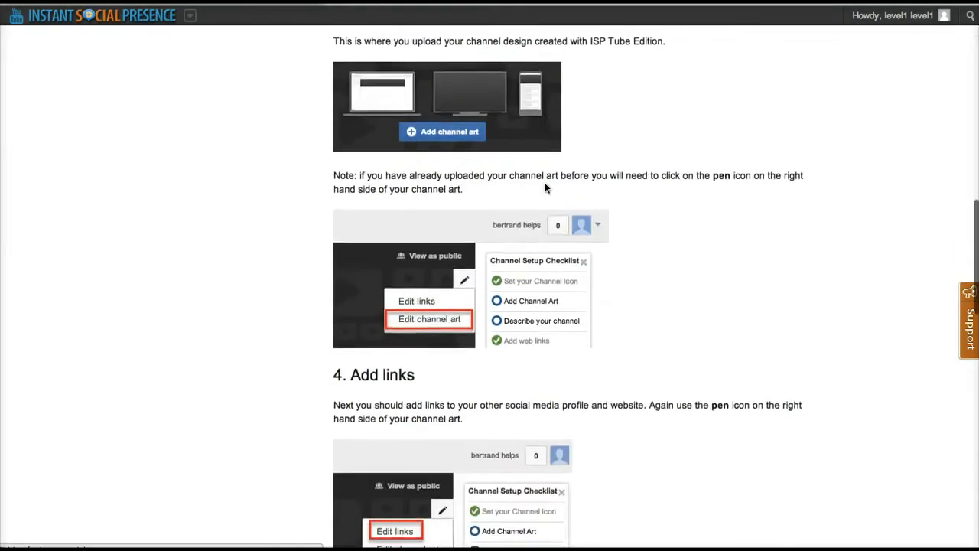
{"action": "scroll", "coordinate": [545, 188], "scroll_direction": "up", "scroll_amount": 8}
{"action": "scroll", "coordinate": [546, 188], "scroll_direction": "up", "scroll_amount": 3}
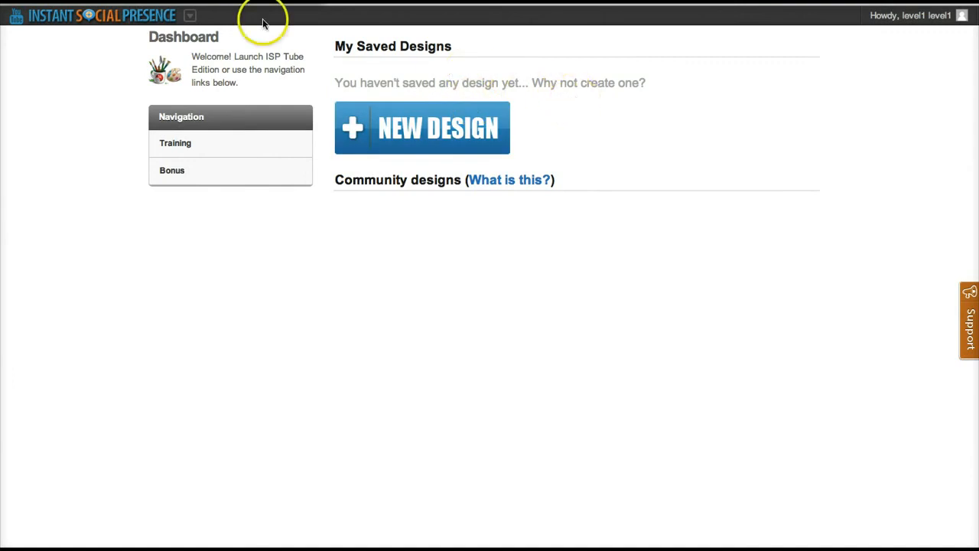
Start a new channel design from the dashboard
{"action": "mouse_move", "coordinate": [186, 18]}
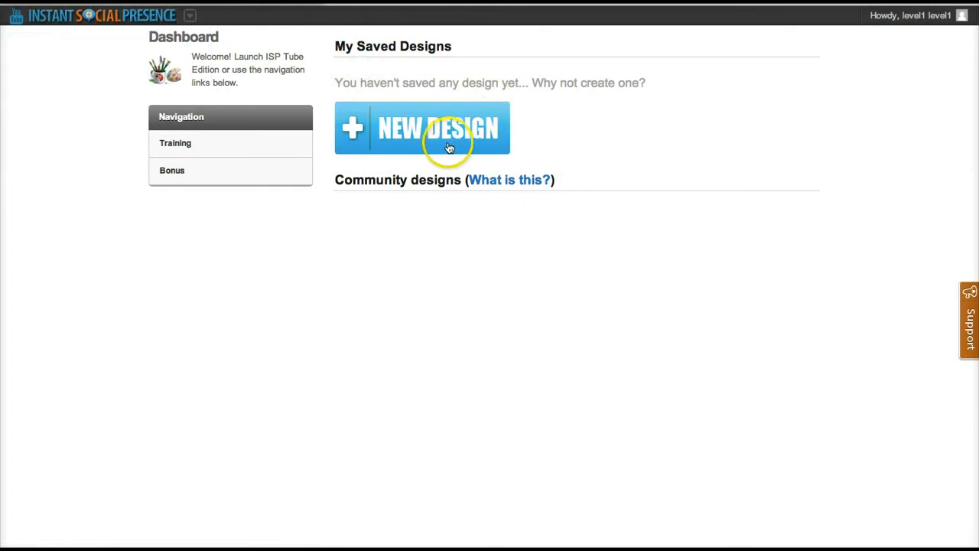
{"action": "left_click", "coordinate": [403, 148]}
{"action": "left_click", "coordinate": [429, 137]}
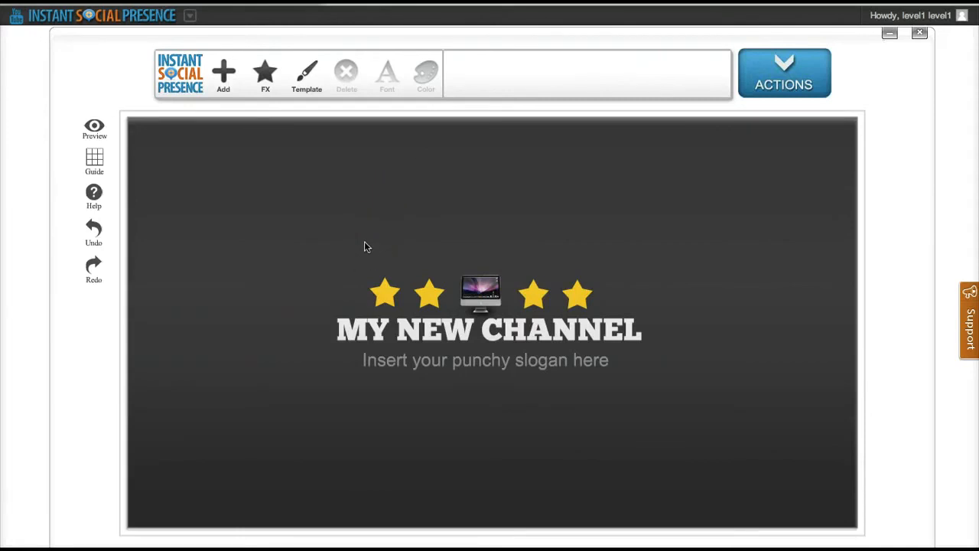
Delete the "MY NEW CHANNEL" title, the computer image and the slogan text from the default design
{"action": "left_click", "coordinate": [378, 330]}
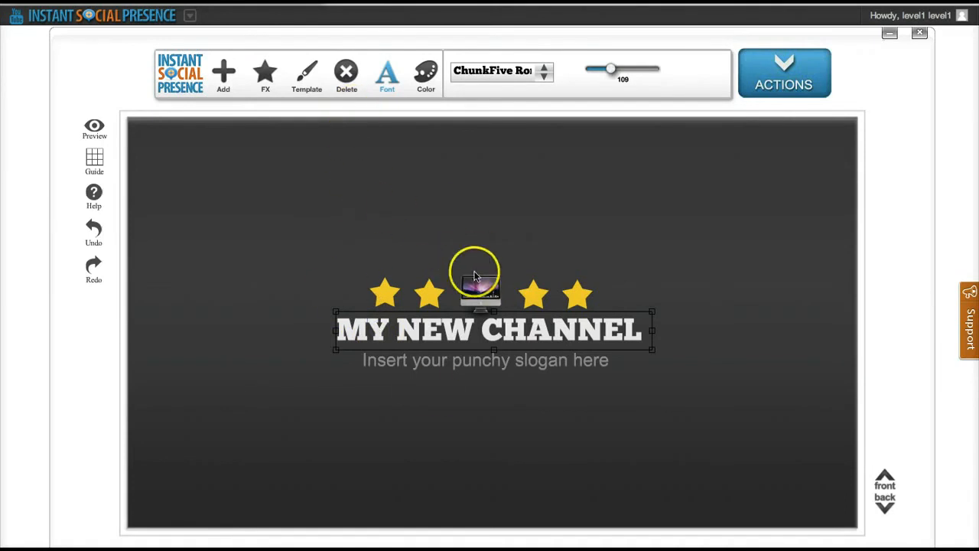
{"action": "left_click", "coordinate": [346, 76]}
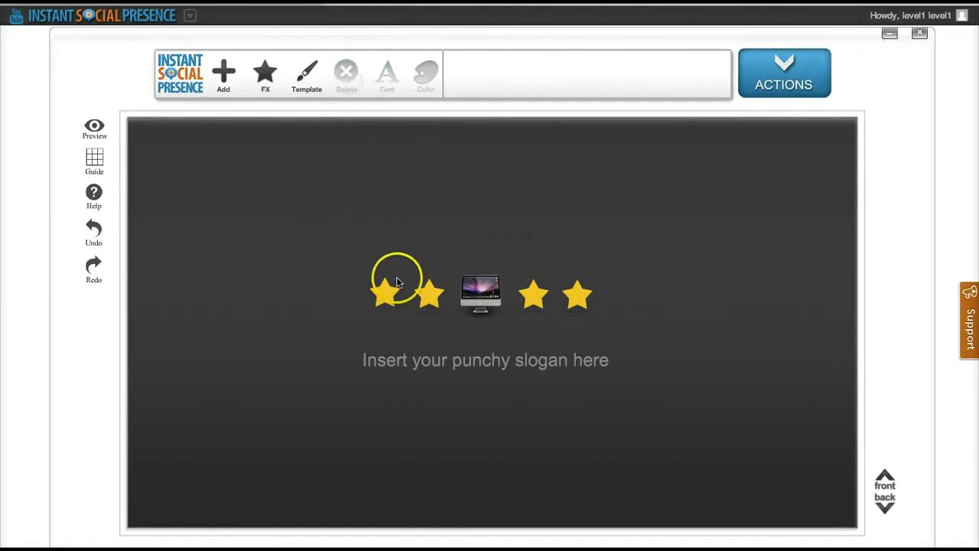
{"action": "left_click", "coordinate": [480, 293]}
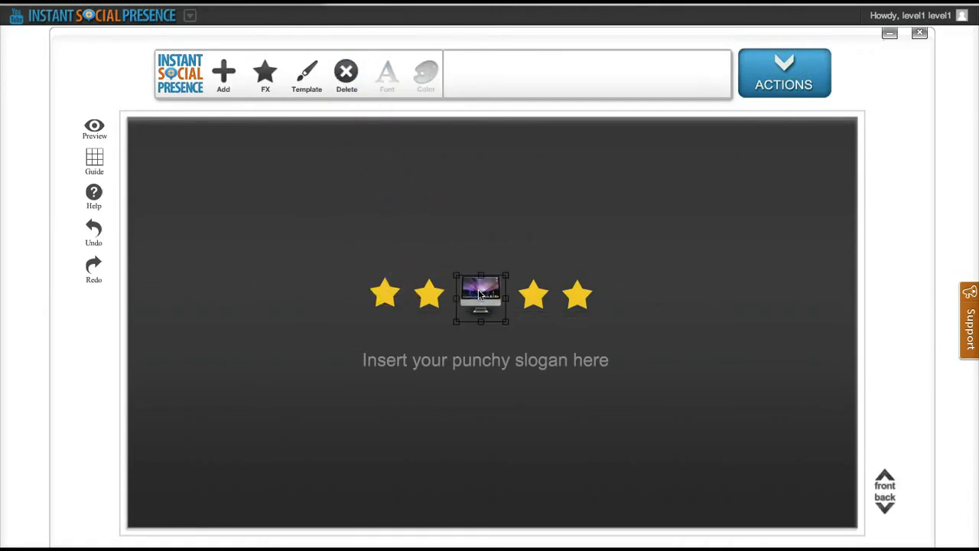
{"action": "left_click", "coordinate": [345, 76]}
{"action": "left_click", "coordinate": [429, 370]}
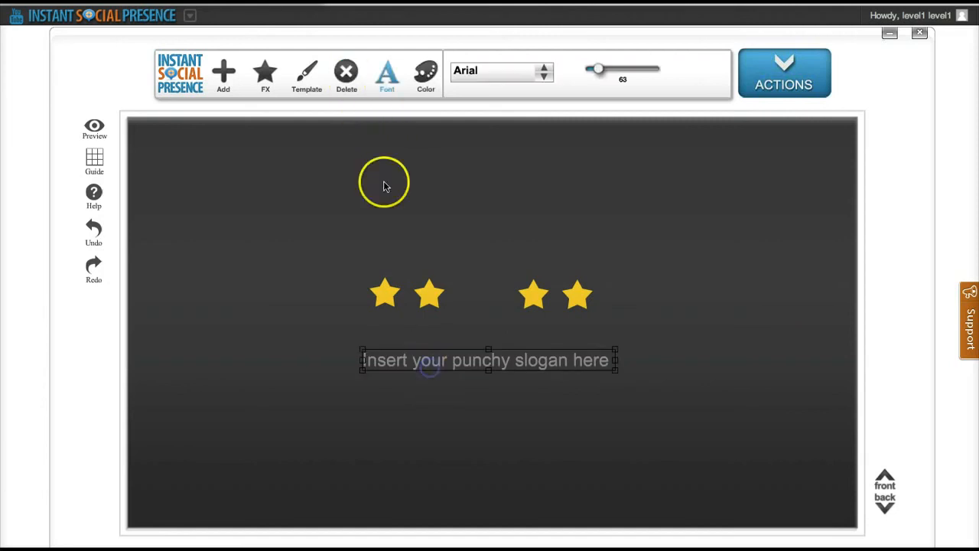
{"action": "left_click", "coordinate": [345, 76]}
Delete all four yellow stars from the canvas
{"action": "left_click", "coordinate": [392, 297]}
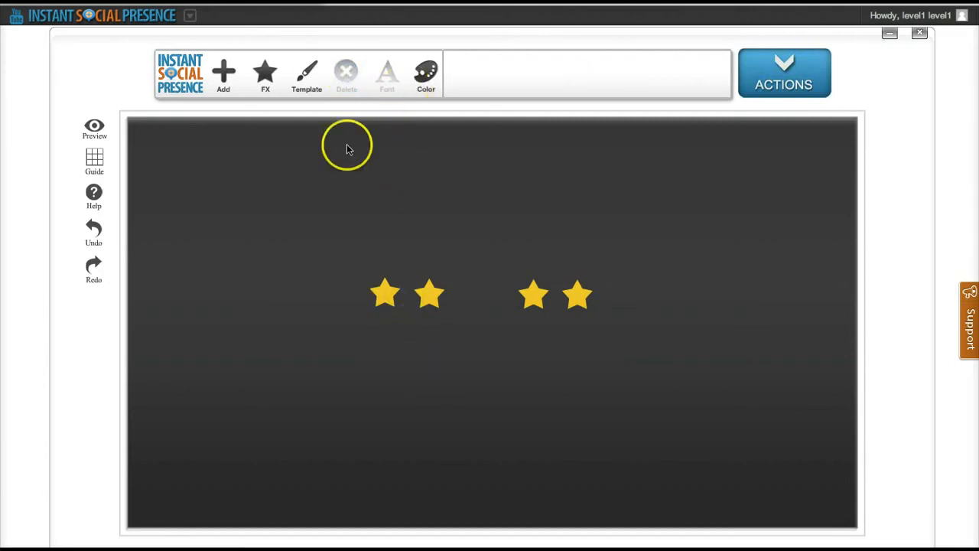
{"action": "left_click", "coordinate": [382, 292]}
{"action": "left_click", "coordinate": [345, 86]}
{"action": "left_click", "coordinate": [422, 287]}
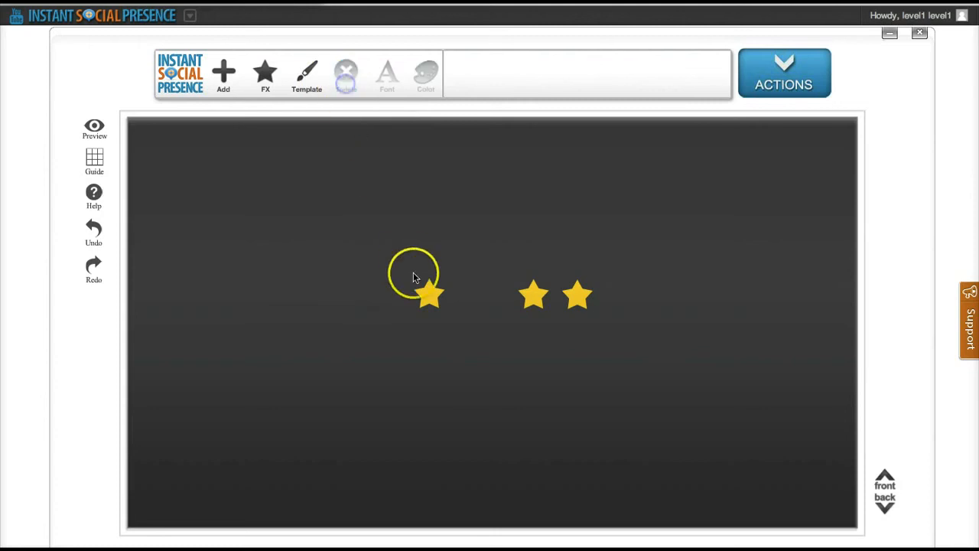
{"action": "left_click", "coordinate": [345, 75]}
{"action": "left_click", "coordinate": [545, 300]}
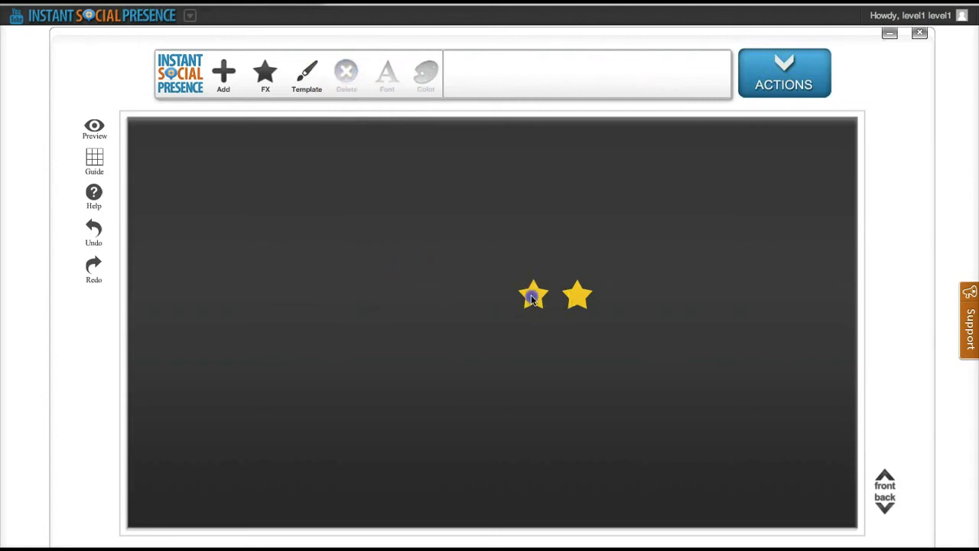
{"action": "left_click", "coordinate": [351, 79]}
{"action": "left_click", "coordinate": [569, 292]}
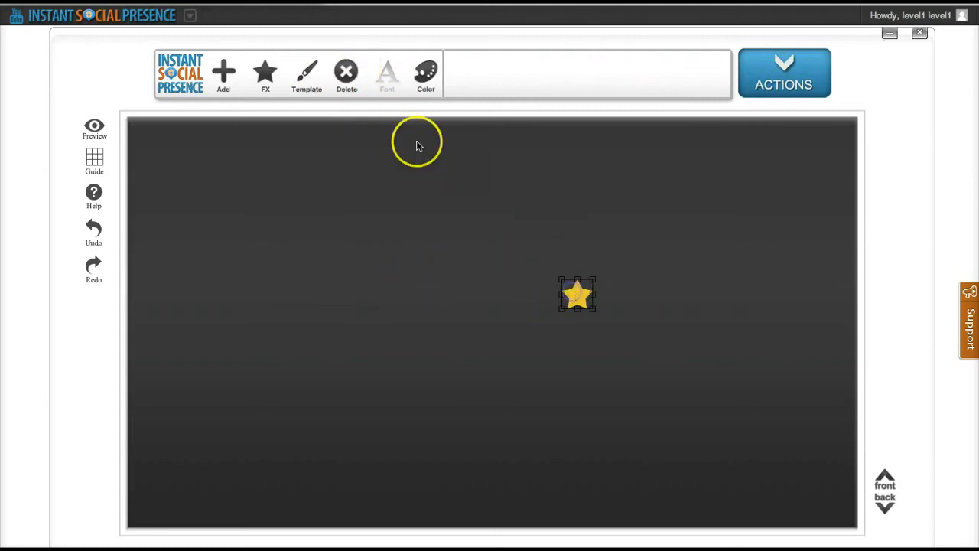
{"action": "left_click", "coordinate": [345, 79]}
Change the canvas background colour to the orange-red #bf3100
{"action": "left_click", "coordinate": [339, 153]}
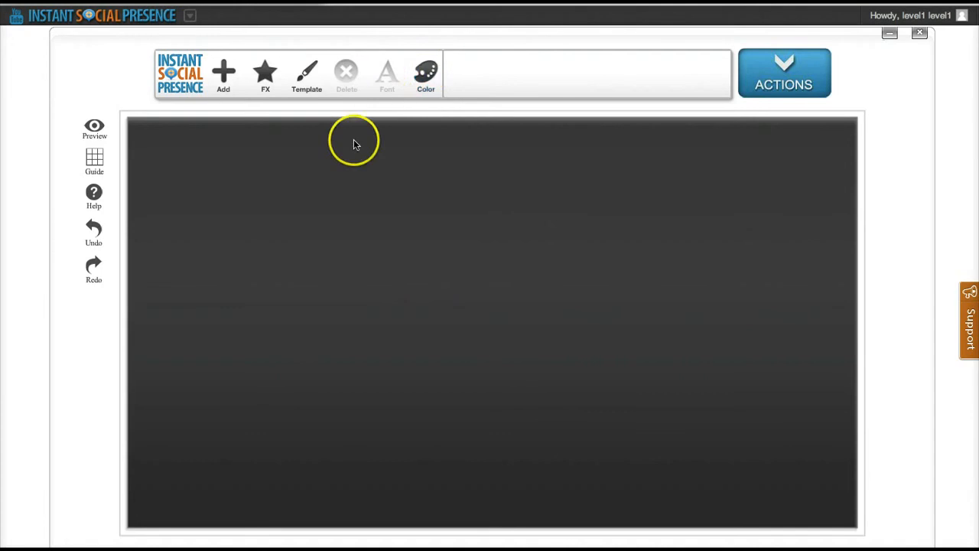
{"action": "left_click", "coordinate": [423, 77]}
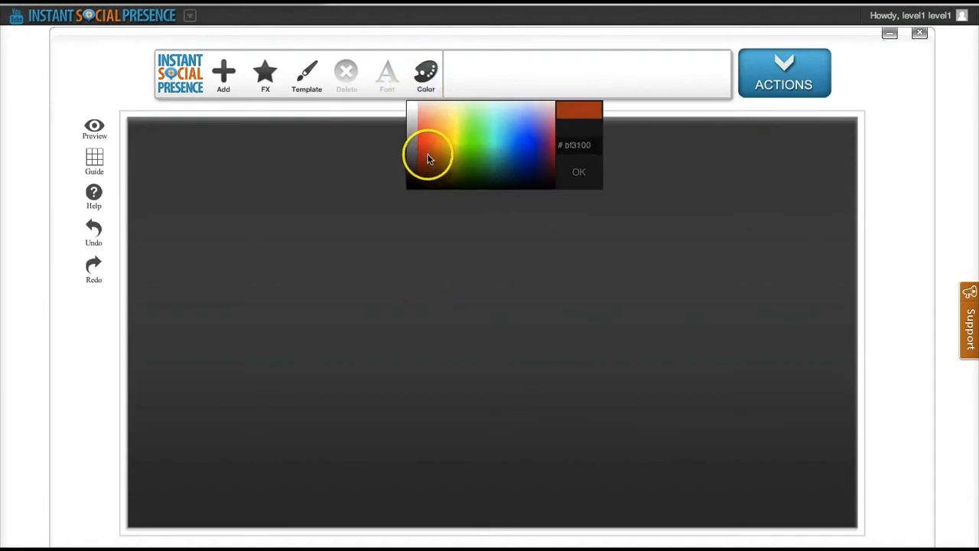
{"action": "left_click", "coordinate": [428, 160]}
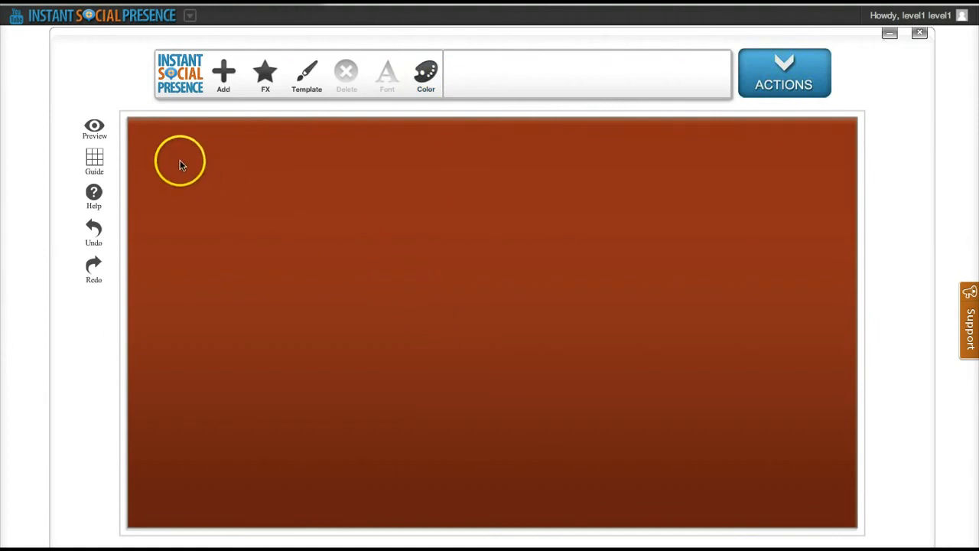
Display the layout guide marking the laptop and mobile, wide-screen and television areas over the canvas
{"action": "left_click", "coordinate": [98, 165]}
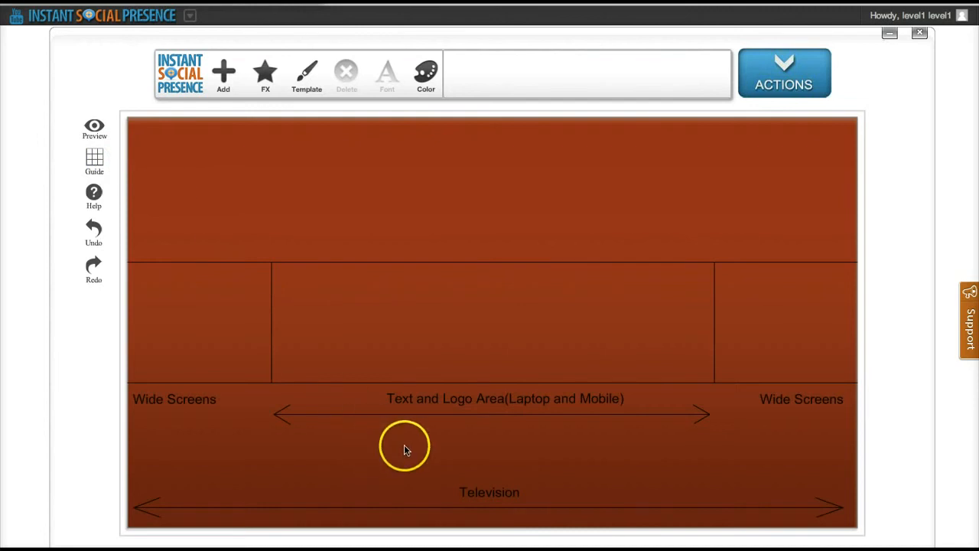
{"action": "left_click", "coordinate": [95, 164]}
{"action": "left_click", "coordinate": [94, 163]}
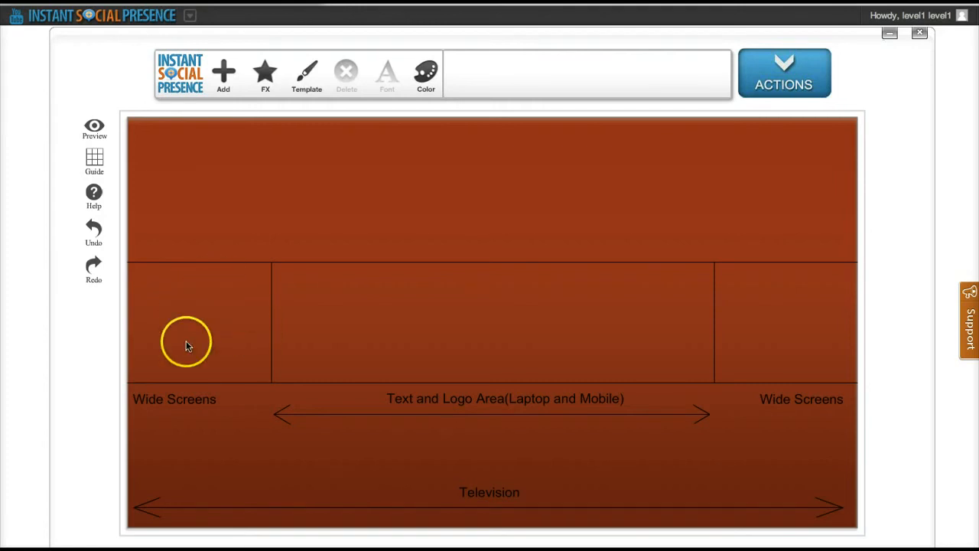
Add a title text element and place it inside the guide's Text and Logo Area
{"action": "left_click", "coordinate": [224, 72]}
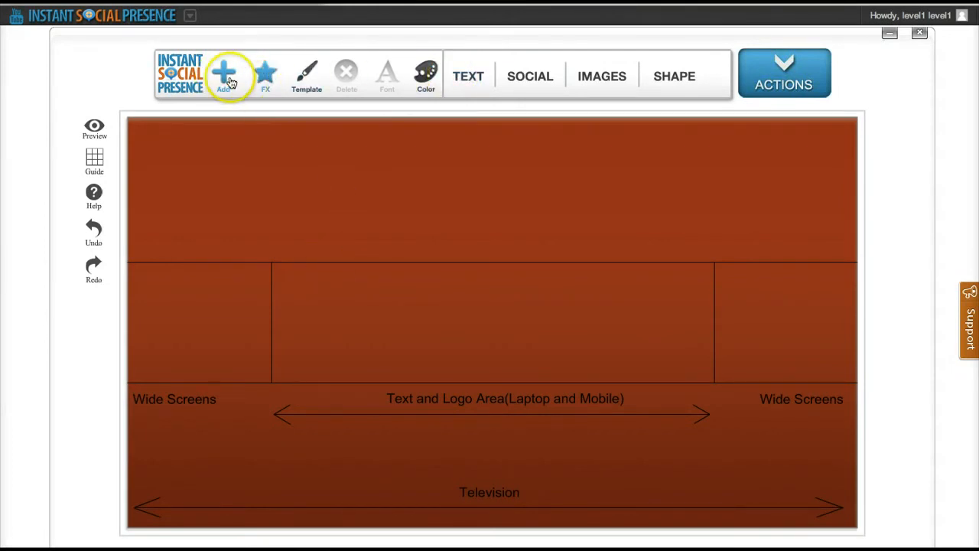
{"action": "left_click", "coordinate": [470, 74]}
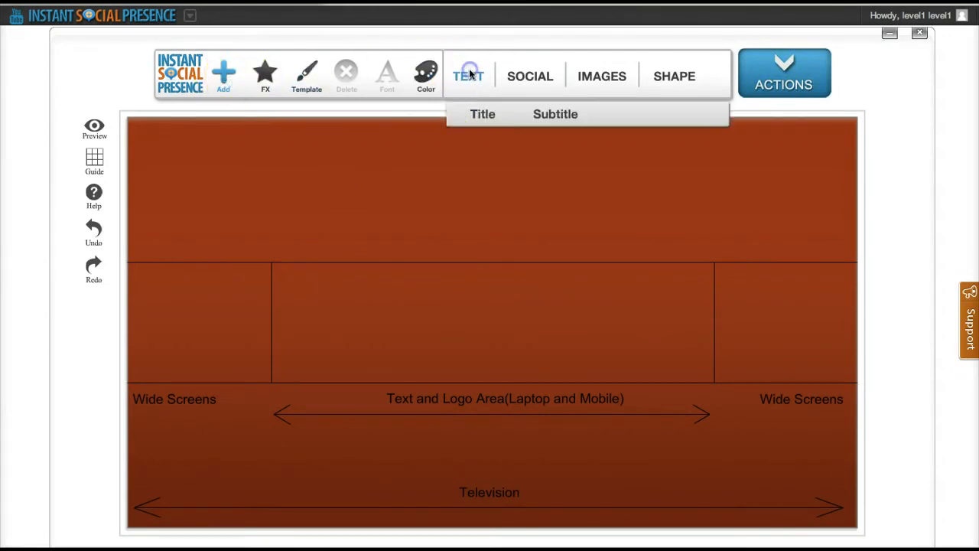
{"action": "left_click", "coordinate": [473, 114]}
{"action": "left_click_drag", "start_coordinate": [247, 130], "coordinate": [428, 305]}
Replace the placeholder title text with "The Christmas Channel"
{"action": "double_click", "coordinate": [428, 304]}
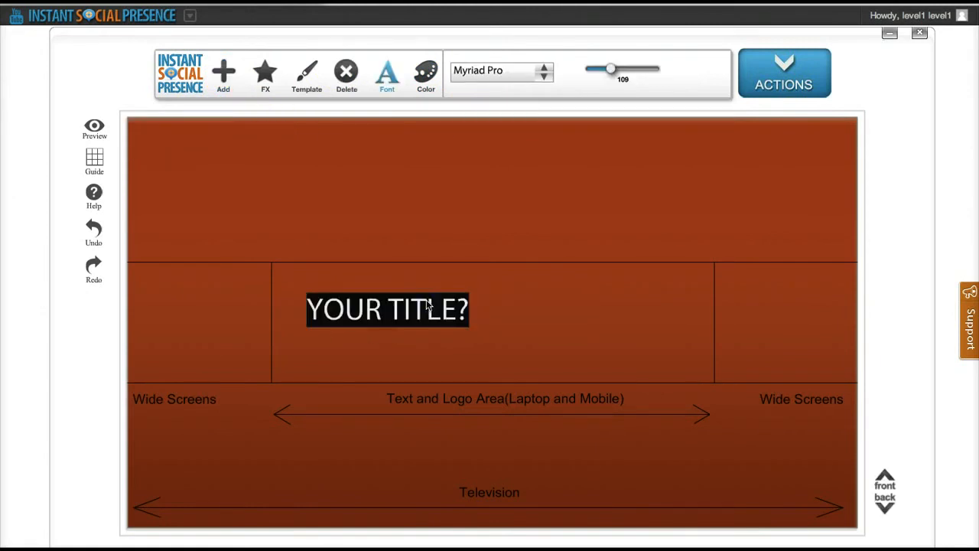
{"action": "type", "text": "THE"}
{"action": "left_click", "coordinate": [449, 309]}
{"action": "type", "text": "CHR"}
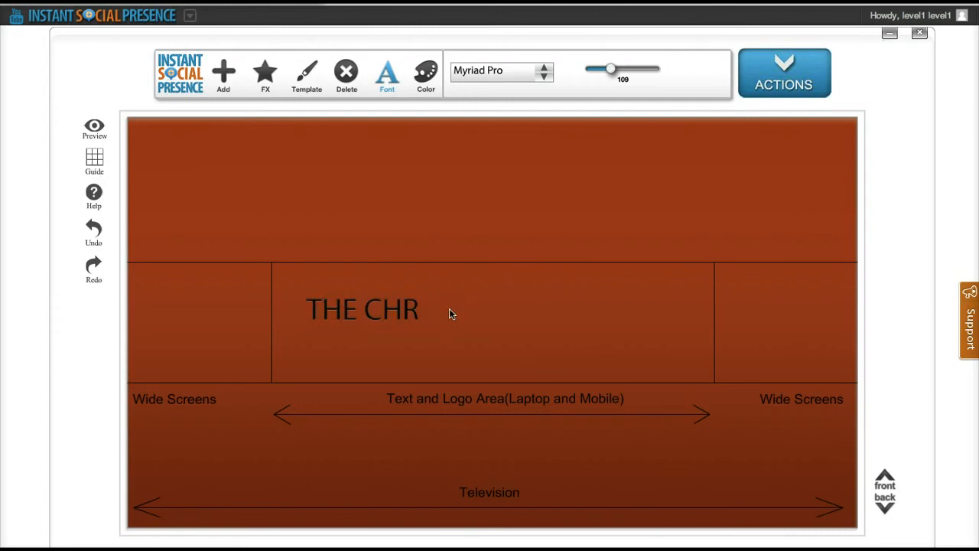
{"action": "key", "text": "BackSpace"}
{"action": "key", "text": "BackSpace"}
{"action": "key", "text": "BackSpace"}
{"action": "key", "text": "BackSpace"}
{"action": "key", "text": "BackSpace"}
{"action": "key", "text": "BackSpace"}
{"action": "type", "text": "he "}
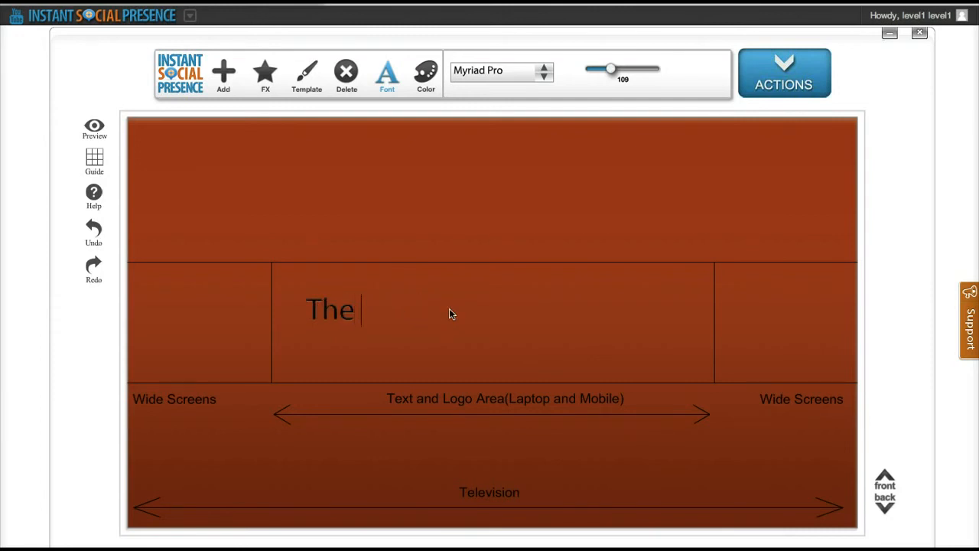
{"action": "type", "text": "Chris"}
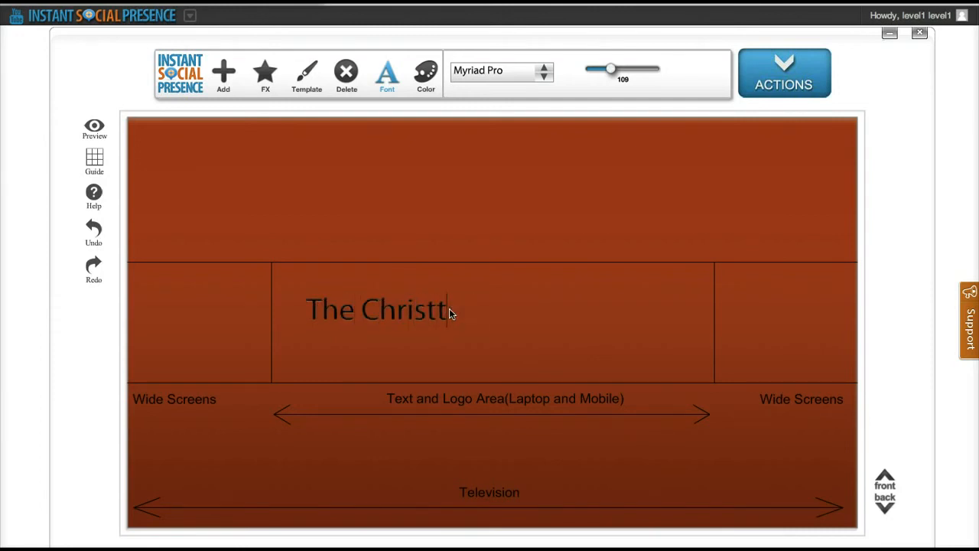
{"action": "type", "text": "tmas Channel"}
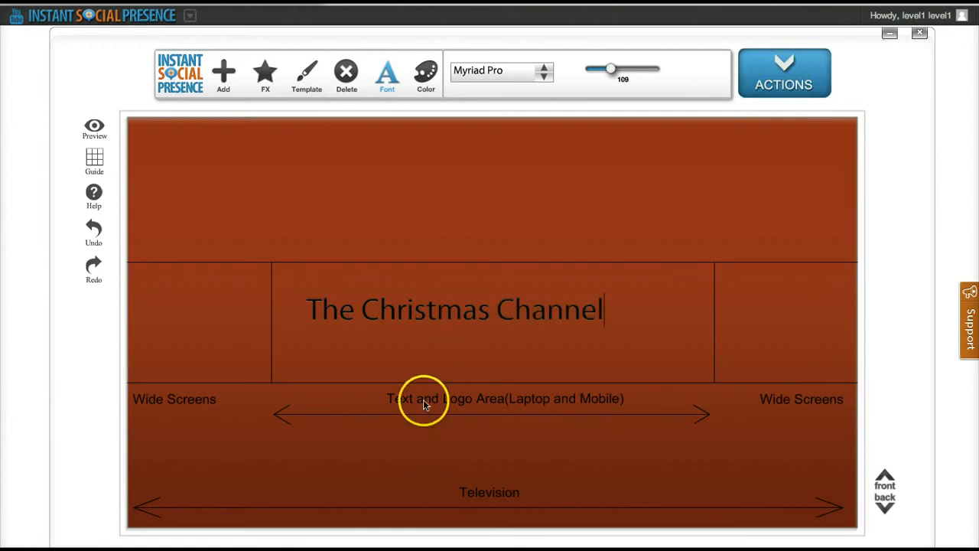
{"action": "left_click", "coordinate": [387, 364]}
Set the title's font to ChunkFive and centre the title within the Text and Logo Area
{"action": "left_click", "coordinate": [405, 323]}
{"action": "left_click_drag", "start_coordinate": [405, 322], "coordinate": [442, 322]}
{"action": "left_click", "coordinate": [541, 77]}
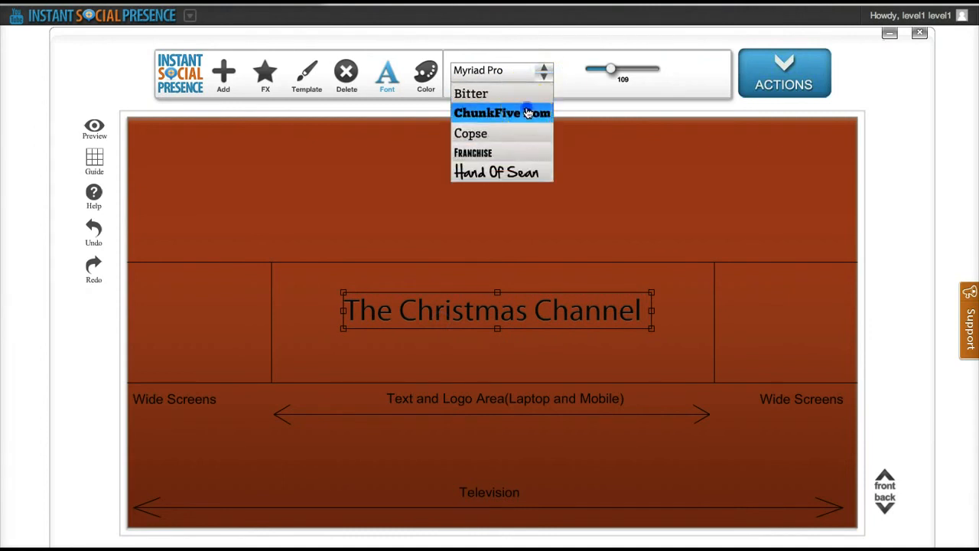
{"action": "left_click", "coordinate": [528, 112]}
{"action": "left_click_drag", "start_coordinate": [535, 287], "coordinate": [465, 312]}
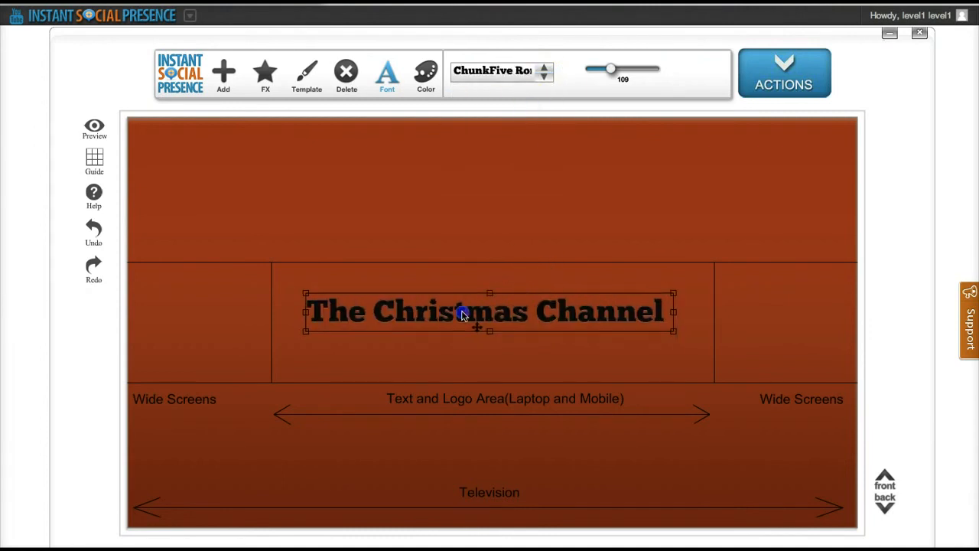
Change the title's text colour to white, #ffffff
{"action": "left_click", "coordinate": [426, 74]}
{"action": "left_click", "coordinate": [410, 104]}
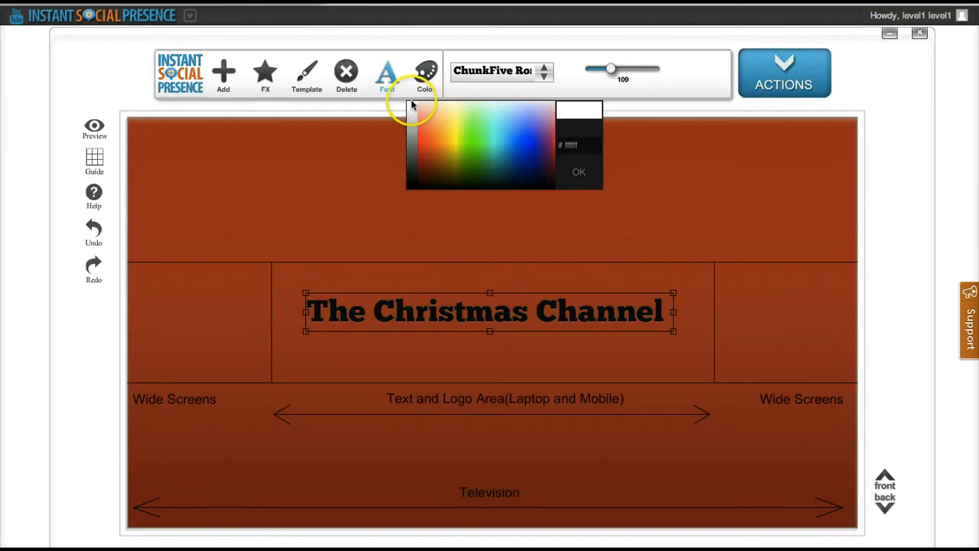
{"action": "left_click", "coordinate": [411, 100]}
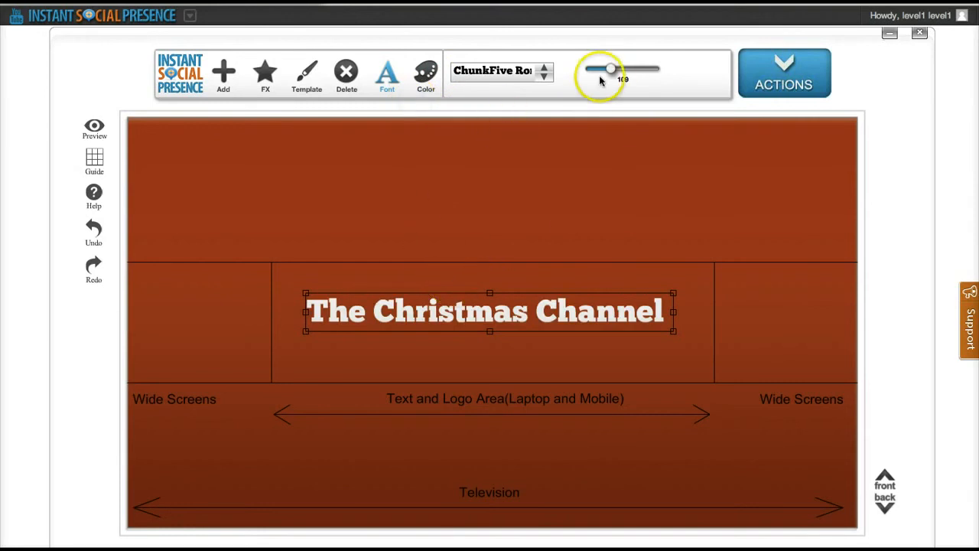
Enlarge the title to font size 131 and reposition it to fit the width of the Text and Logo Area
{"action": "left_click_drag", "start_coordinate": [612, 70], "coordinate": [617, 69]}
{"action": "left_click_drag", "start_coordinate": [606, 322], "coordinate": [581, 318]}
{"action": "left_click", "coordinate": [532, 317]}
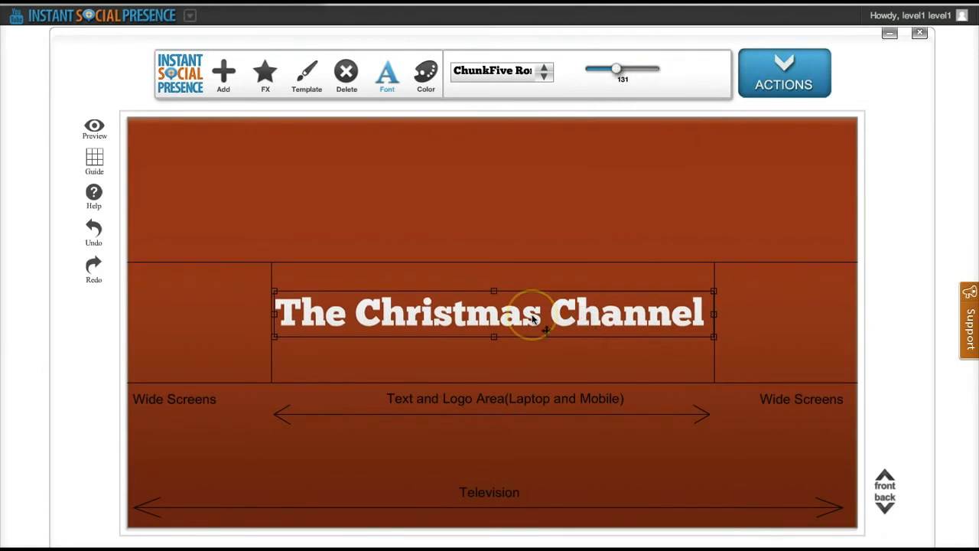
Recolour only the word "The" in the title to orange-red, #cb3502, and copy that colour code
{"action": "double_click", "coordinate": [393, 313]}
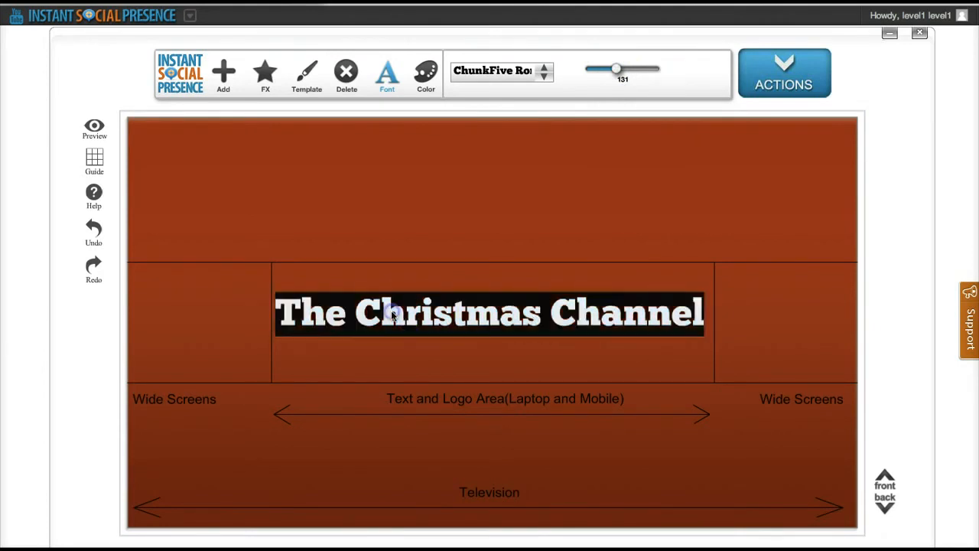
{"action": "double_click", "coordinate": [312, 310]}
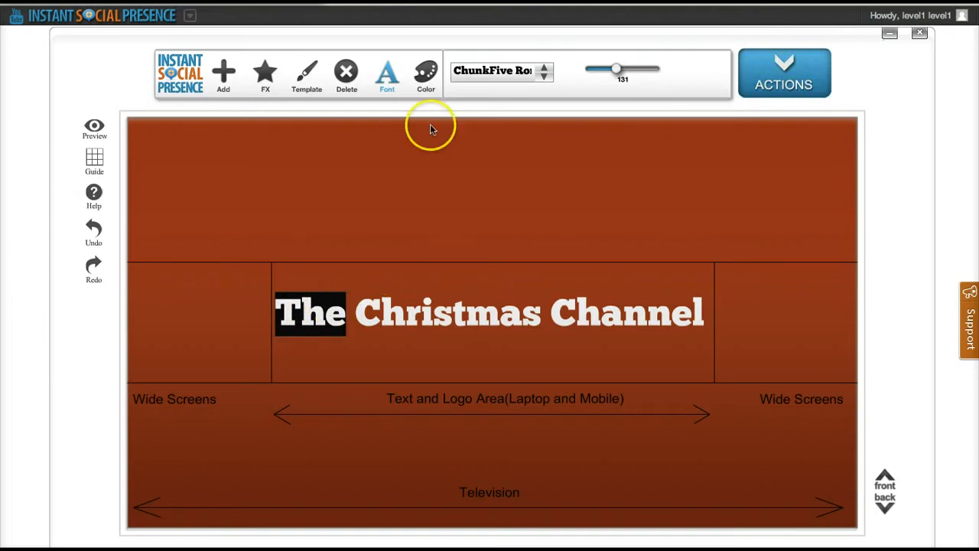
{"action": "left_click", "coordinate": [425, 77]}
{"action": "left_click_drag", "start_coordinate": [425, 113], "coordinate": [428, 155]}
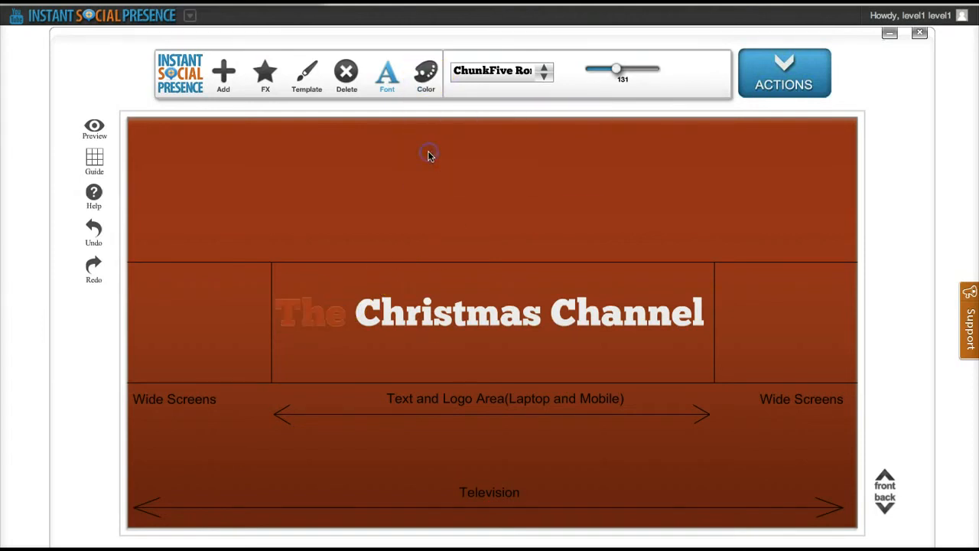
{"action": "left_click", "coordinate": [417, 79]}
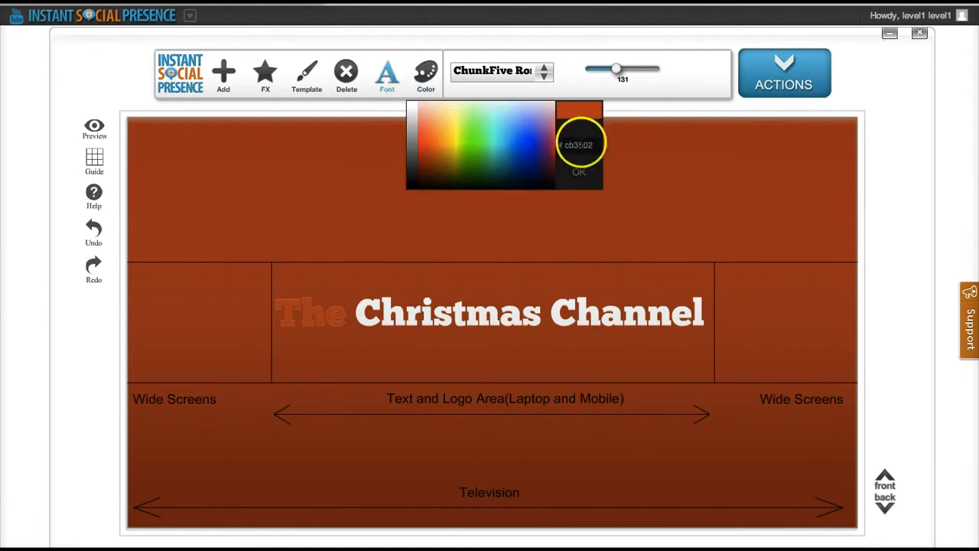
{"action": "left_click", "coordinate": [579, 144]}
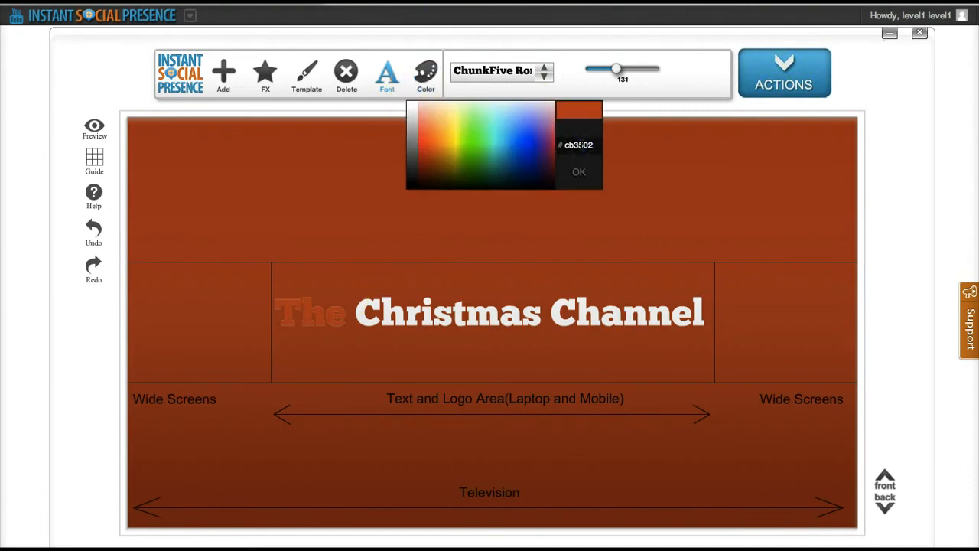
{"action": "left_click", "coordinate": [579, 171]}
Apply the same orange-red, #cb3502, to the word "Channel" in the title and deselect the text
{"action": "double_click", "coordinate": [630, 321]}
{"action": "left_click", "coordinate": [490, 73]}
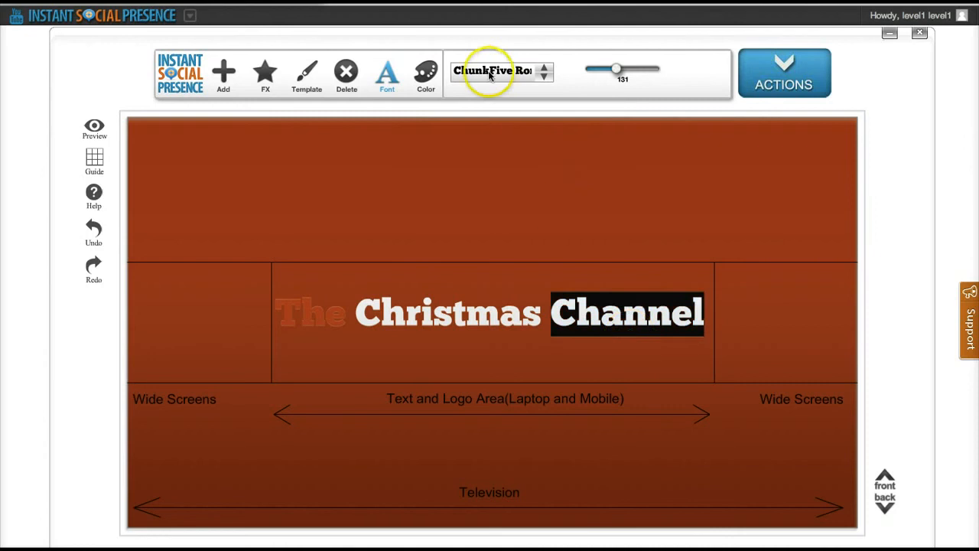
{"action": "left_click", "coordinate": [425, 76]}
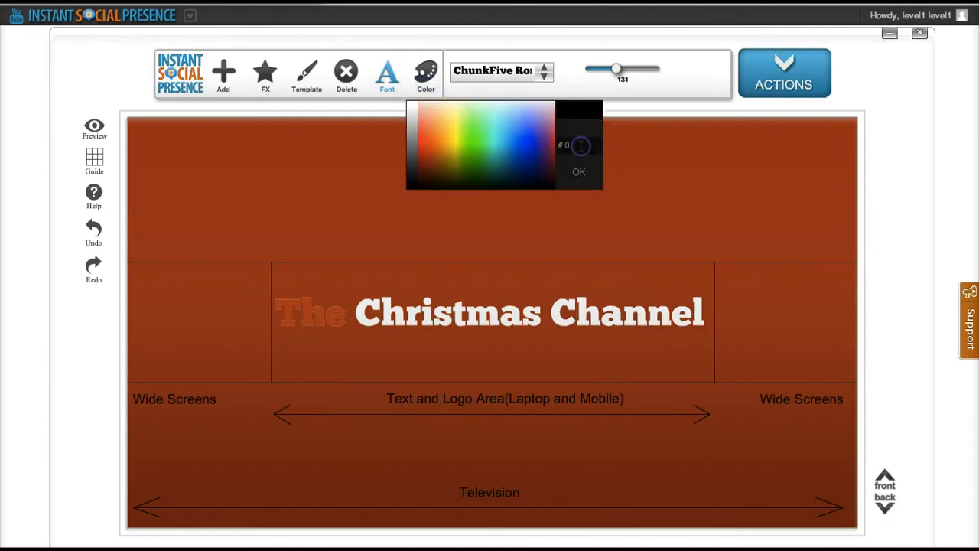
{"action": "type", "text": "cb3502"}
{"action": "left_click", "coordinate": [579, 171]}
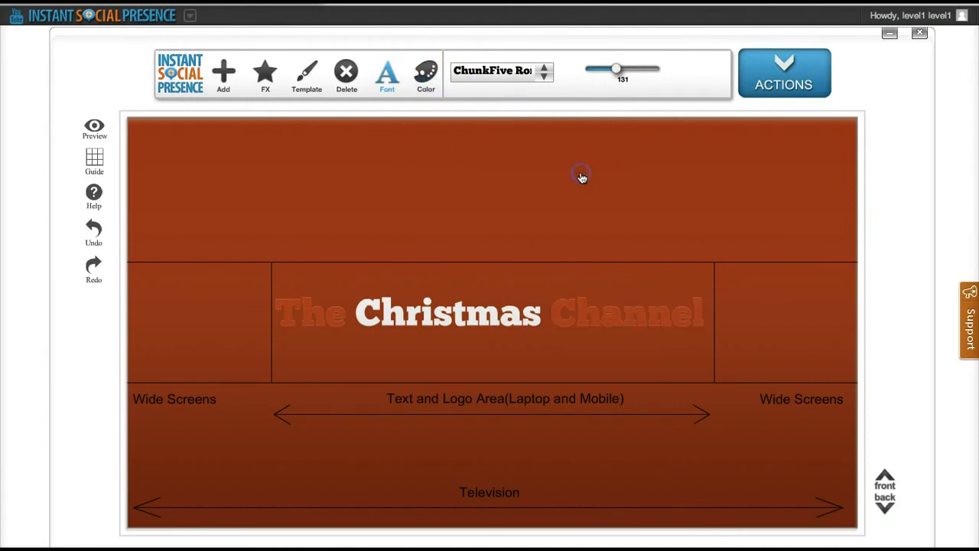
{"action": "left_click", "coordinate": [342, 153]}
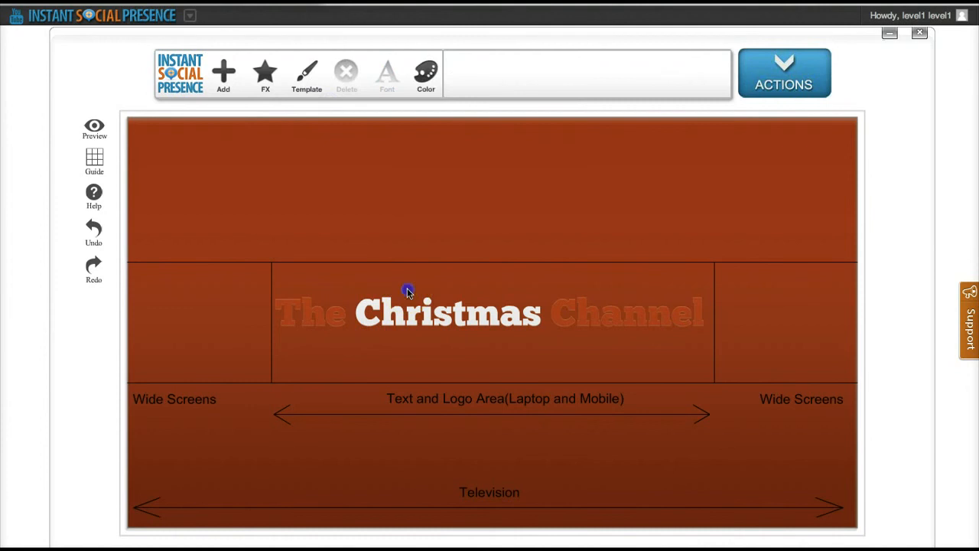
{"action": "left_click", "coordinate": [409, 315]}
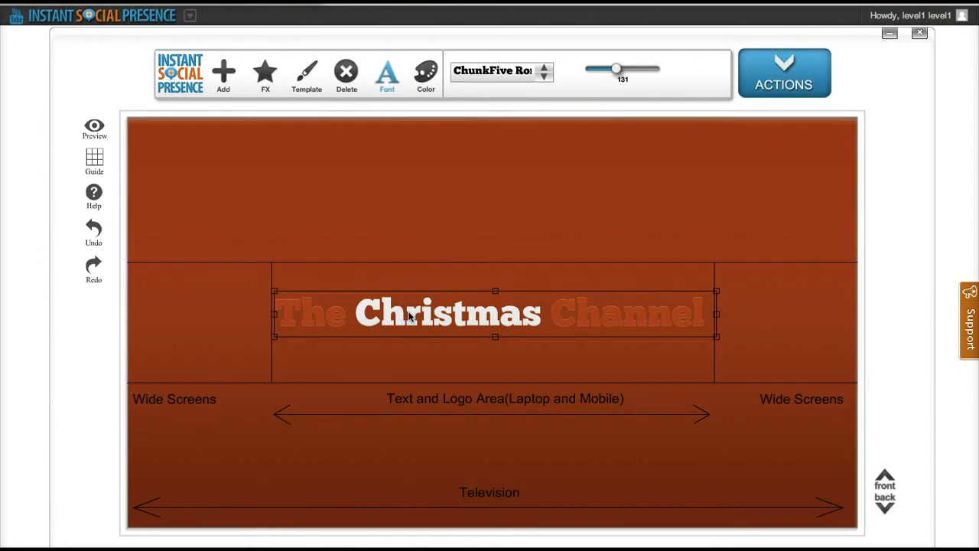
{"action": "left_click", "coordinate": [360, 170]}
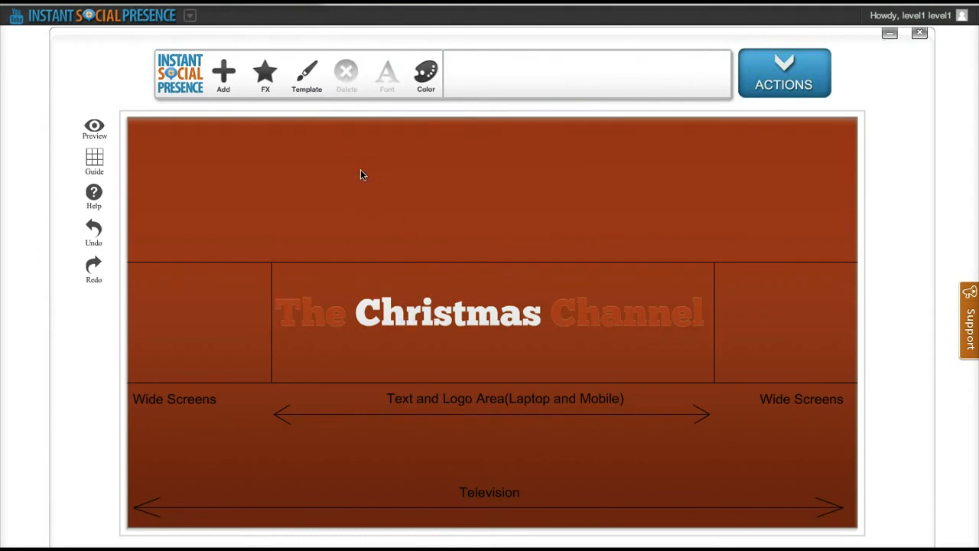
{"action": "left_click", "coordinate": [223, 72]}
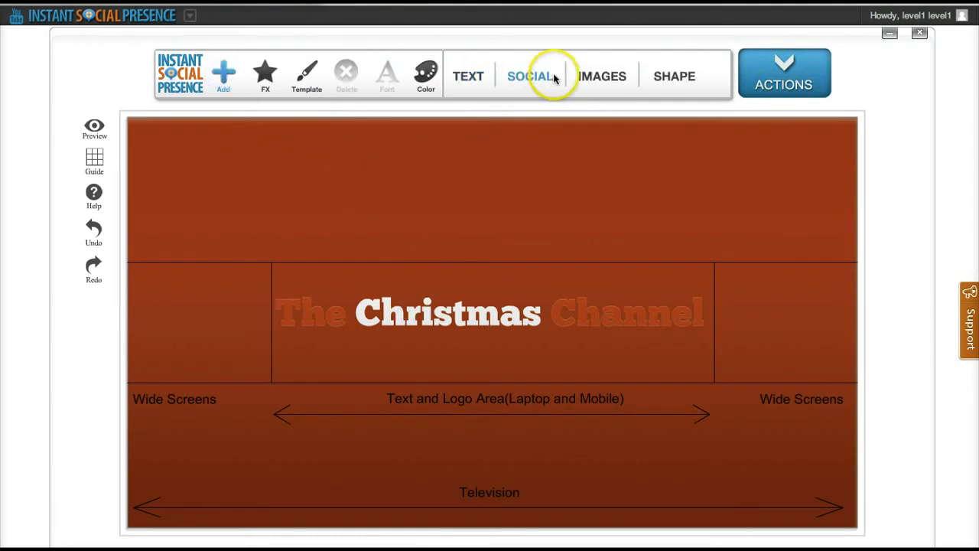
{"action": "left_click", "coordinate": [596, 77]}
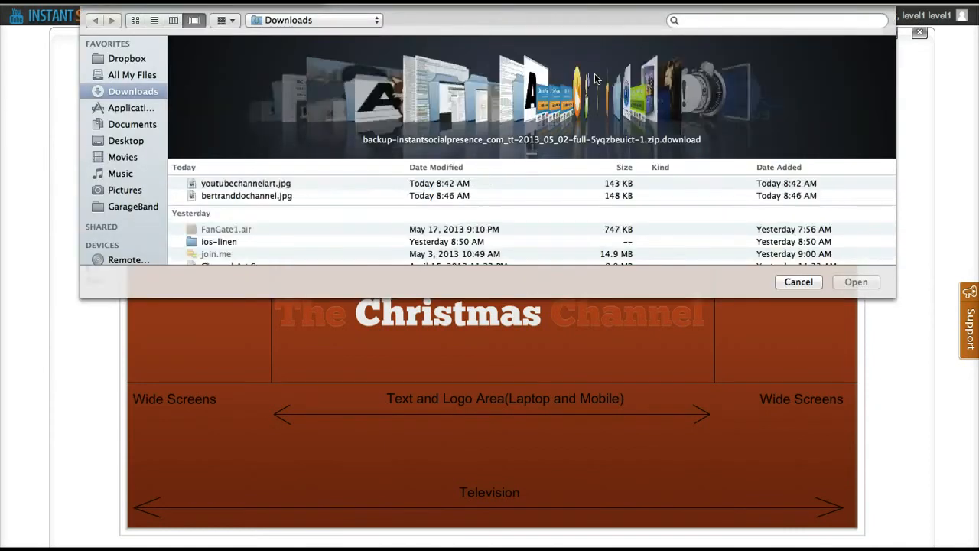
{"action": "left_click", "coordinate": [702, 20]}
{"action": "type", "text": "chris"}
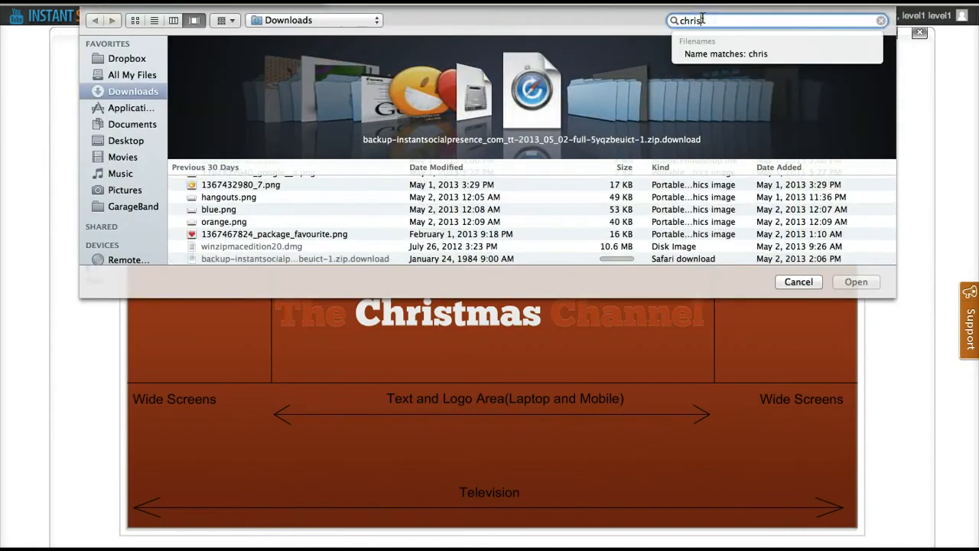
{"action": "type", "text": "tmas"}
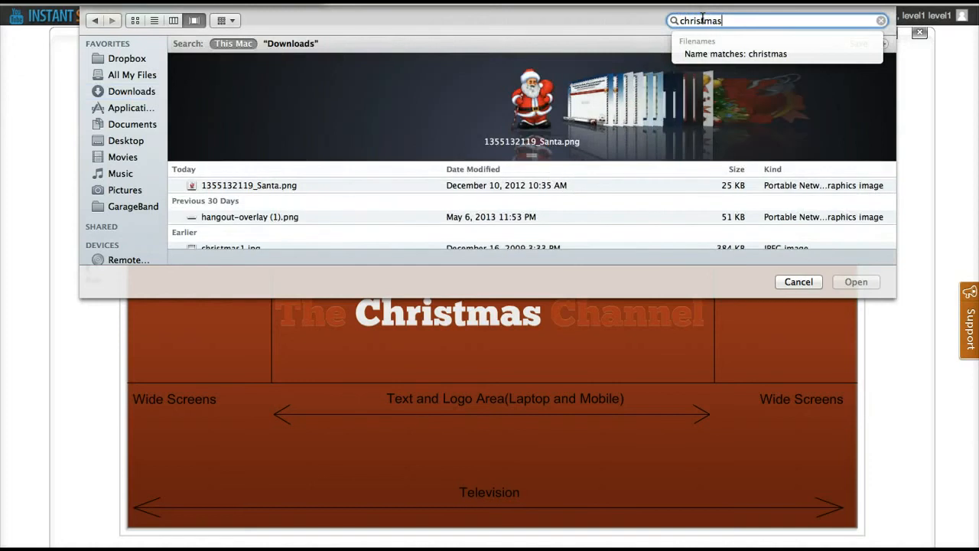
{"action": "scroll", "coordinate": [561, 111], "scroll_direction": "right", "scroll_amount": 10}
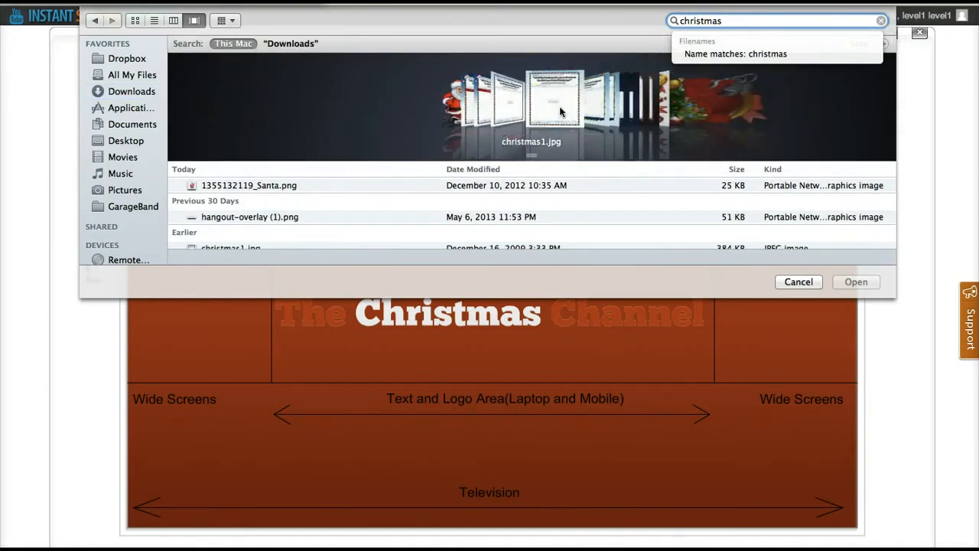
{"action": "scroll", "coordinate": [562, 111], "scroll_direction": "right", "scroll_amount": 8}
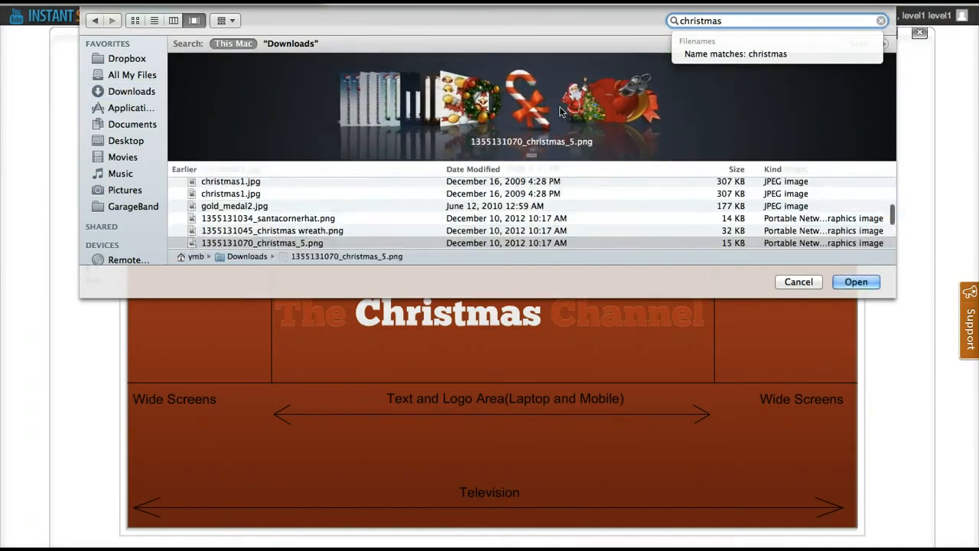
{"action": "scroll", "coordinate": [561, 111], "scroll_direction": "right", "scroll_amount": 2}
{"action": "double_click", "coordinate": [530, 115]}
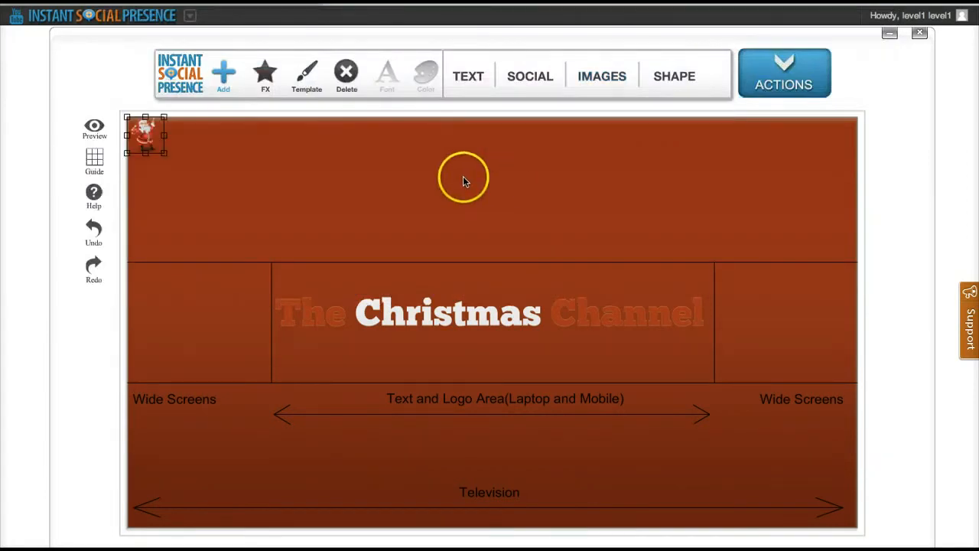
{"action": "left_click_drag", "start_coordinate": [140, 133], "coordinate": [684, 360]}
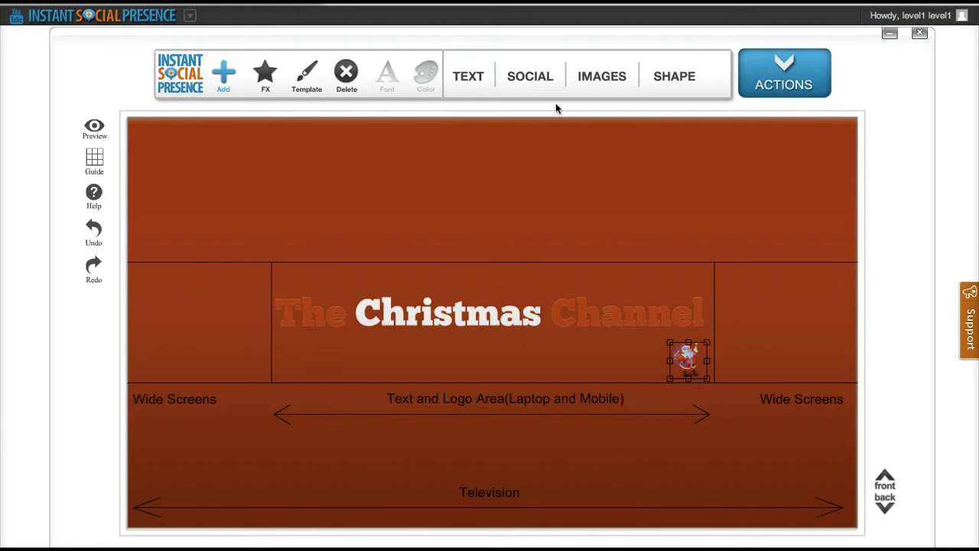
{"action": "left_click", "coordinate": [586, 76]}
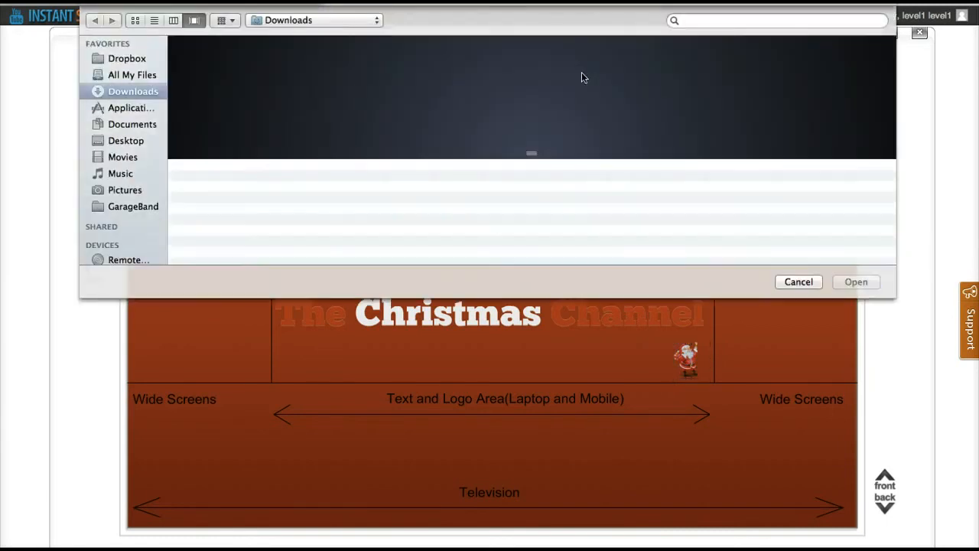
{"action": "left_click", "coordinate": [722, 20]}
{"action": "type", "text": "chris"}
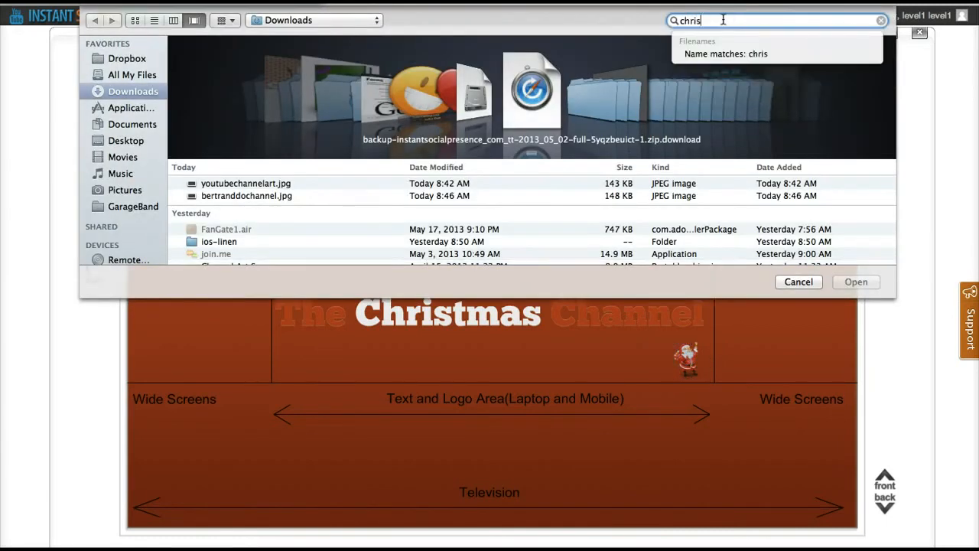
{"action": "type", "text": "tmas"}
{"action": "left_click", "coordinate": [708, 102]}
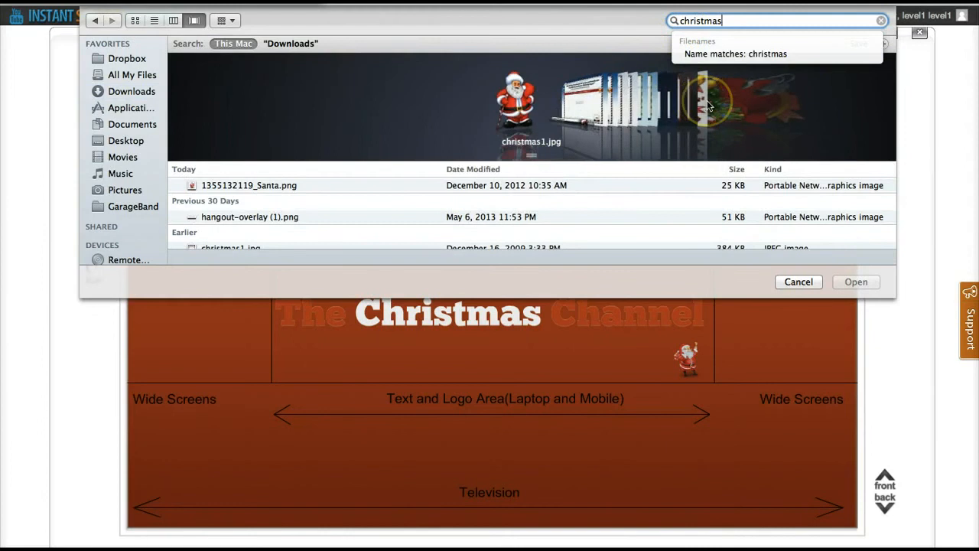
{"action": "scroll", "coordinate": [707, 102], "scroll_direction": "right", "scroll_amount": 10}
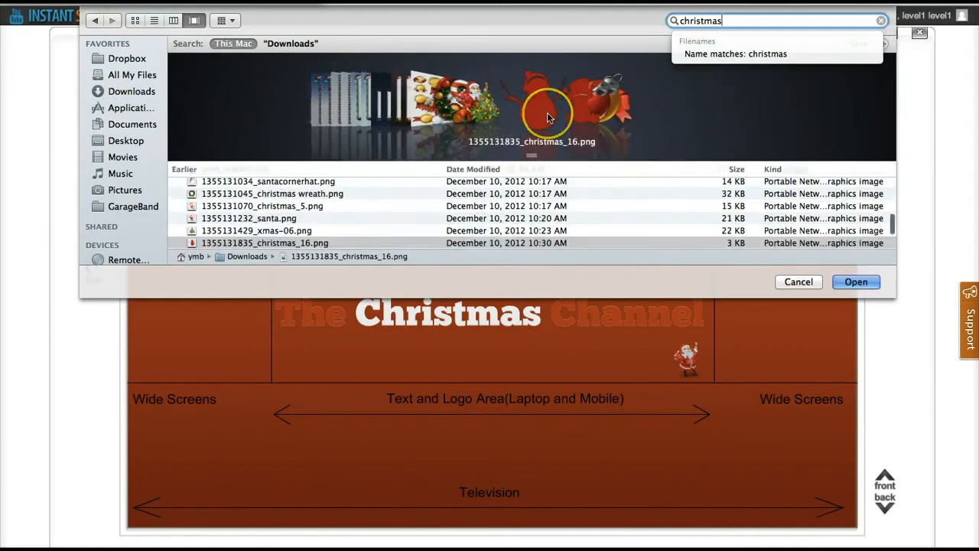
{"action": "scroll", "coordinate": [547, 116], "scroll_direction": "left", "scroll_amount": 4}
{"action": "left_click", "coordinate": [535, 99]}
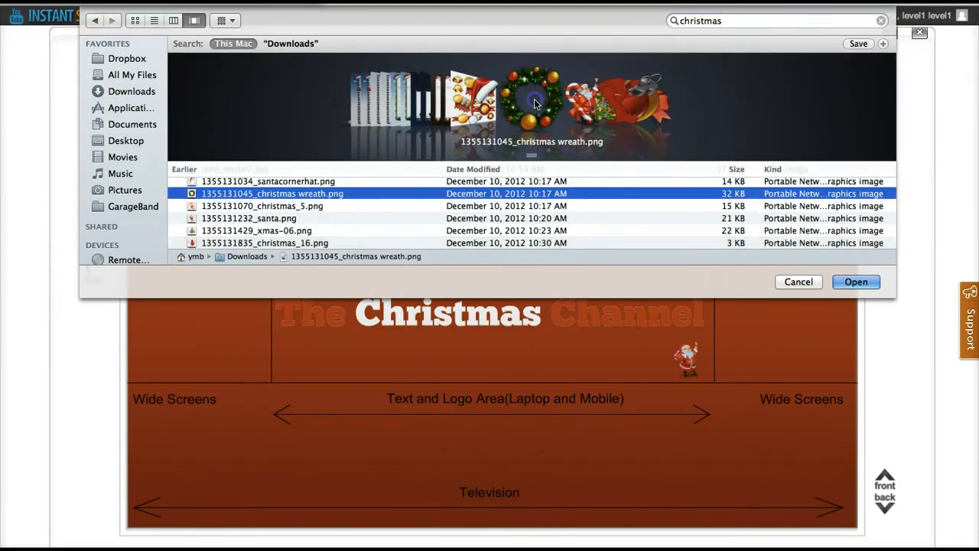
{"action": "left_click", "coordinate": [848, 282]}
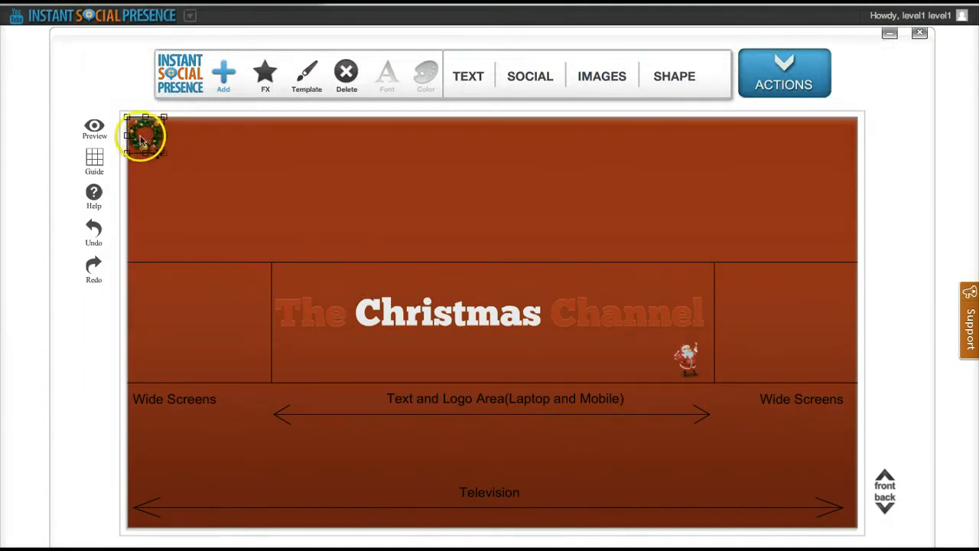
{"action": "left_click_drag", "start_coordinate": [142, 138], "coordinate": [288, 362]}
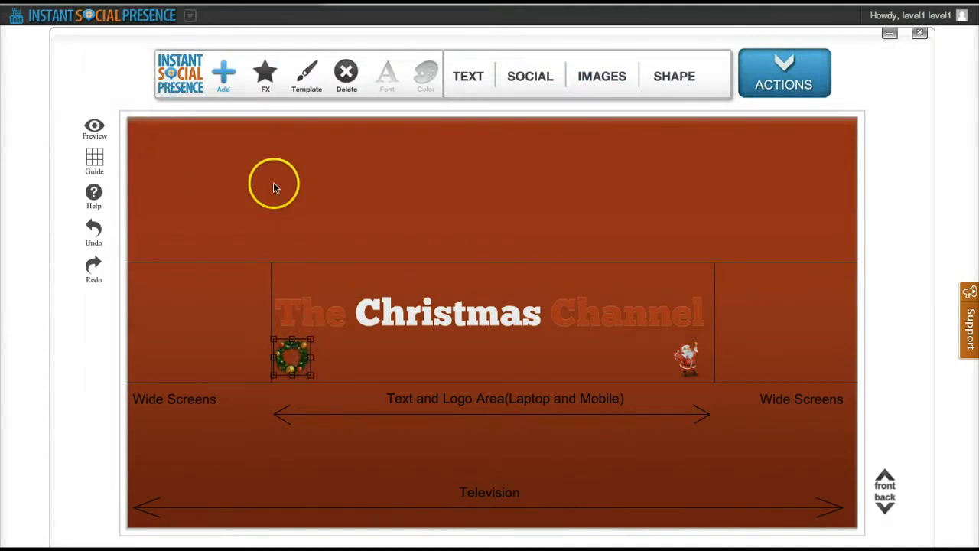
{"action": "left_click", "coordinate": [590, 80]}
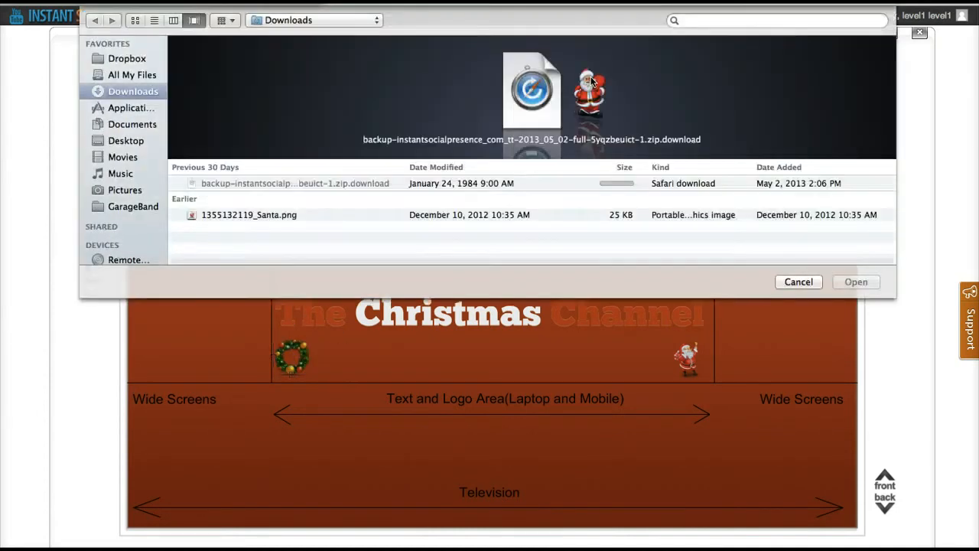
{"action": "left_click", "coordinate": [727, 20]}
{"action": "type", "text": "ball"}
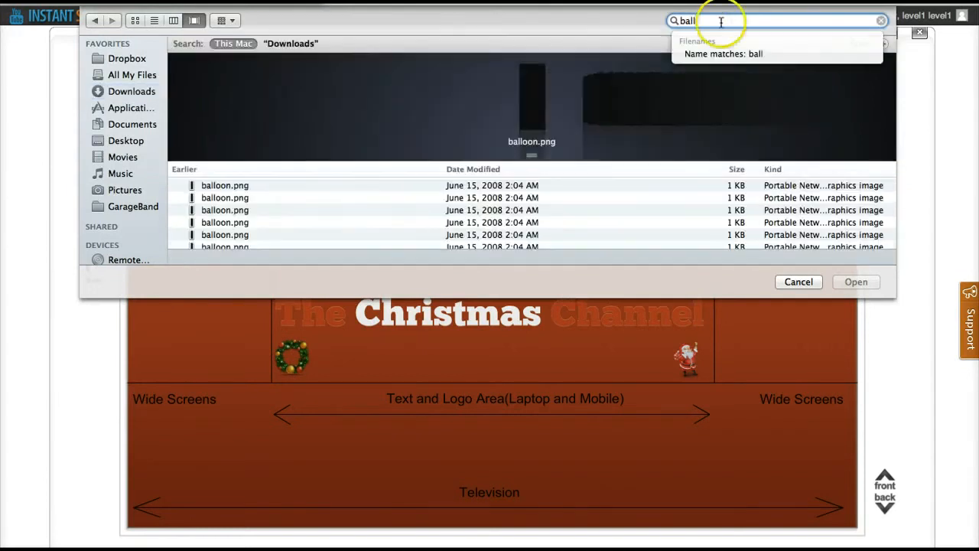
{"action": "left_click", "coordinate": [643, 97]}
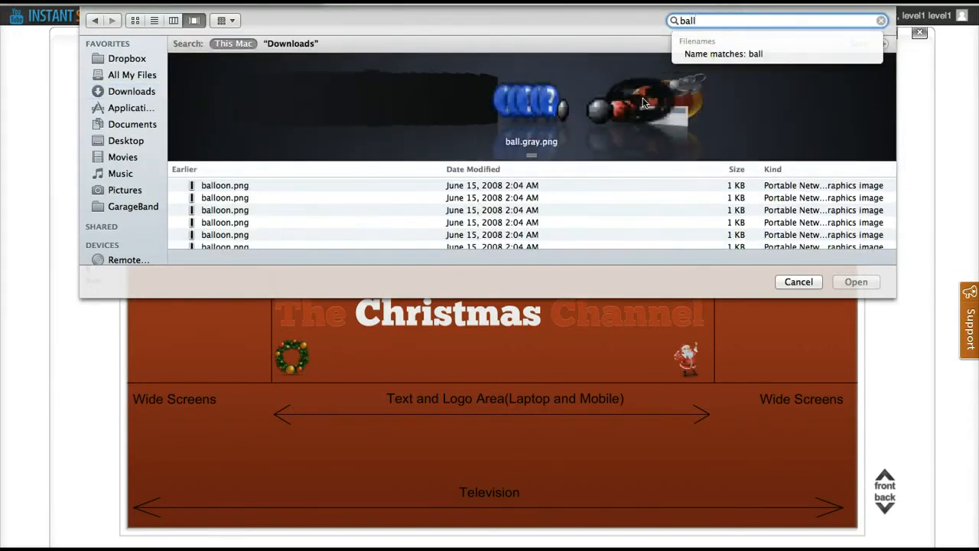
{"action": "scroll", "coordinate": [643, 101], "scroll_direction": "right", "scroll_amount": 3}
{"action": "scroll", "coordinate": [643, 102], "scroll_direction": "left", "scroll_amount": 1}
{"action": "left_click", "coordinate": [605, 112]}
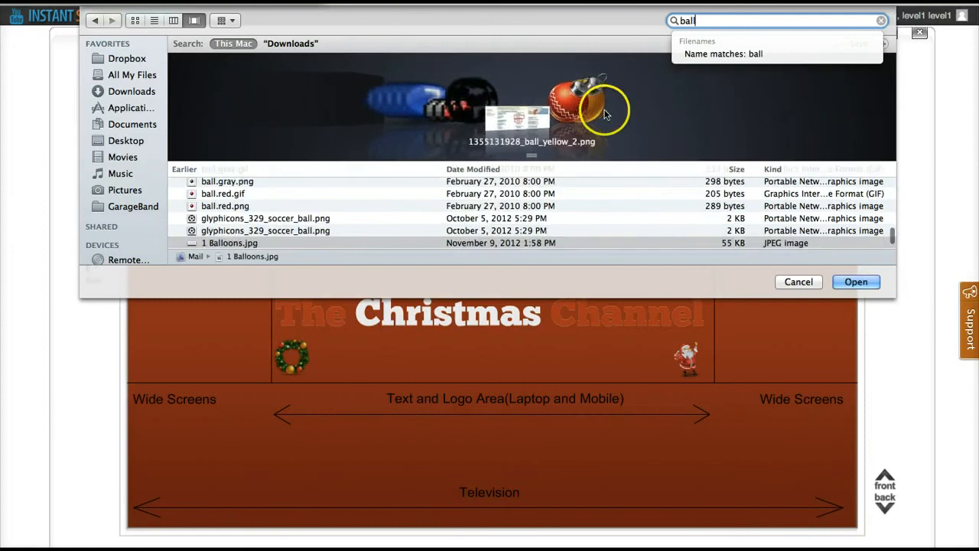
{"action": "double_click", "coordinate": [535, 101]}
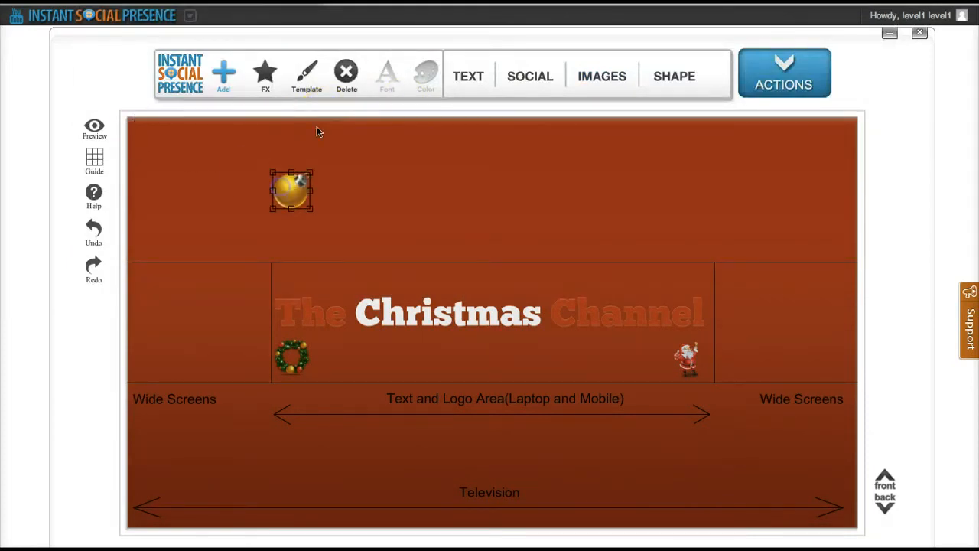
{"action": "left_click", "coordinate": [601, 76]}
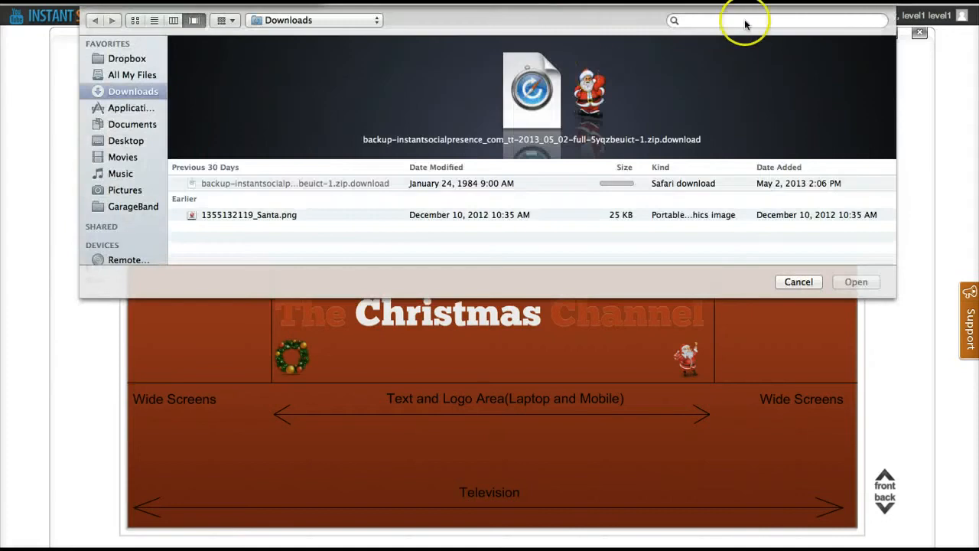
{"action": "left_click", "coordinate": [744, 21]}
{"action": "type", "text": "ball"}
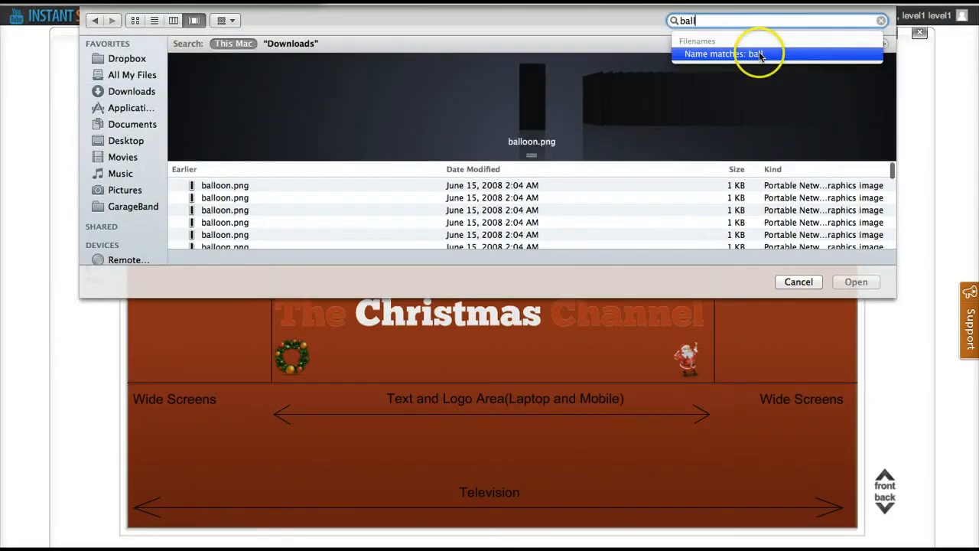
{"action": "left_click", "coordinate": [688, 102]}
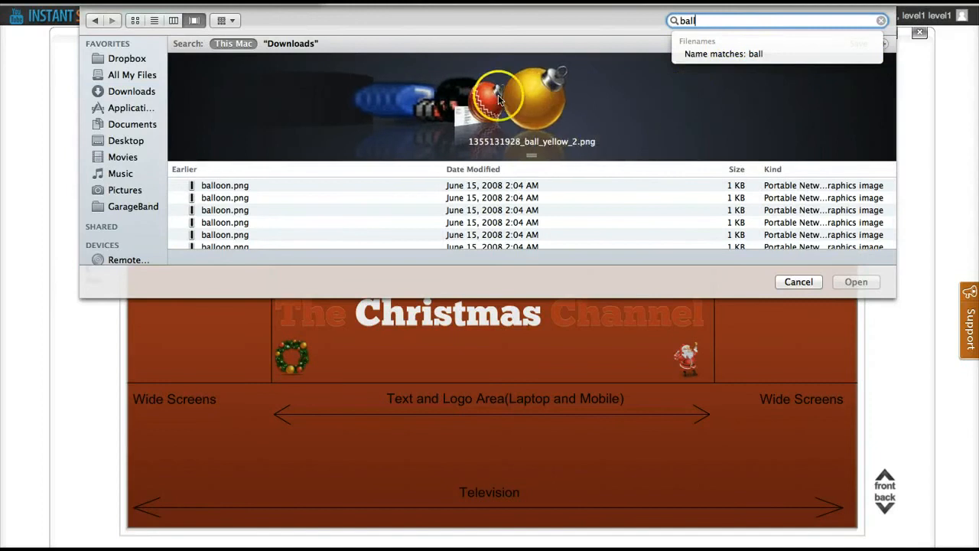
{"action": "left_click", "coordinate": [494, 95]}
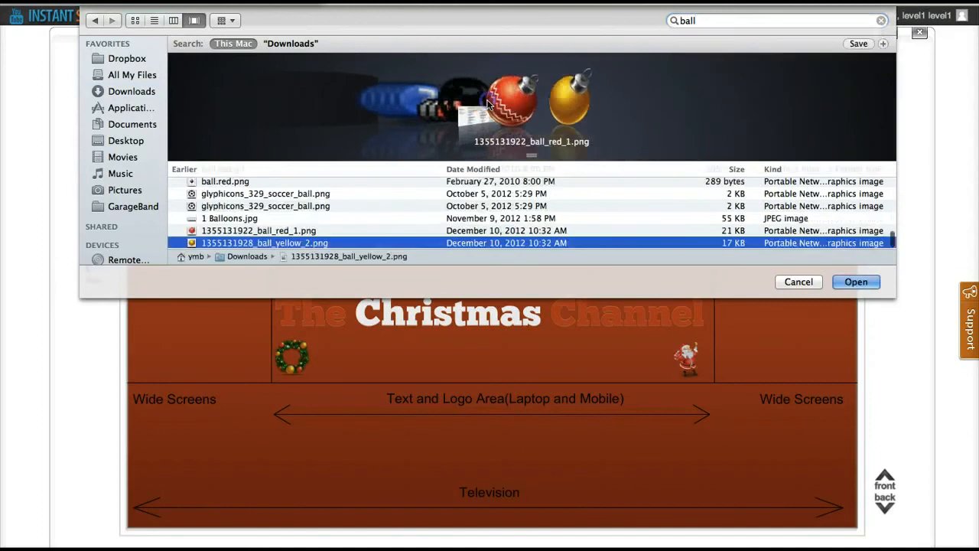
{"action": "left_click", "coordinate": [856, 282]}
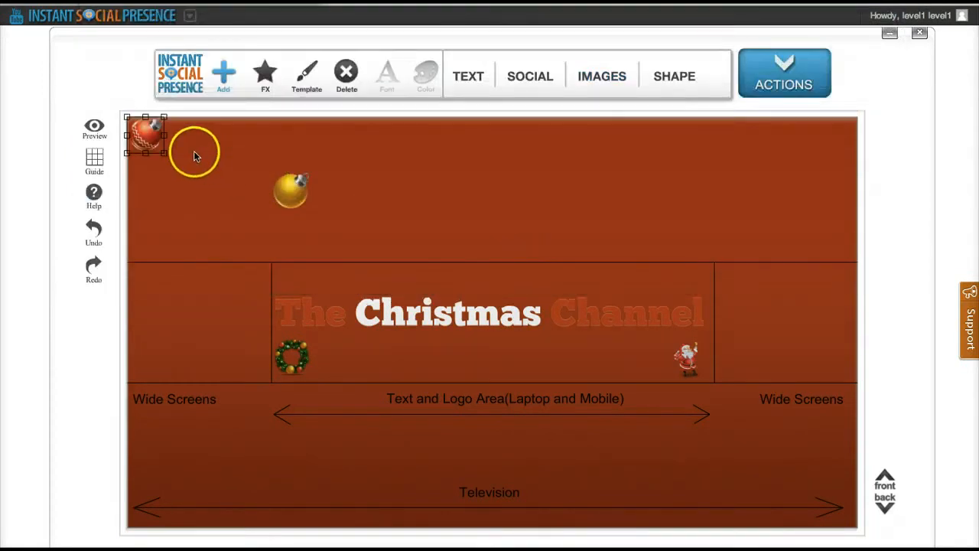
{"action": "left_click_drag", "start_coordinate": [150, 140], "coordinate": [230, 204]}
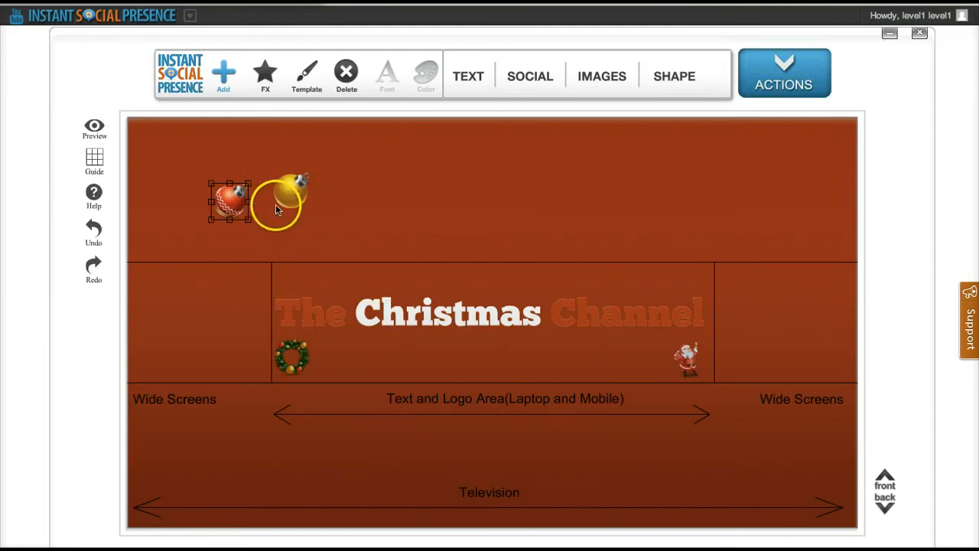
{"action": "left_click_drag", "start_coordinate": [229, 202], "coordinate": [200, 169]}
Add a much smaller copy of the red ball below it and move the large red ball into the banner's upper-left corner
{"action": "left_click", "coordinate": [298, 190]}
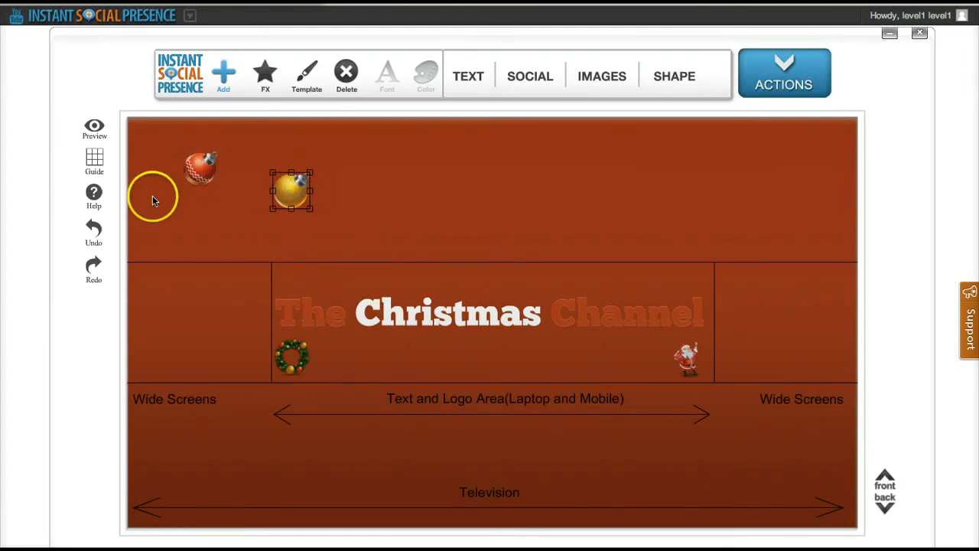
{"action": "left_click", "coordinate": [201, 177]}
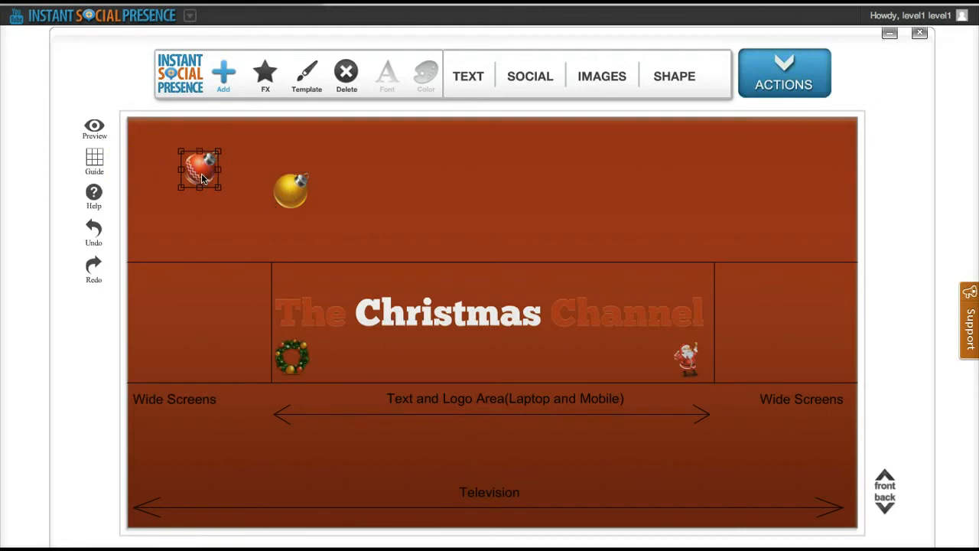
{"action": "left_click_drag", "start_coordinate": [202, 175], "coordinate": [180, 155]}
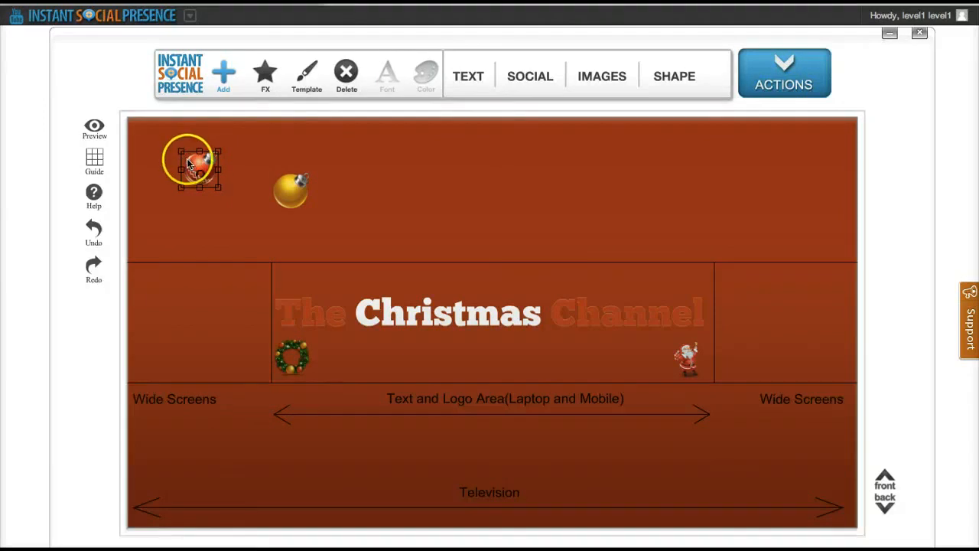
{"action": "left_click_drag", "start_coordinate": [203, 186], "coordinate": [153, 143]}
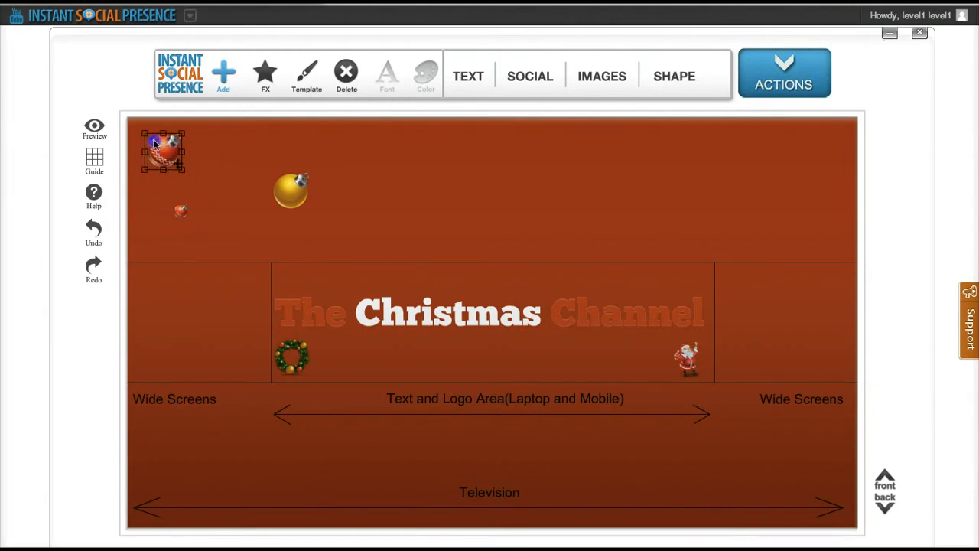
Add two smaller copies of the yellow ball, one beside the large red ball and the other directly below that copy
{"action": "left_click", "coordinate": [288, 191]}
{"action": "left_click", "coordinate": [339, 211]}
{"action": "left_click_drag", "start_coordinate": [293, 192], "coordinate": [198, 130]}
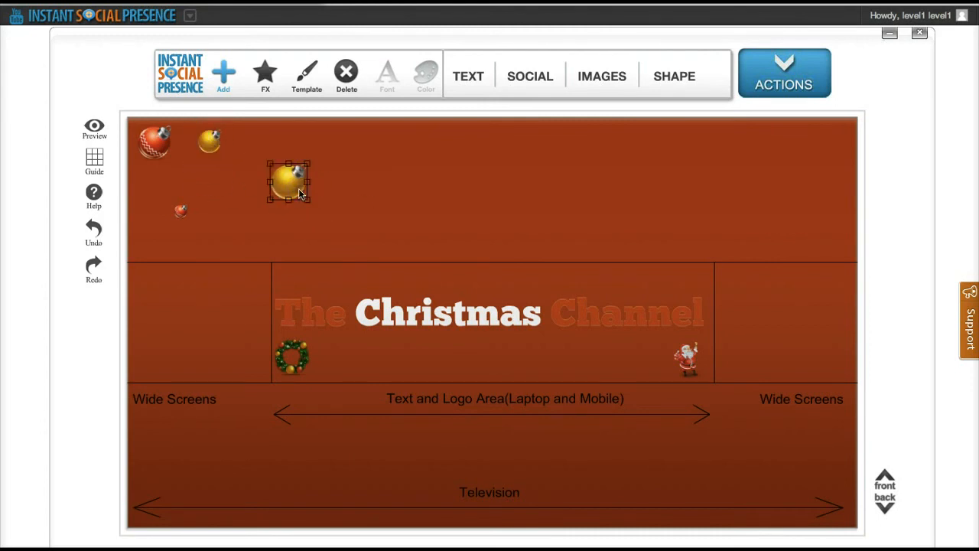
{"action": "left_click", "coordinate": [330, 200]}
{"action": "left_click_drag", "start_coordinate": [277, 170], "coordinate": [198, 169]}
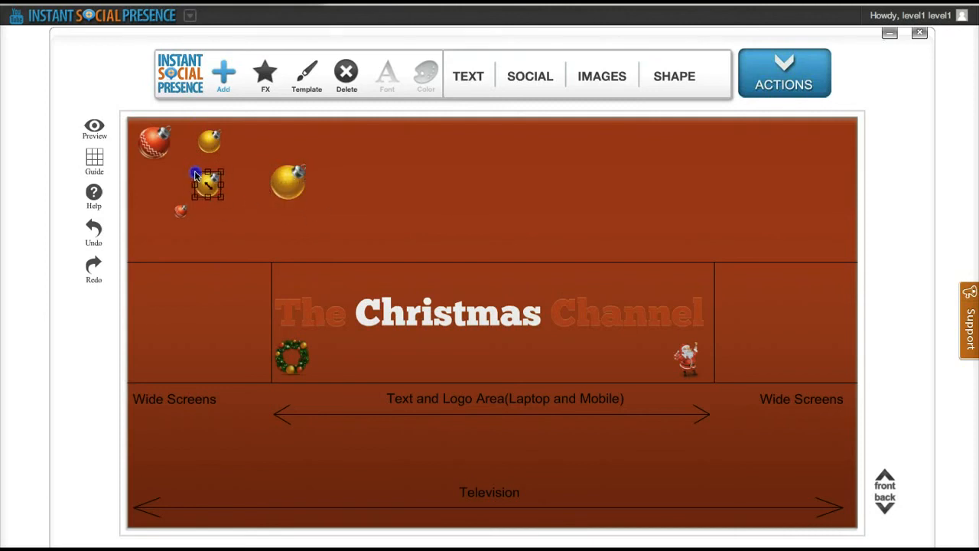
Add a medium-sized copy of the red ball and move the two small yellow balls closer to the large red ball
{"action": "left_click", "coordinate": [161, 143]}
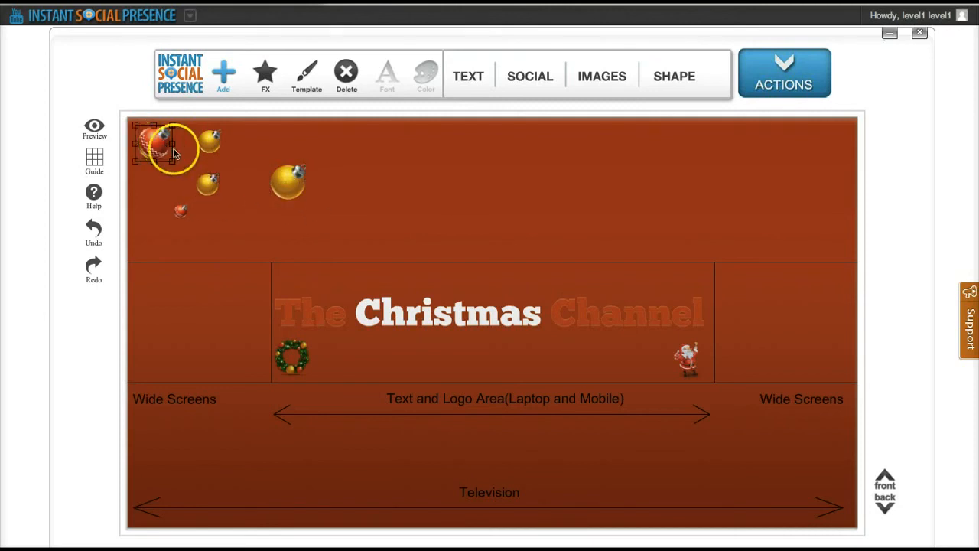
{"action": "left_click_drag", "start_coordinate": [150, 134], "coordinate": [195, 152]}
{"action": "left_click", "coordinate": [206, 192]}
{"action": "left_click_drag", "start_coordinate": [206, 193], "coordinate": [175, 185]}
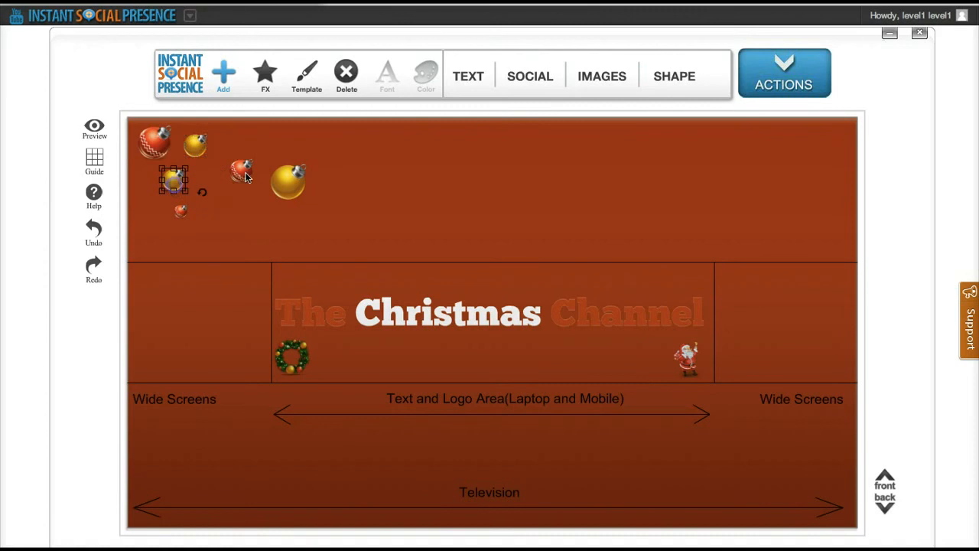
Move the large yellow ball into the ornament cluster, and bring the medium red ball to the front, just above the large yellow one
{"action": "left_click", "coordinate": [247, 178]}
{"action": "left_click_drag", "start_coordinate": [246, 178], "coordinate": [223, 176]}
{"action": "left_click_drag", "start_coordinate": [294, 182], "coordinate": [211, 164]}
{"action": "left_click", "coordinate": [213, 183]}
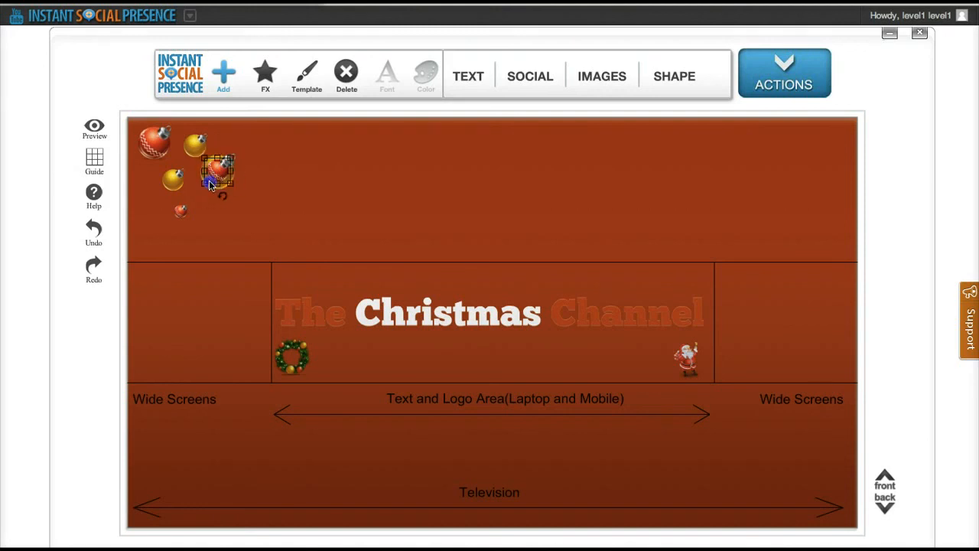
{"action": "left_click_drag", "start_coordinate": [218, 170], "coordinate": [238, 181]}
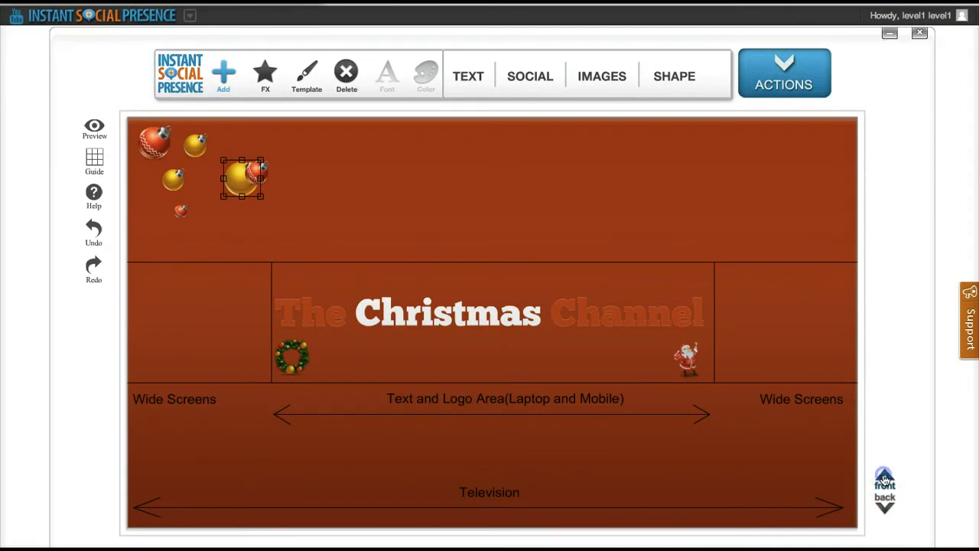
{"action": "mouse_move", "coordinate": [242, 173]}
{"action": "left_mouse_down"}
{"action": "mouse_move", "coordinate": [268, 173]}
{"action": "mouse_move", "coordinate": [213, 177]}
{"action": "mouse_move", "coordinate": [258, 176]}
{"action": "mouse_move", "coordinate": [221, 190]}
{"action": "mouse_move", "coordinate": [240, 192]}
{"action": "left_mouse_up"}
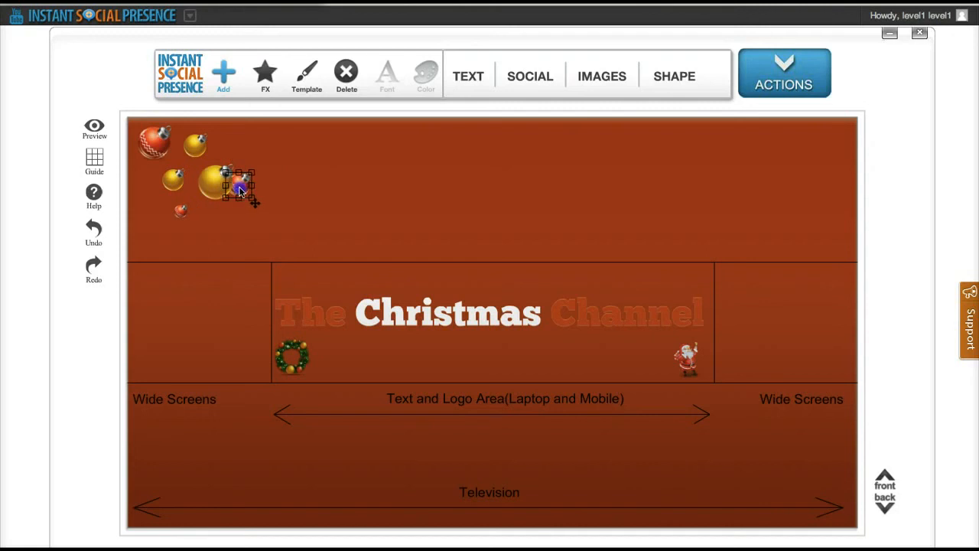
{"action": "left_click", "coordinate": [881, 474]}
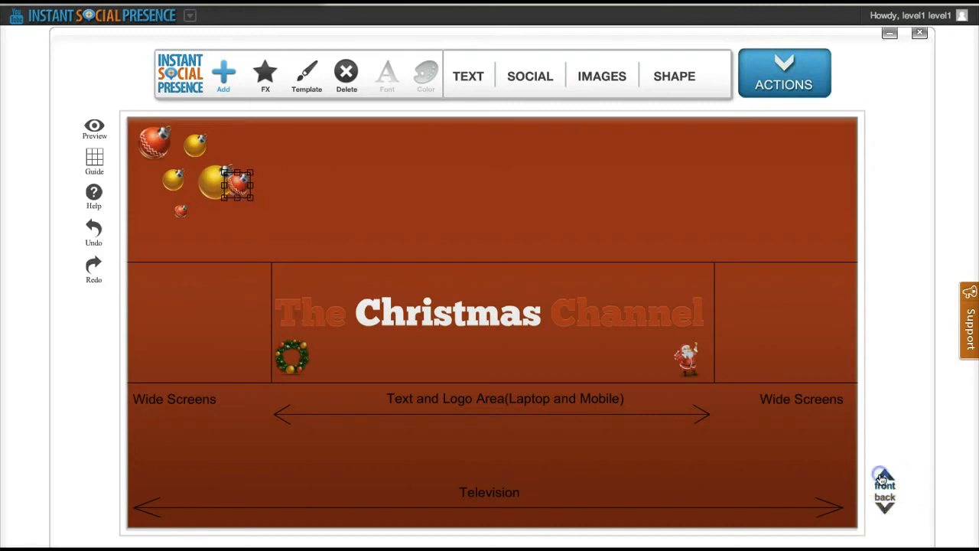
{"action": "left_click_drag", "start_coordinate": [236, 183], "coordinate": [219, 154]}
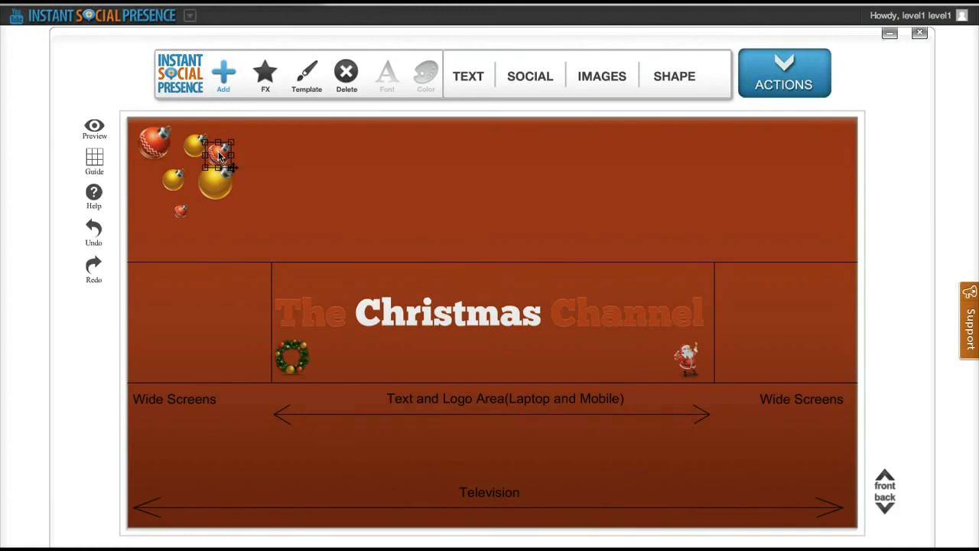
{"action": "left_click", "coordinate": [357, 211]}
{"action": "left_click", "coordinate": [304, 117]}
Search the image files for "hat" and "christmas", insert the Santa hat picture and place it tilted above "Christmas" in the title
{"action": "left_click", "coordinate": [601, 76]}
{"action": "left_click", "coordinate": [683, 29]}
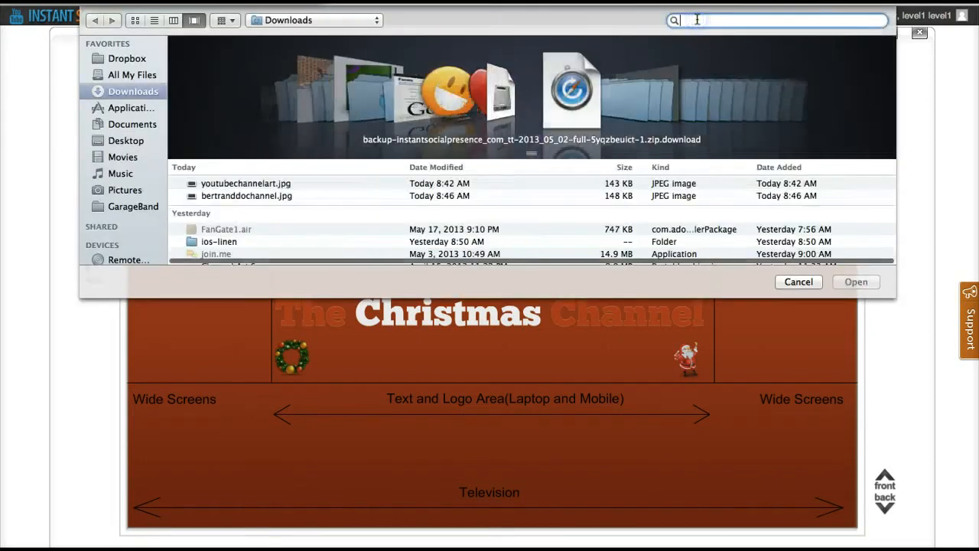
{"action": "type", "text": "hat"}
{"action": "left_click", "coordinate": [633, 95]}
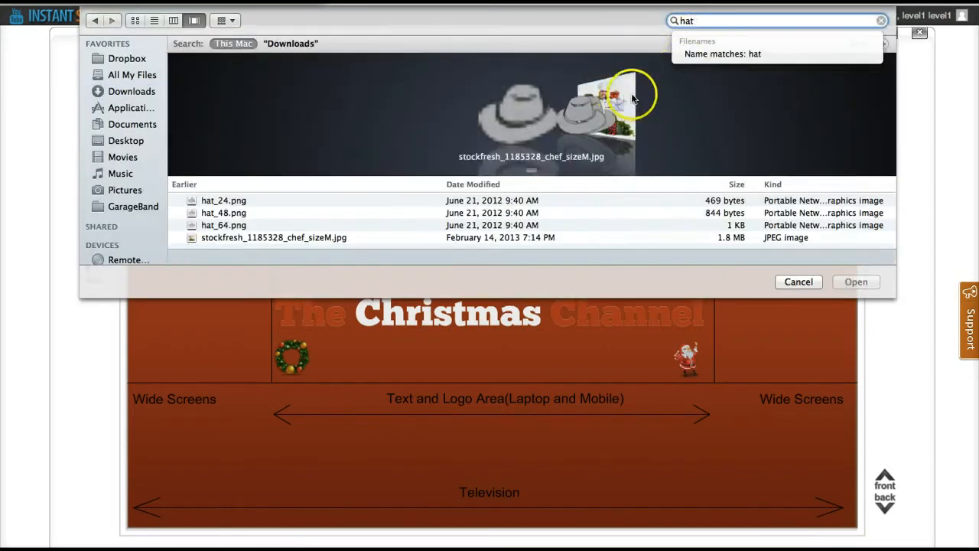
{"action": "type", "text": "christmas"}
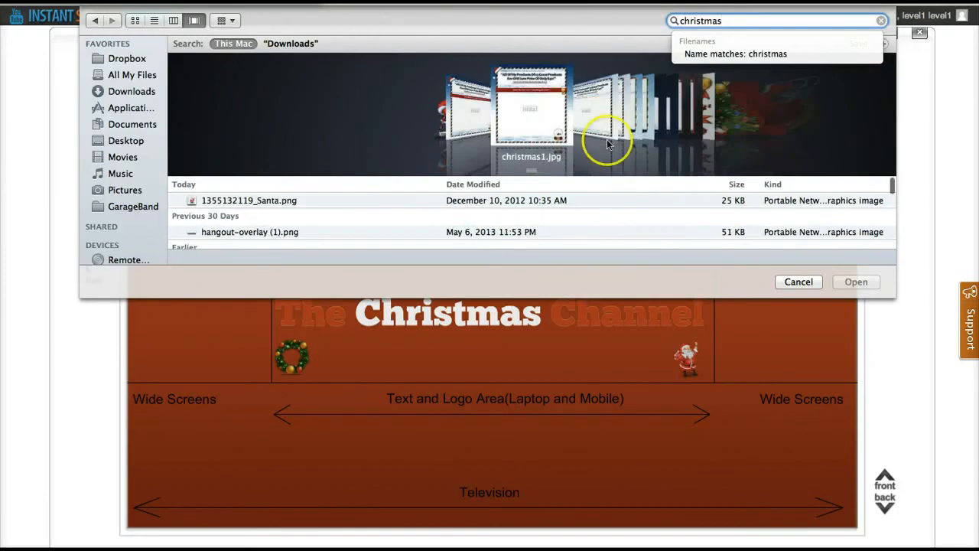
{"action": "left_click", "coordinate": [634, 130]}
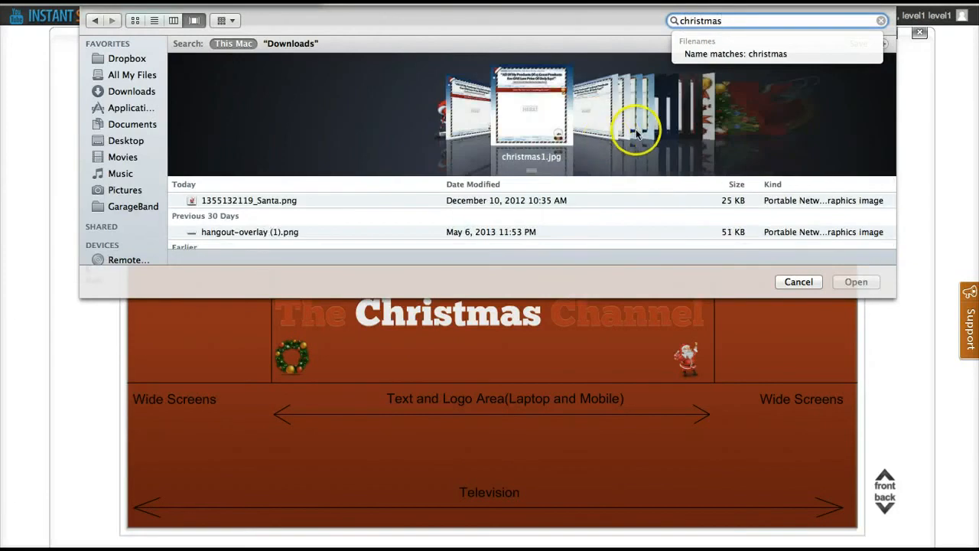
{"action": "scroll", "coordinate": [638, 135], "scroll_direction": "left", "scroll_amount": 4}
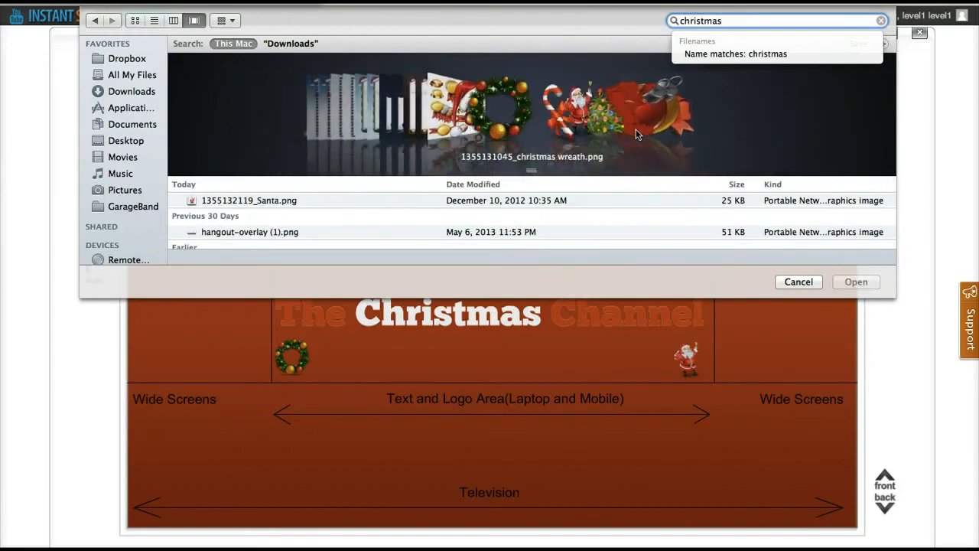
{"action": "left_click", "coordinate": [533, 97]}
{"action": "double_click", "coordinate": [534, 97]}
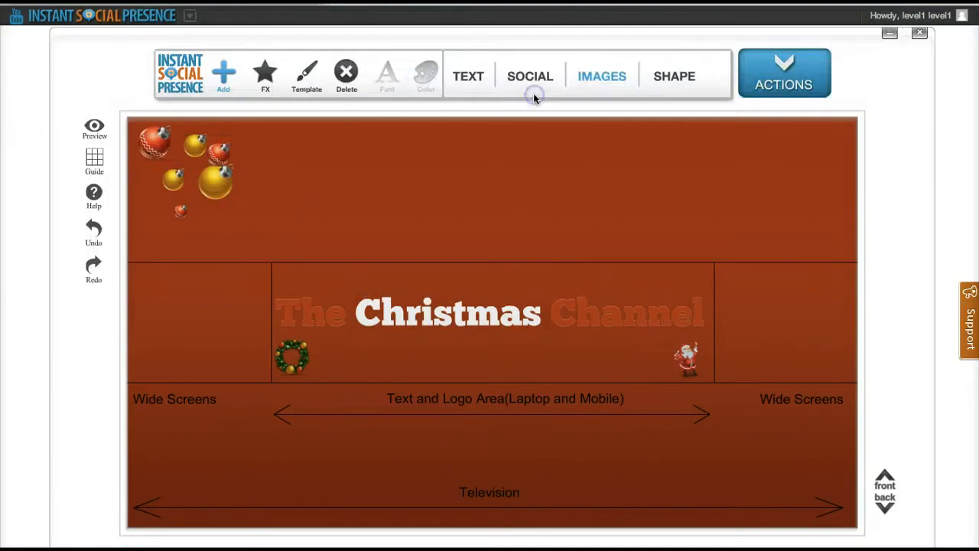
{"action": "left_click_drag", "start_coordinate": [155, 134], "coordinate": [442, 285]}
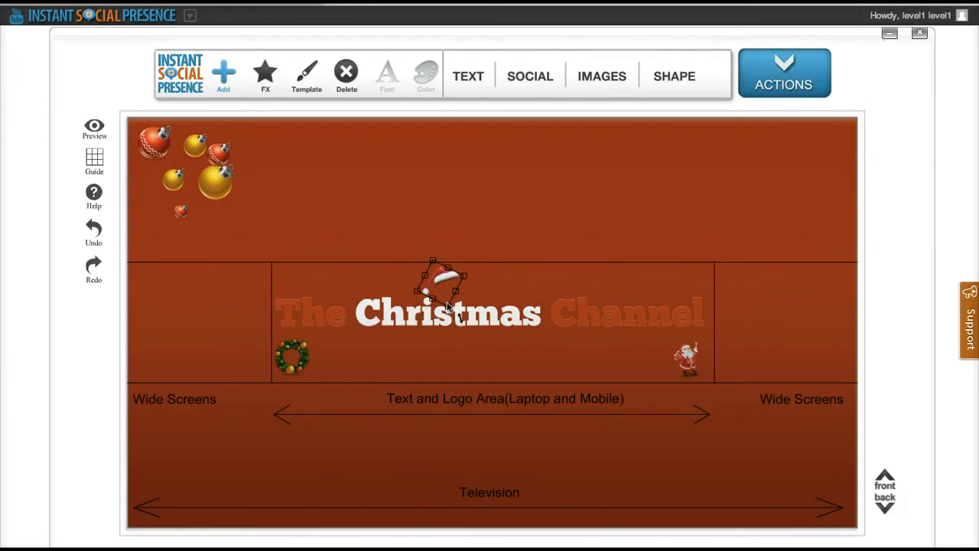
{"action": "left_click_drag", "start_coordinate": [448, 300], "coordinate": [563, 215]}
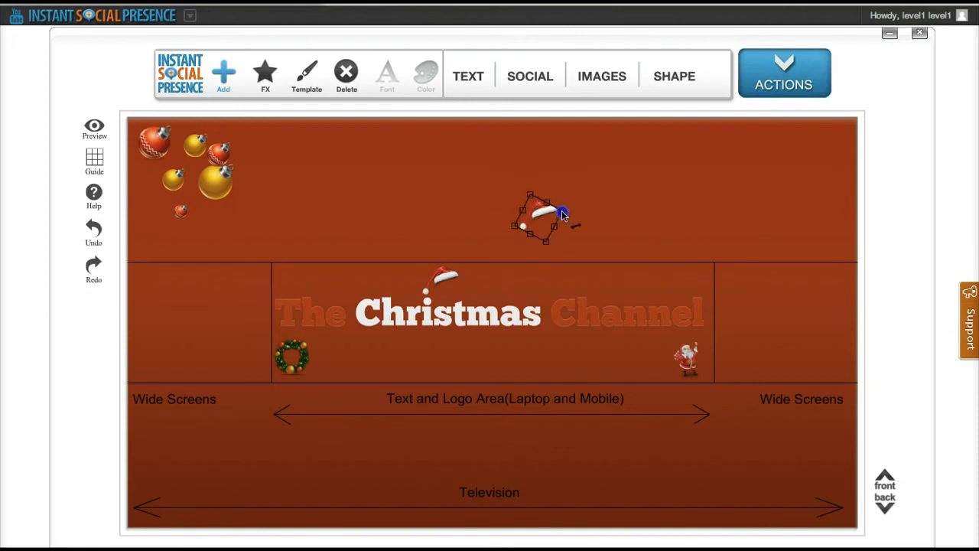
{"action": "left_click", "coordinate": [347, 80]}
{"action": "left_click", "coordinate": [446, 284]}
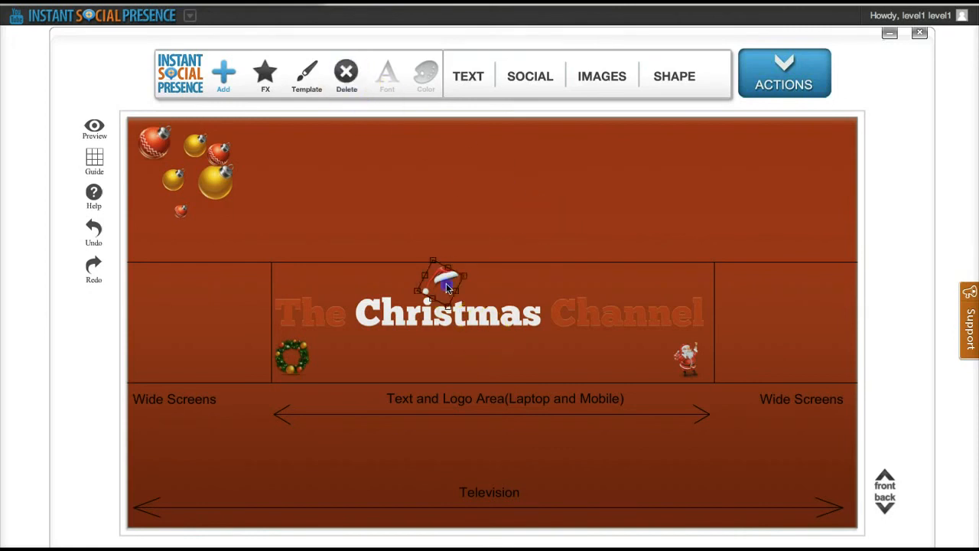
Rotate the Santa hat and rest it on the letters "st" of "Christmas" in the title, leaving nothing selected
{"action": "left_click_drag", "start_coordinate": [465, 270], "coordinate": [450, 300]}
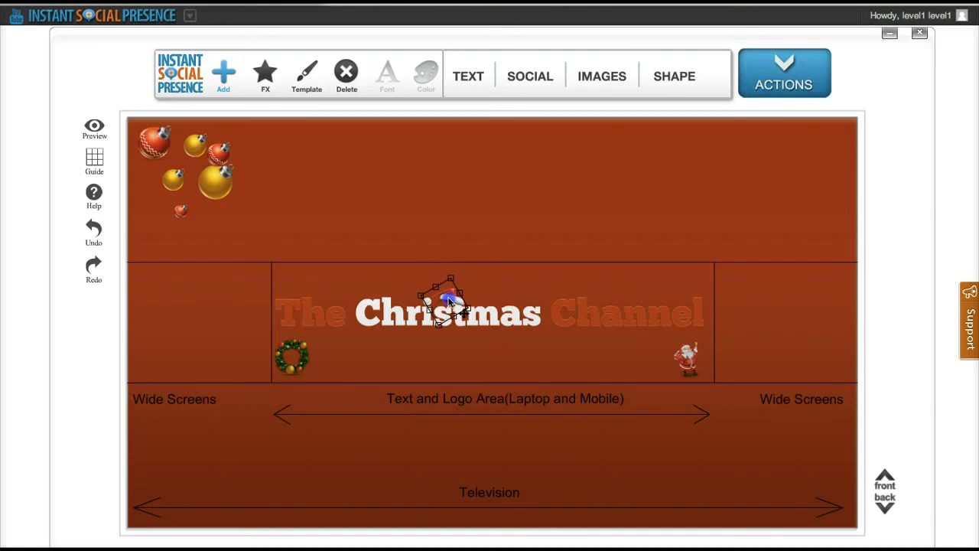
{"action": "left_click", "coordinate": [482, 282]}
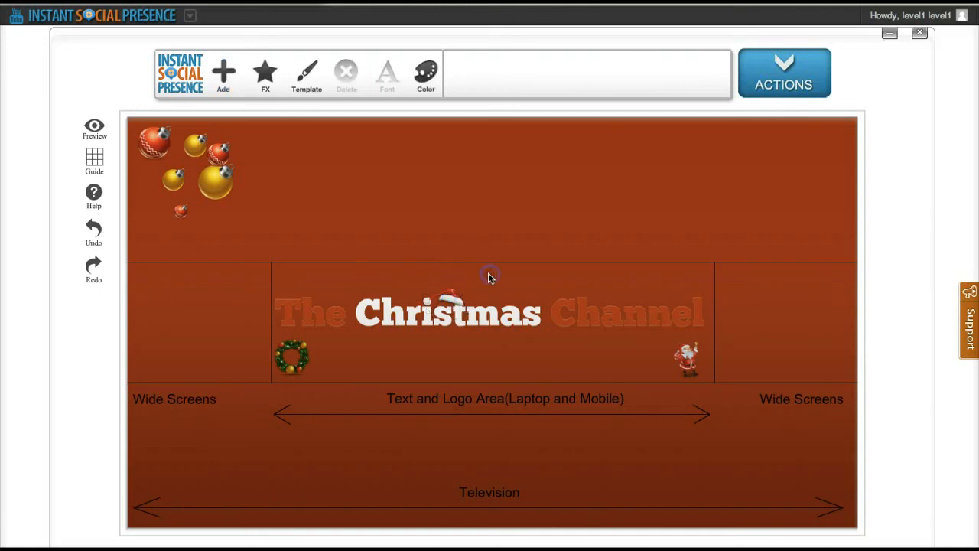
{"action": "left_click", "coordinate": [474, 317]}
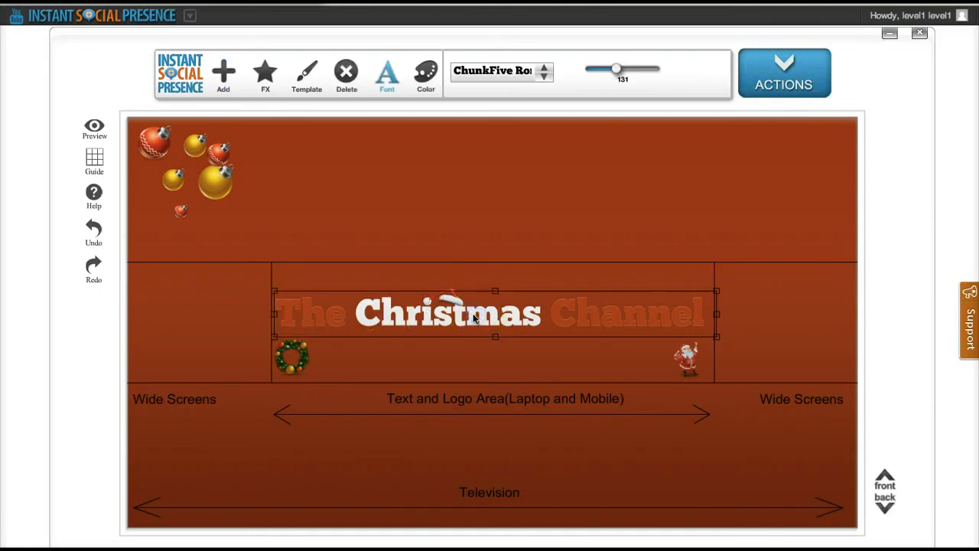
{"action": "left_click", "coordinate": [433, 362]}
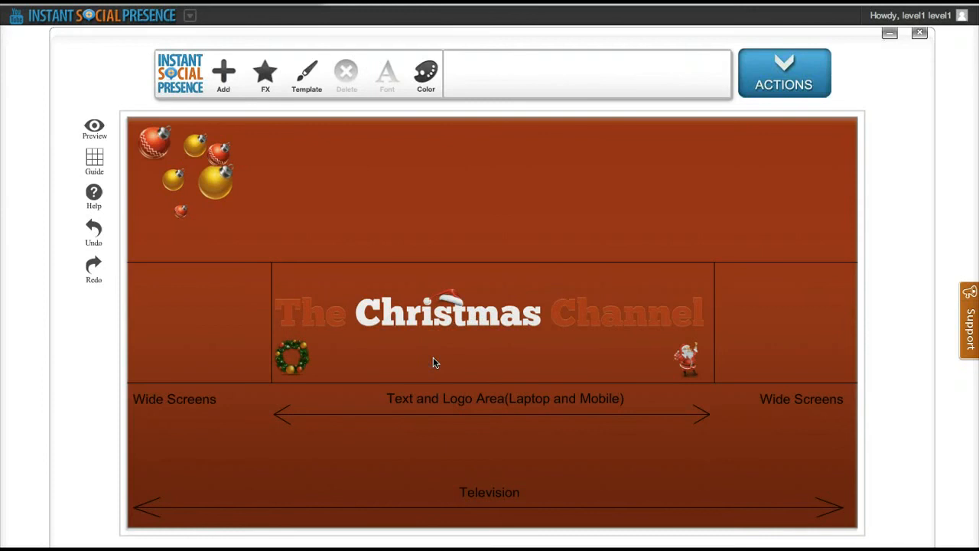
{"action": "left_click", "coordinate": [392, 228]}
{"action": "left_click", "coordinate": [396, 187]}
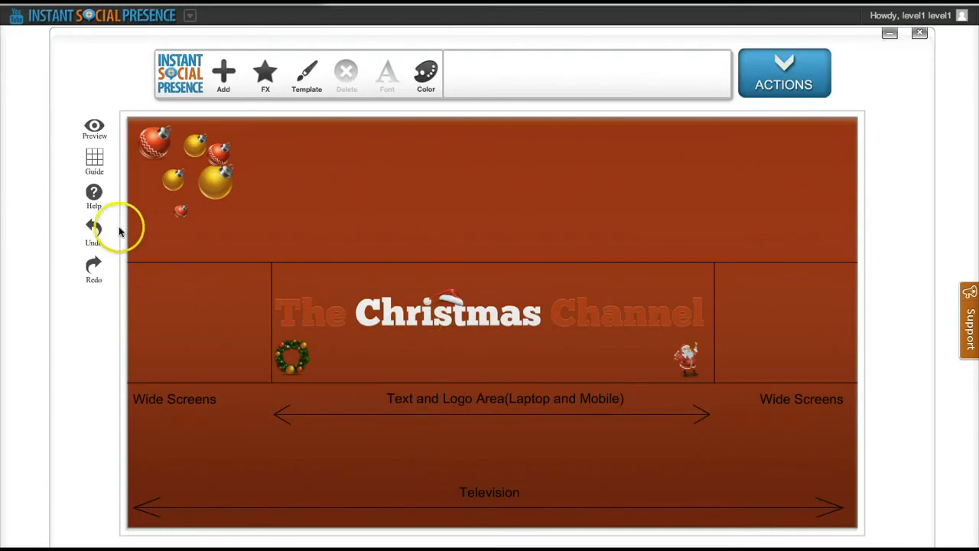
Hide the layout guide and apply the blue fabric-textured pattern to the banner background
{"action": "left_click", "coordinate": [94, 159]}
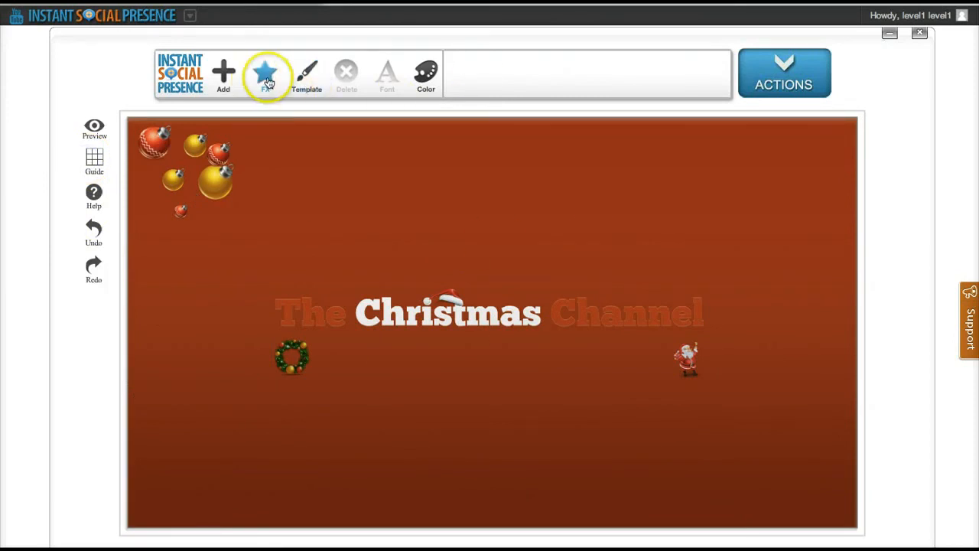
{"action": "left_click", "coordinate": [265, 76]}
{"action": "left_click", "coordinate": [485, 78]}
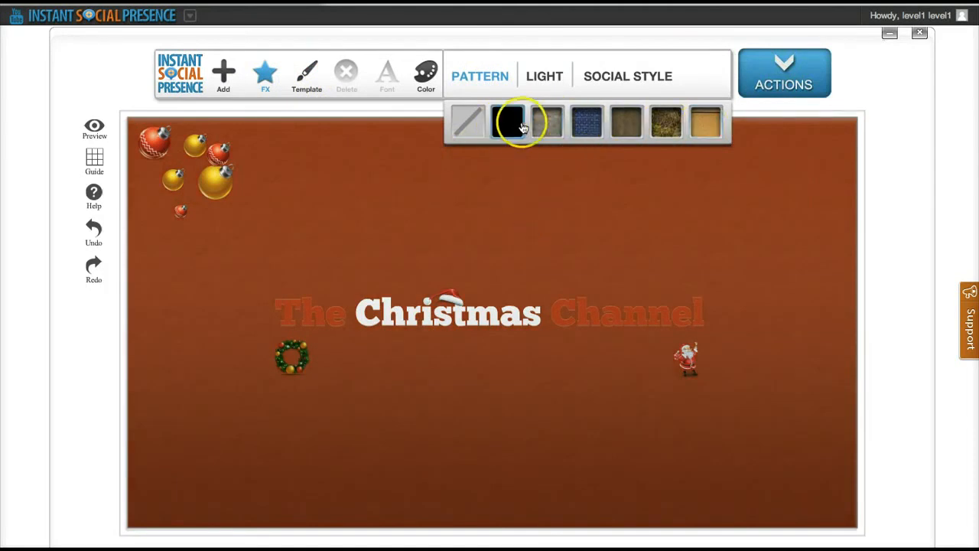
{"action": "left_click", "coordinate": [471, 134]}
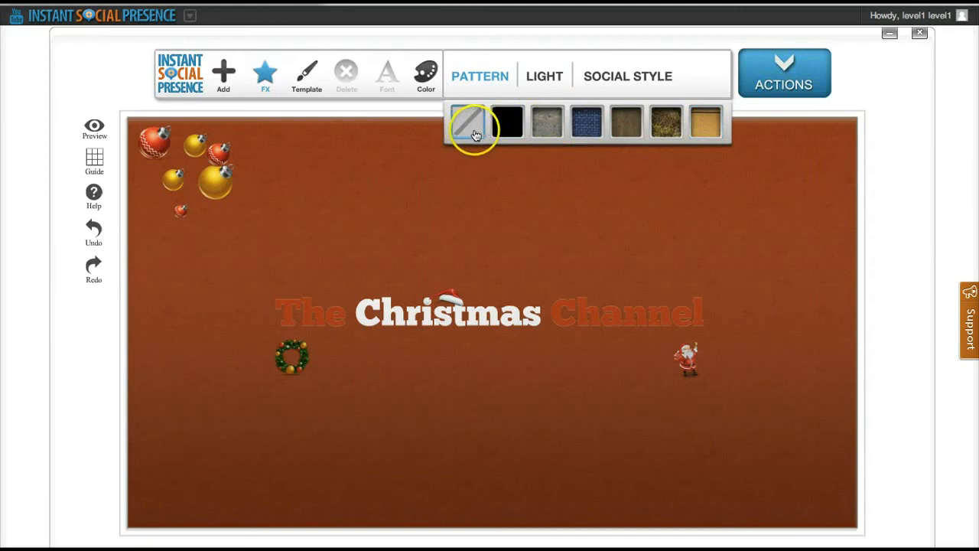
{"action": "left_click", "coordinate": [581, 132]}
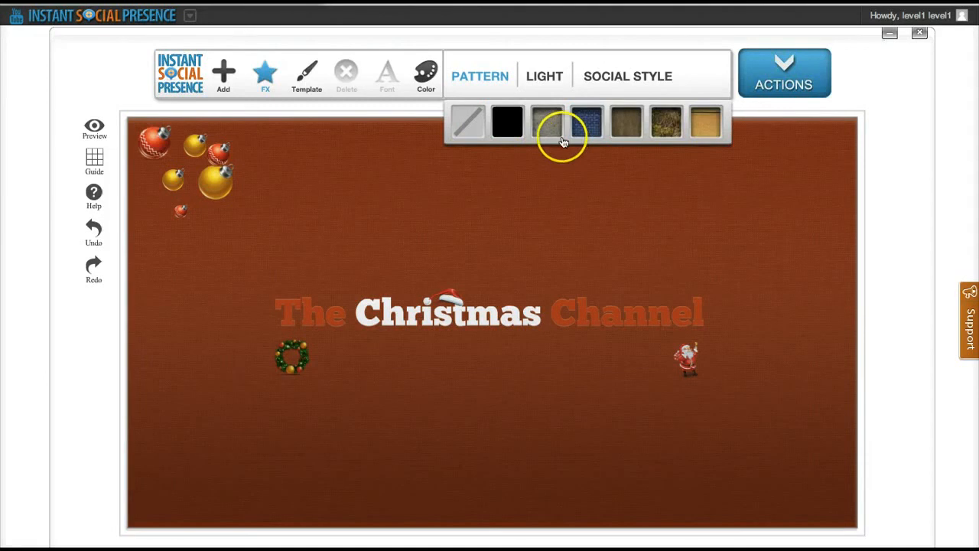
{"action": "left_click", "coordinate": [517, 229]}
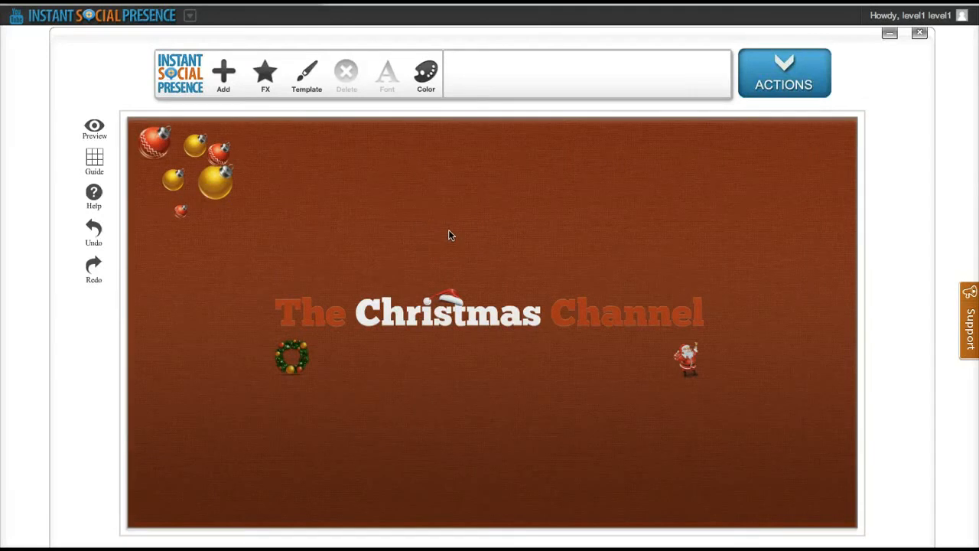
Add a Sunlight effect, enlarge it to span the banner and position its glow at the upper centre
{"action": "left_click", "coordinate": [265, 72]}
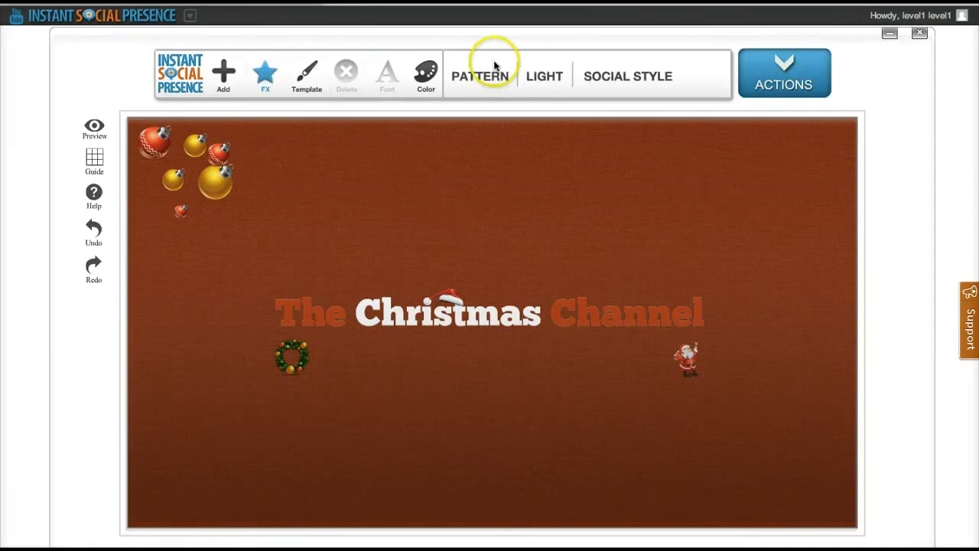
{"action": "left_click", "coordinate": [540, 77]}
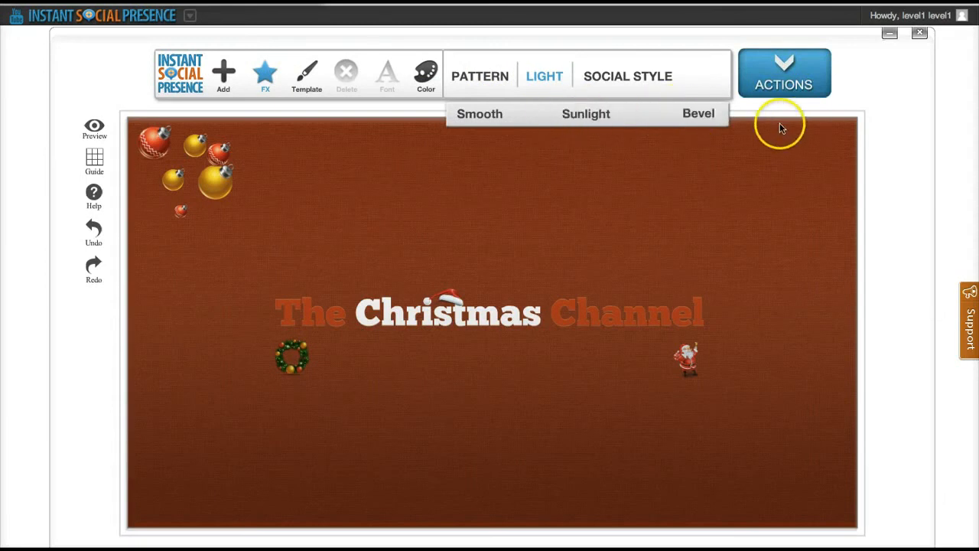
{"action": "left_click", "coordinate": [589, 114]}
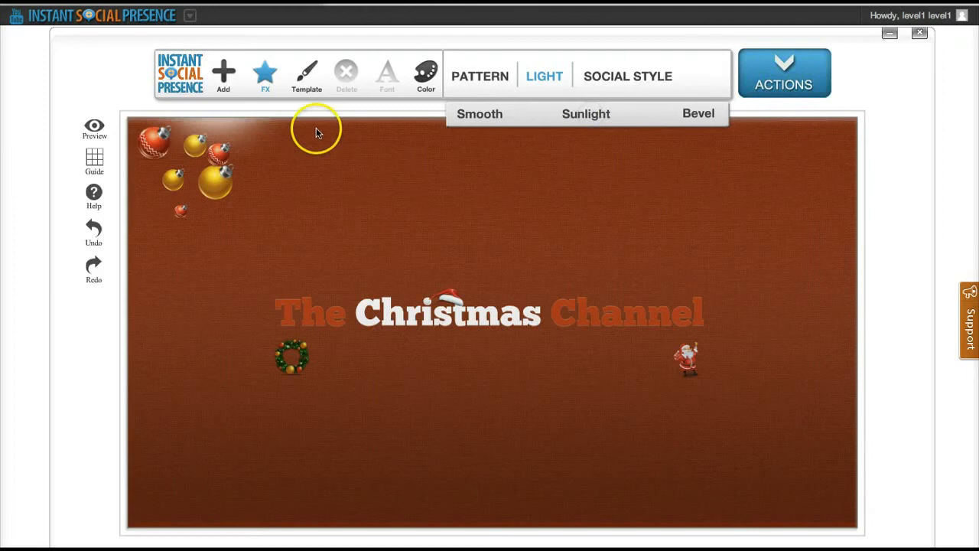
{"action": "left_click", "coordinate": [263, 134]}
{"action": "left_click_drag", "start_coordinate": [252, 130], "coordinate": [818, 339]}
{"action": "left_click", "coordinate": [462, 234]}
{"action": "left_click_drag", "start_coordinate": [462, 235], "coordinate": [532, 266]}
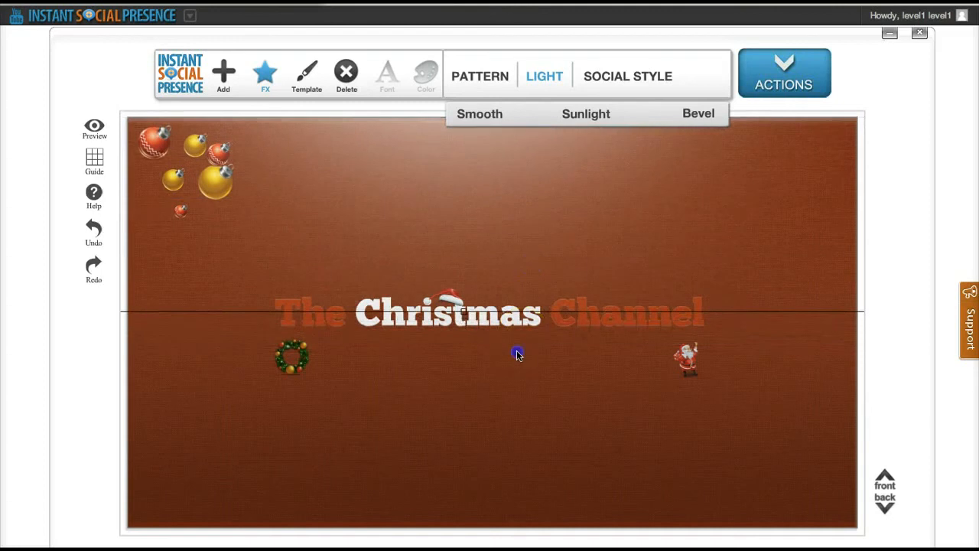
Send the sunlight effect behind the other banner elements, leaving nothing selected
{"action": "left_click", "coordinate": [485, 244]}
{"action": "left_click", "coordinate": [884, 506]}
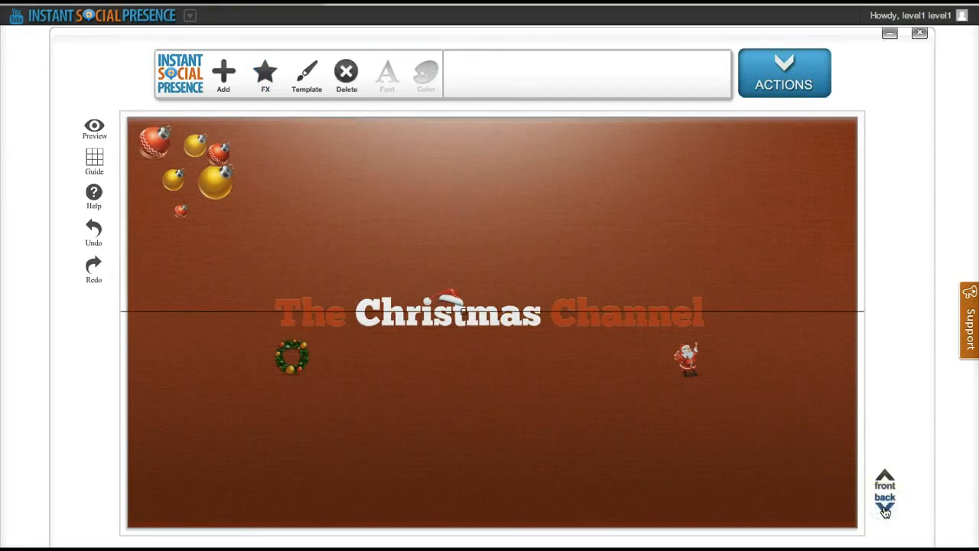
{"action": "left_click", "coordinate": [572, 389]}
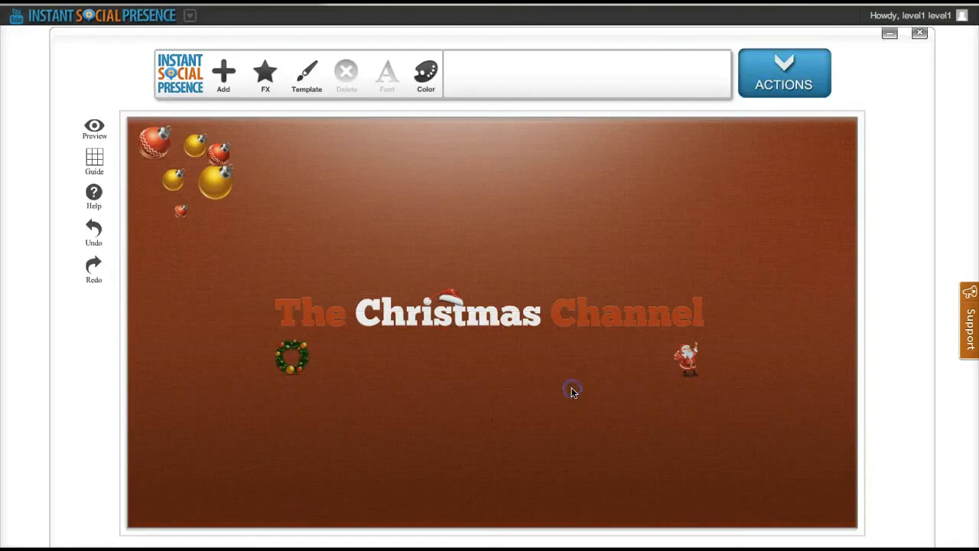
{"action": "left_click", "coordinate": [408, 172]}
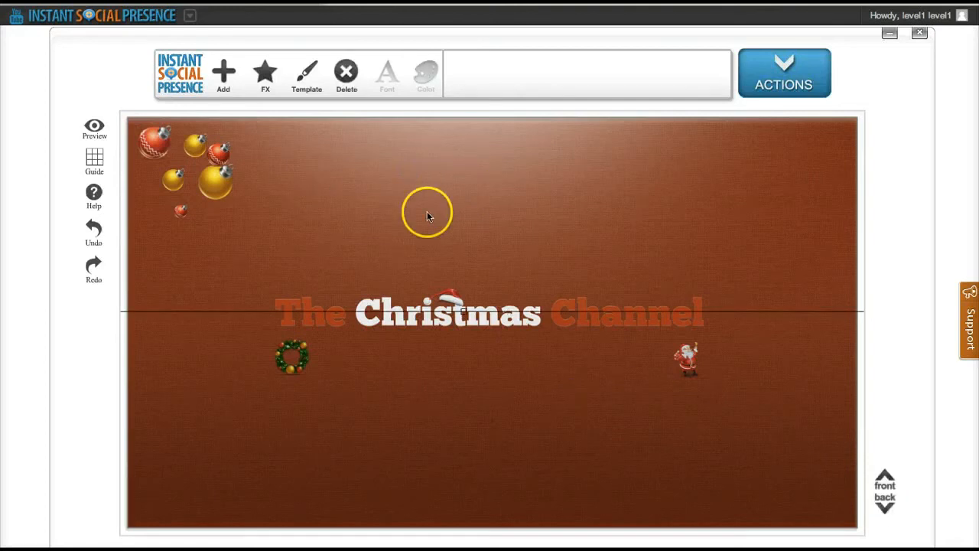
{"action": "left_click", "coordinate": [472, 346]}
Add a Bevel light effect, stretch it into a full-width band across the title and send it behind the text
{"action": "left_click", "coordinate": [224, 86]}
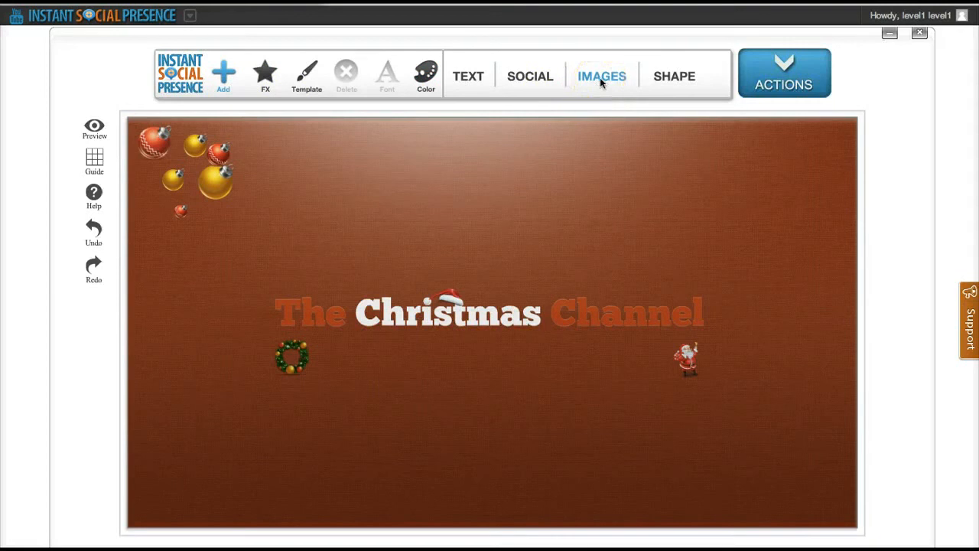
{"action": "left_click", "coordinate": [265, 74]}
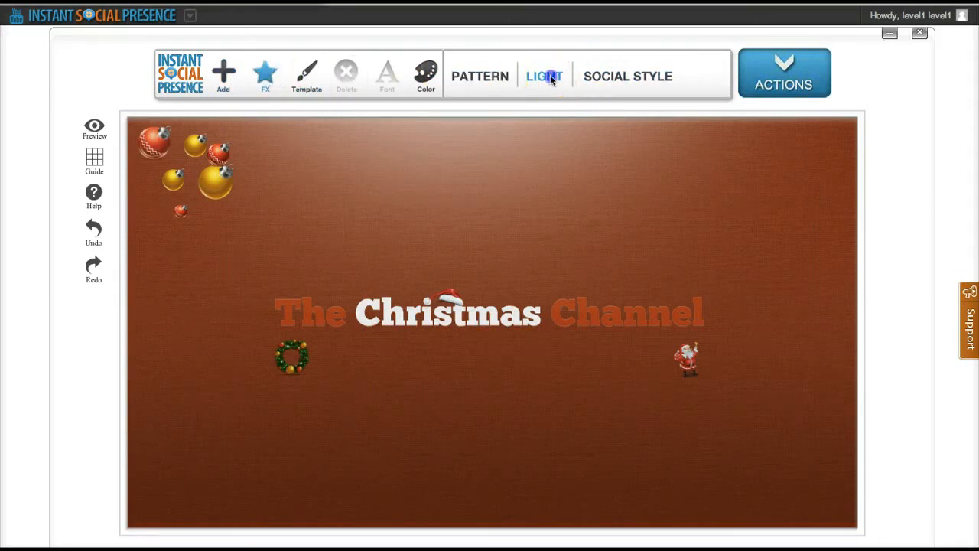
{"action": "left_click", "coordinate": [544, 77]}
{"action": "left_click", "coordinate": [699, 115]}
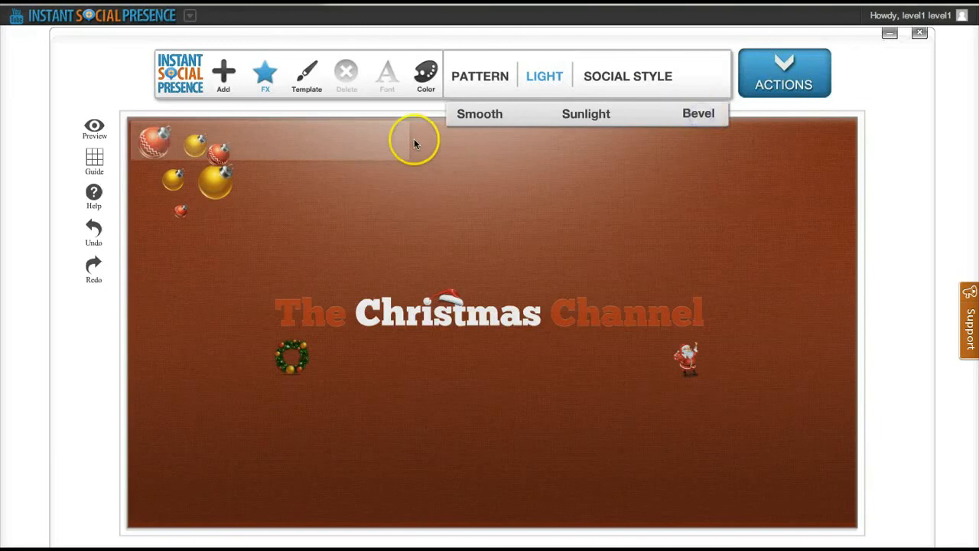
{"action": "left_click_drag", "start_coordinate": [375, 145], "coordinate": [867, 308]}
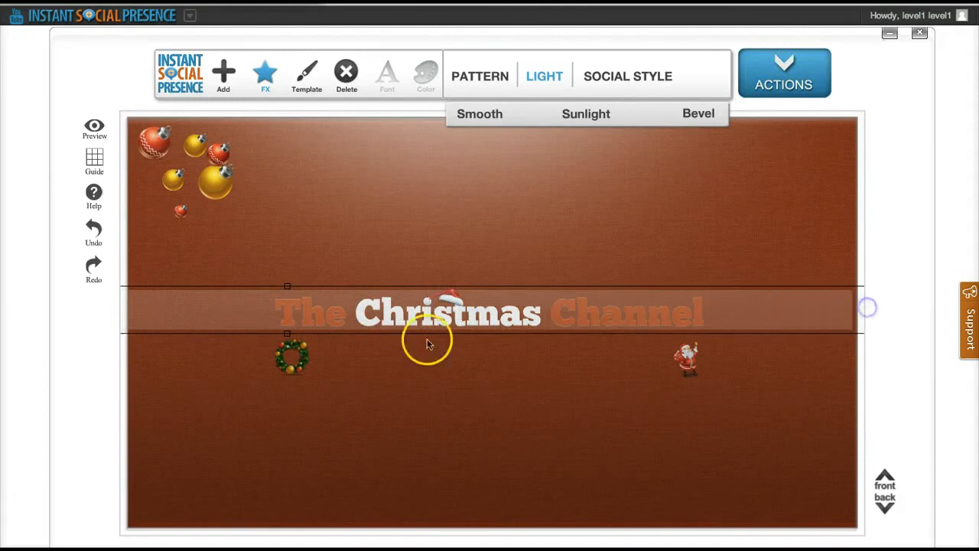
{"action": "left_click_drag", "start_coordinate": [213, 315], "coordinate": [232, 330]}
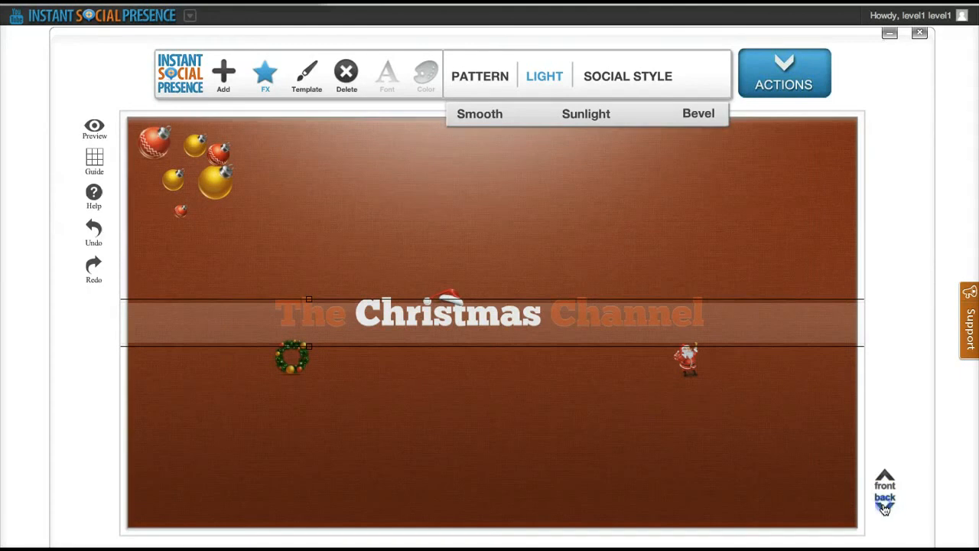
{"action": "left_click", "coordinate": [884, 506]}
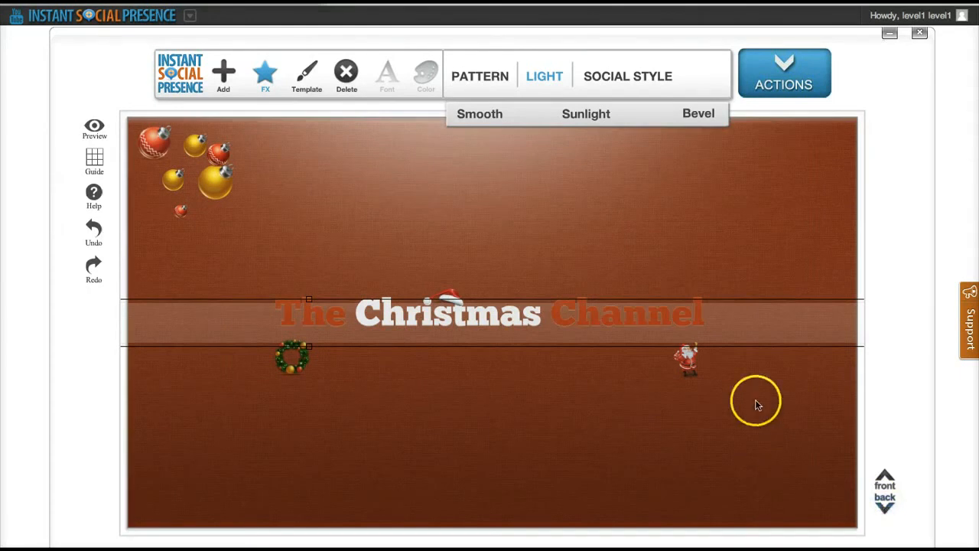
Show the layout guide and move the bevel band so it is vertically centred on the title
{"action": "left_click_drag", "start_coordinate": [758, 333], "coordinate": [763, 338]}
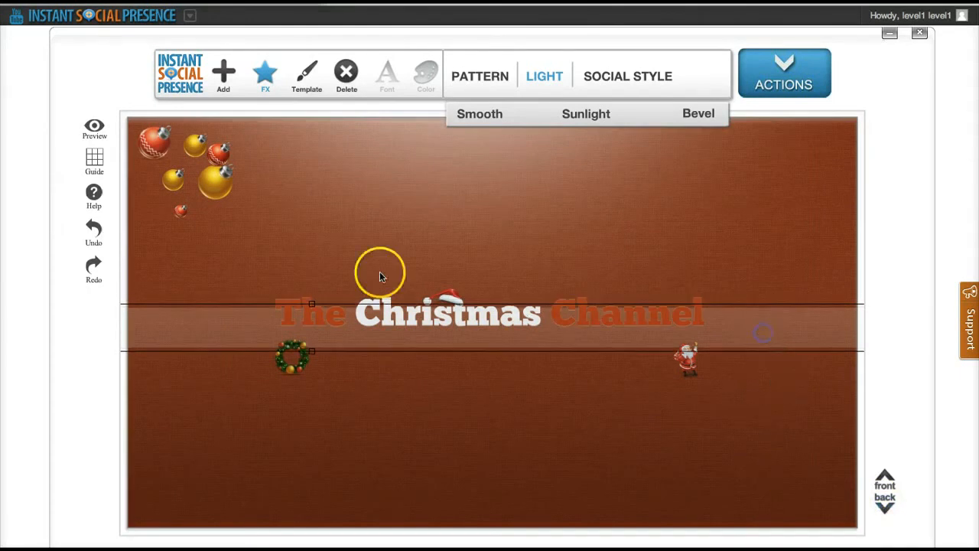
{"action": "left_click", "coordinate": [93, 163]}
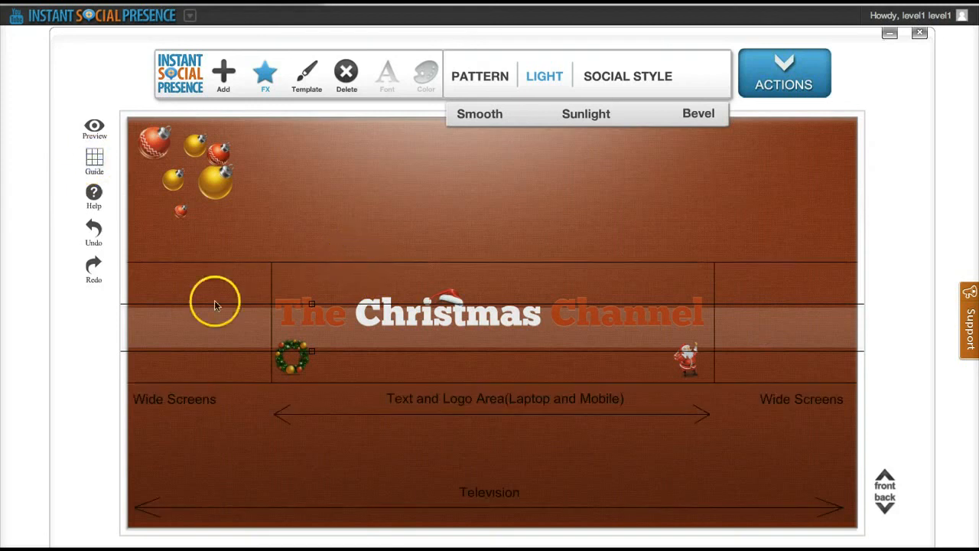
{"action": "left_click_drag", "start_coordinate": [193, 328], "coordinate": [191, 307]}
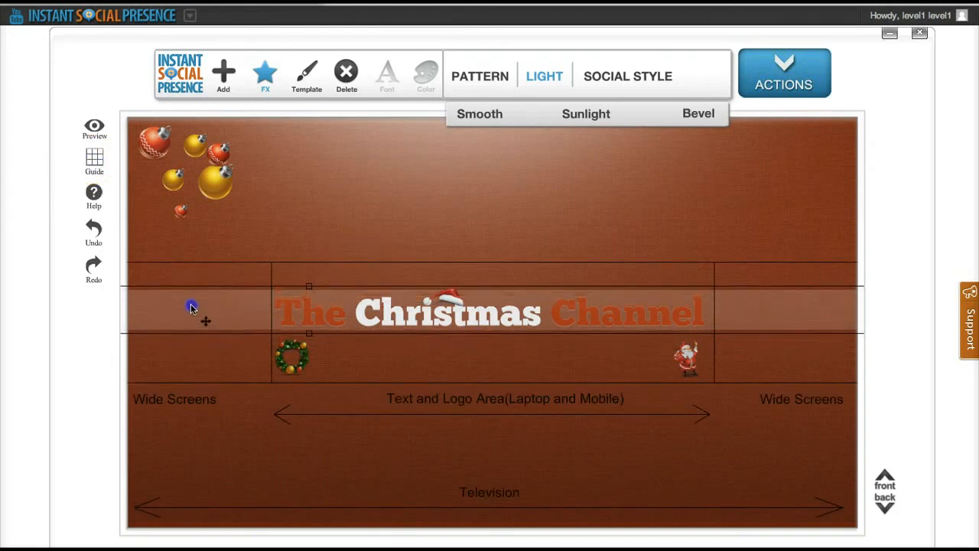
{"action": "left_click", "coordinate": [252, 231]}
Add a subtitle below the title, between the wreath and Santa, reading "The Best Christmas Toys And Gadgets"
{"action": "left_click", "coordinate": [223, 71]}
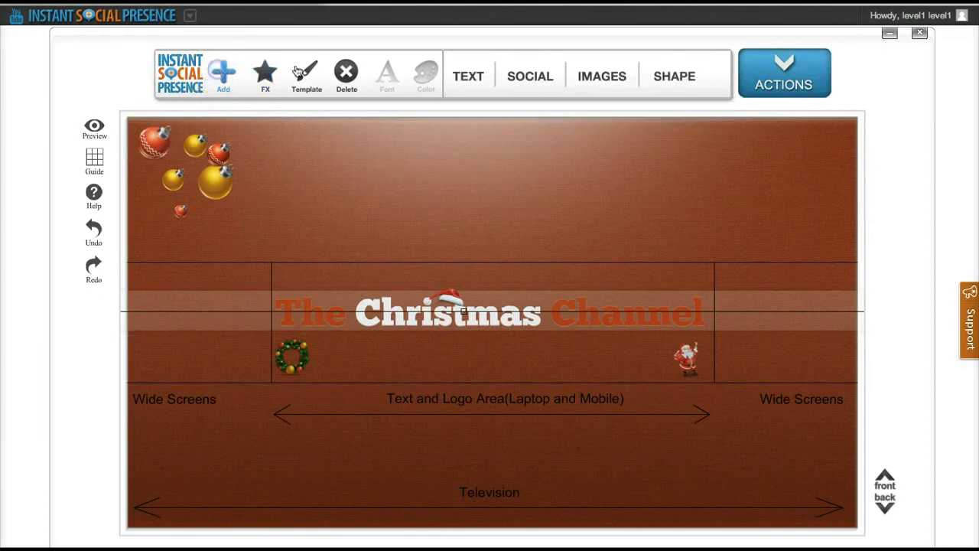
{"action": "left_click", "coordinate": [462, 75]}
{"action": "left_click", "coordinate": [535, 111]}
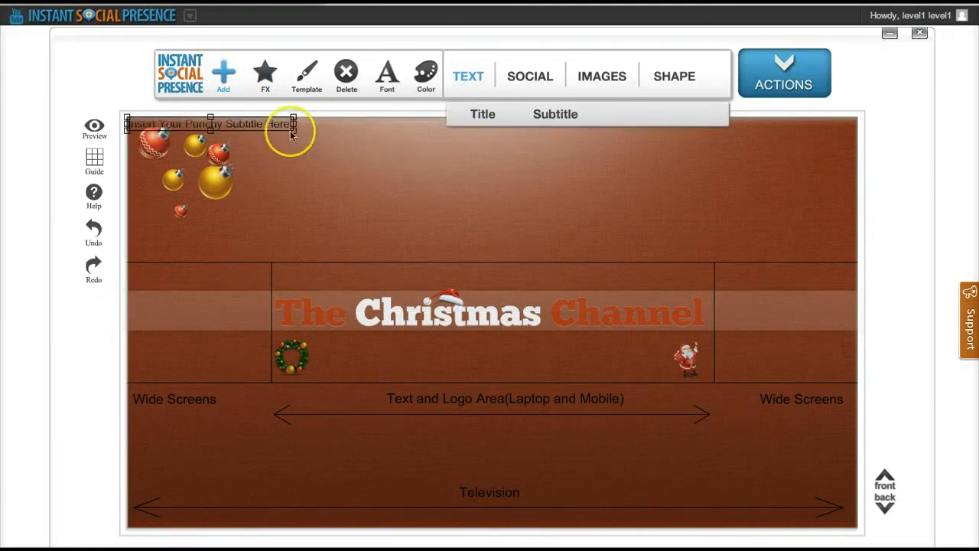
{"action": "left_click_drag", "start_coordinate": [282, 136], "coordinate": [528, 361]}
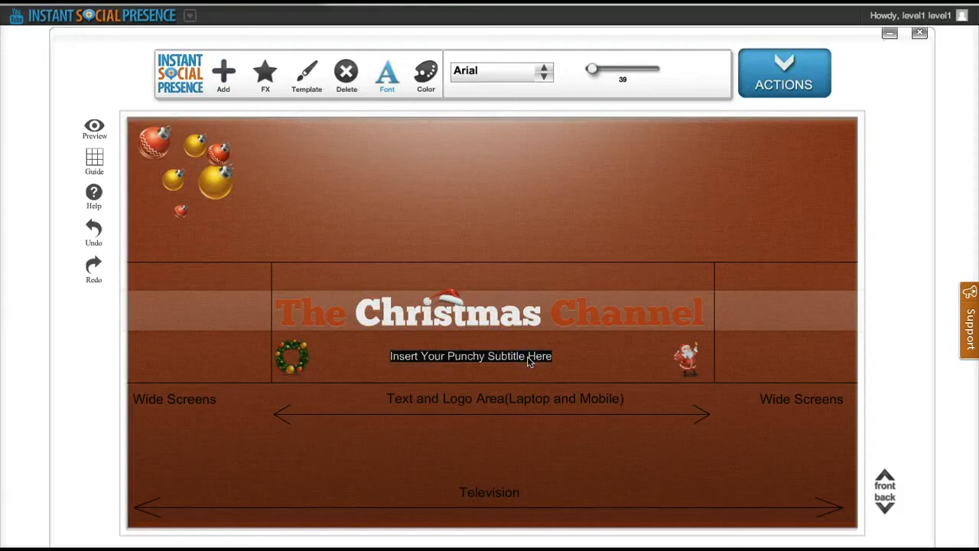
{"action": "type", "text": "The Best C"}
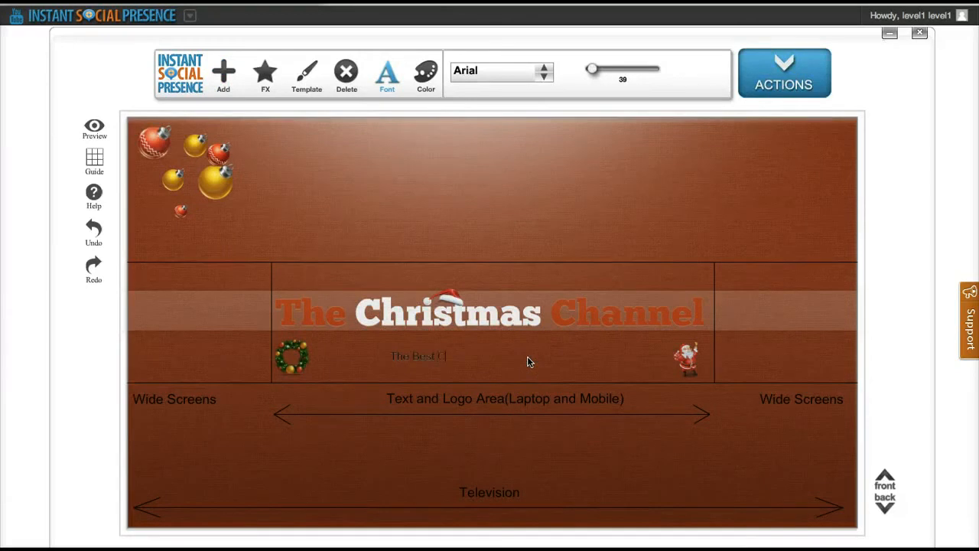
{"action": "type", "text": "hi"}
{"action": "type", "text": "is"}
{"action": "type", "text": "tmas Toys And G"}
{"action": "type", "text": "adgets"}
{"action": "left_click", "coordinate": [497, 429]}
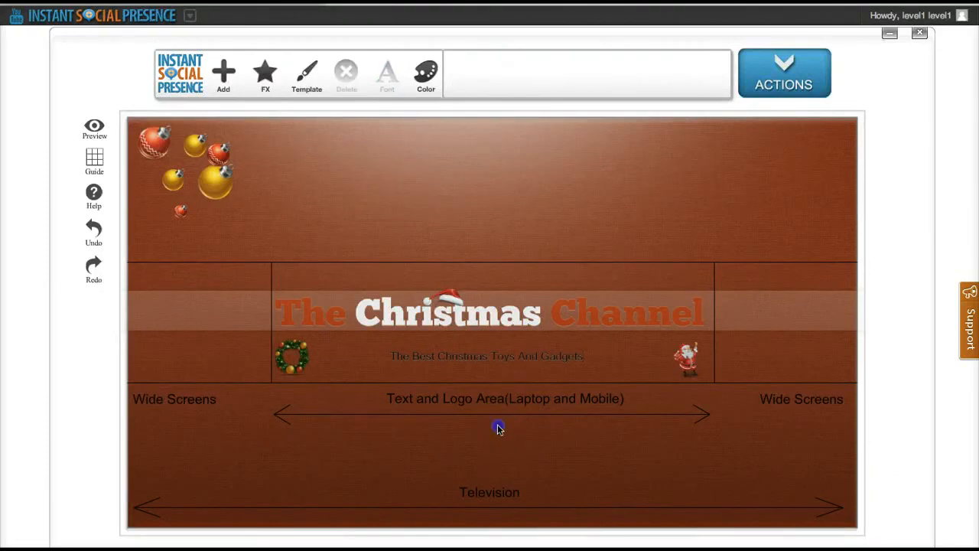
Format the subtitle in white BlackJack at size 76 and centre it between the wreath and Santa
{"action": "left_click", "coordinate": [485, 358]}
{"action": "left_click", "coordinate": [544, 76]}
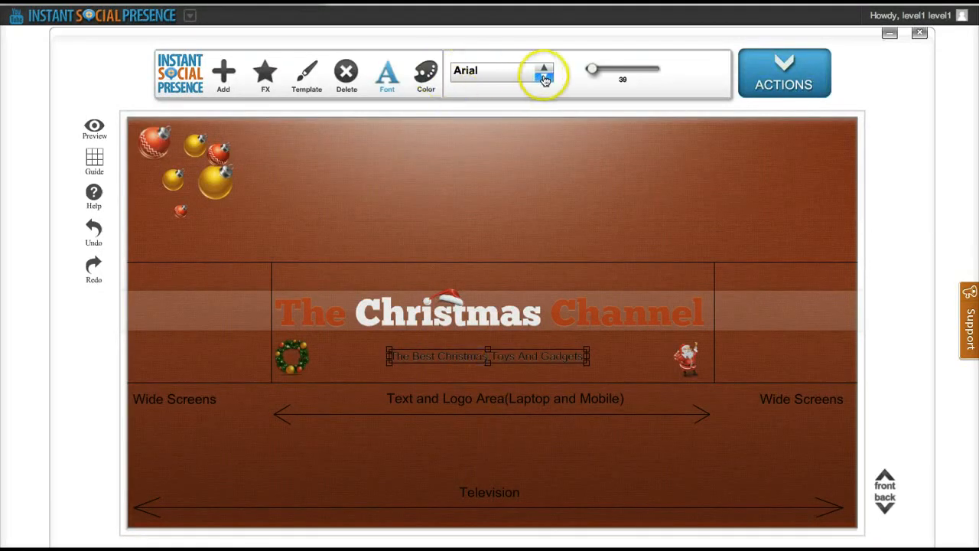
{"action": "left_click", "coordinate": [545, 79]}
{"action": "left_click", "coordinate": [533, 98]}
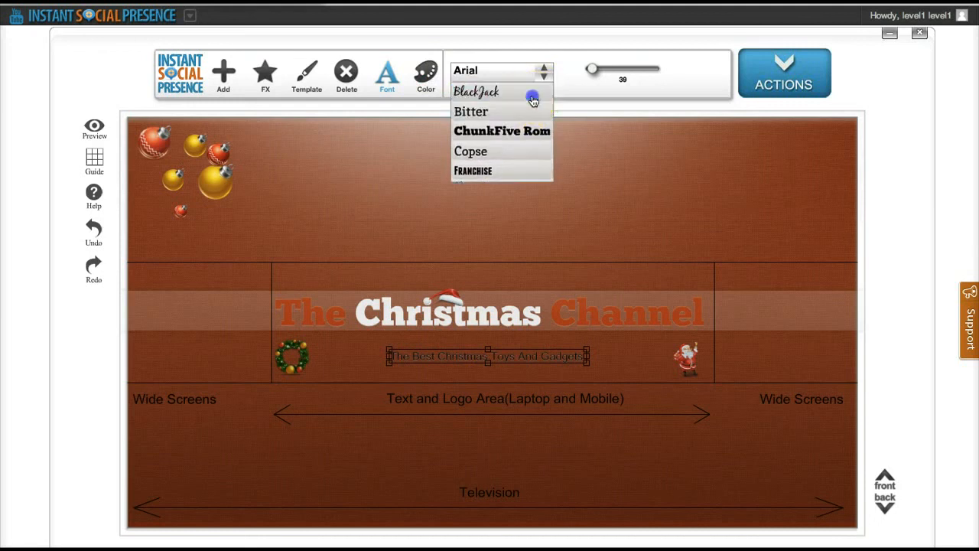
{"action": "left_click", "coordinate": [425, 76]}
{"action": "left_click", "coordinate": [411, 103]}
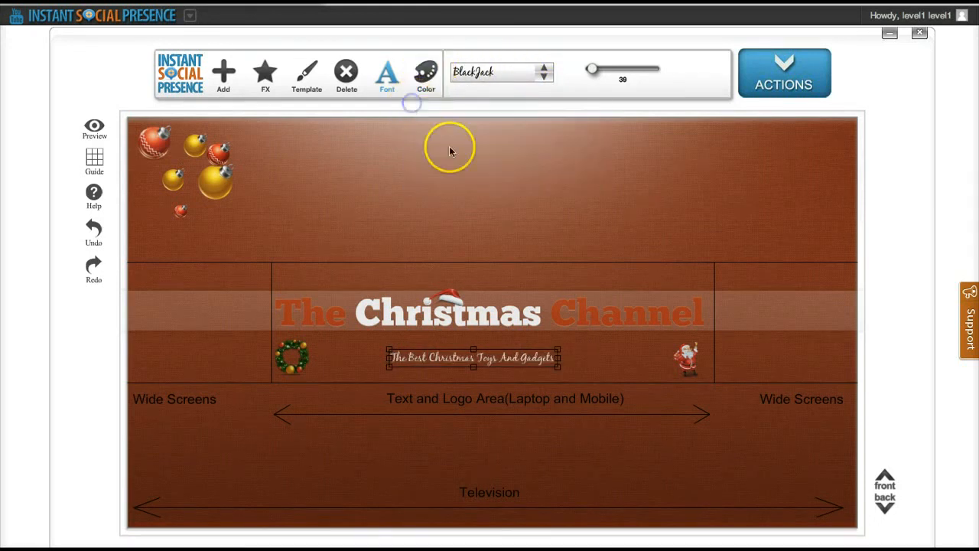
{"action": "left_click_drag", "start_coordinate": [592, 68], "coordinate": [603, 69]}
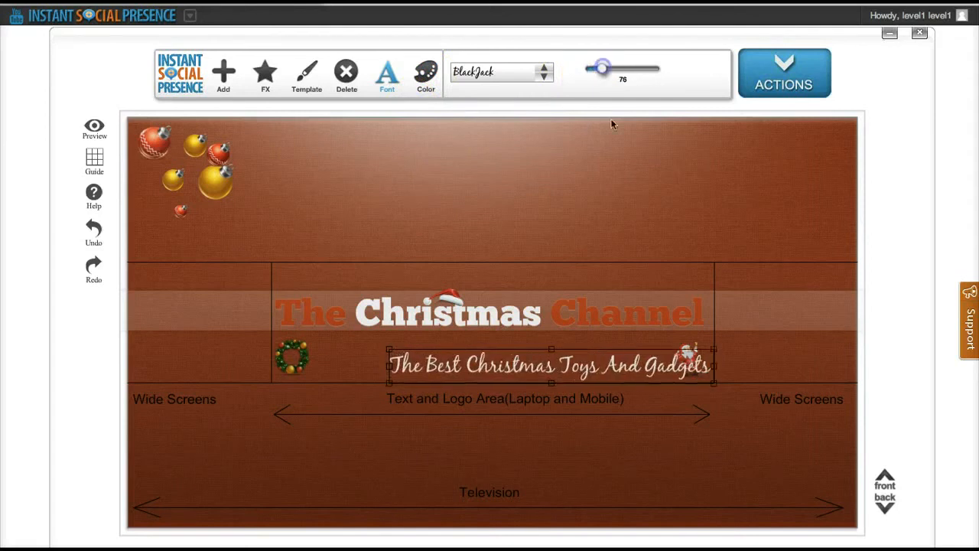
{"action": "left_click_drag", "start_coordinate": [618, 365], "coordinate": [557, 361]}
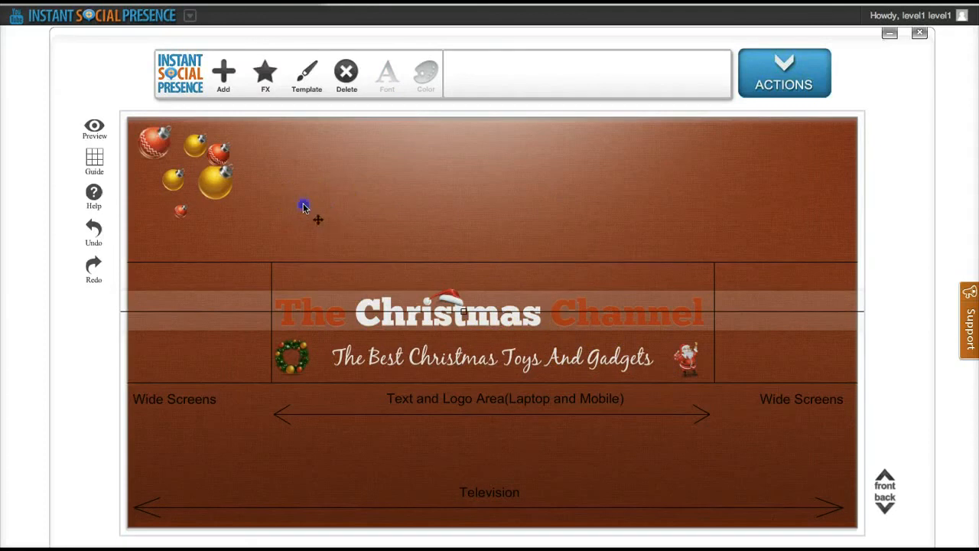
Hide the layout guide and check the bevel band behind the title, leaving nothing selected
{"action": "left_click", "coordinate": [94, 157]}
{"action": "left_click", "coordinate": [187, 308]}
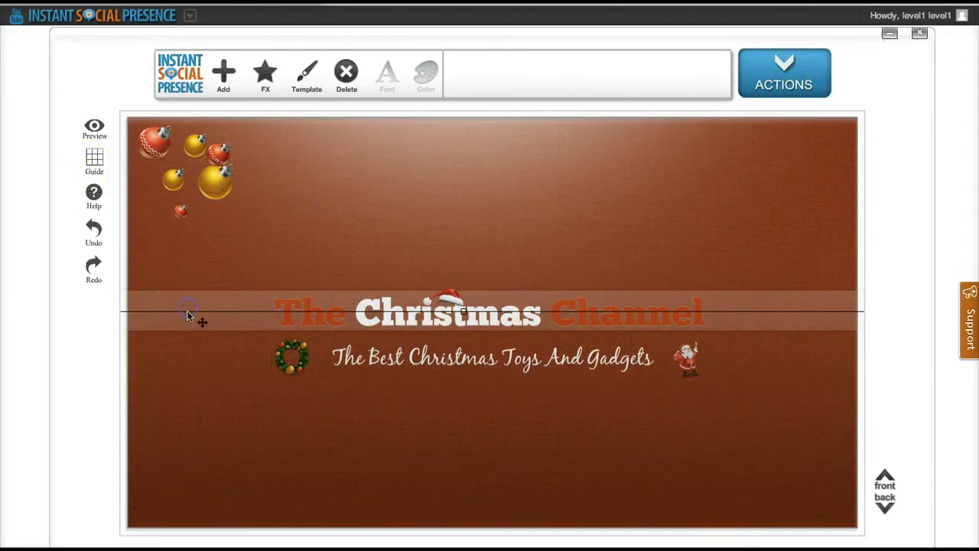
{"action": "left_click", "coordinate": [188, 330]}
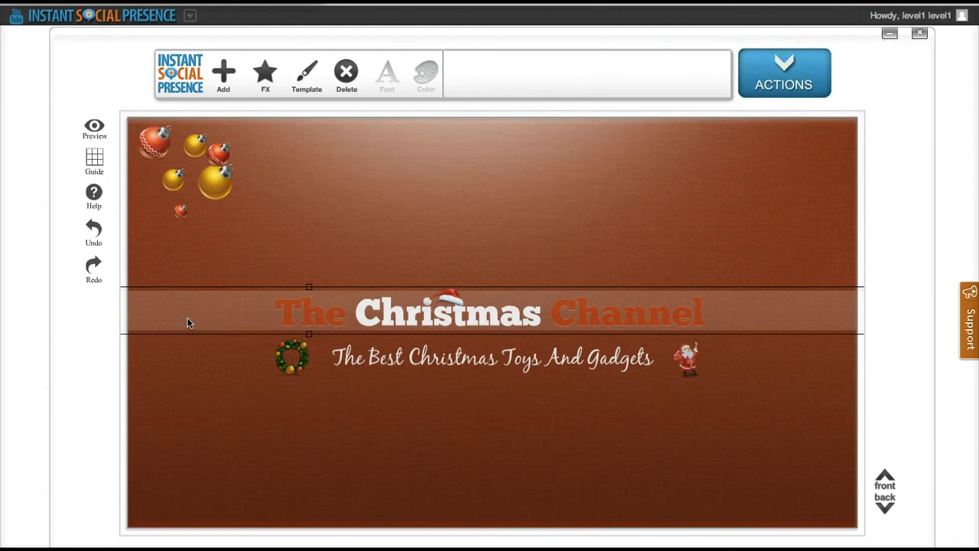
{"action": "left_click", "coordinate": [188, 356]}
Add a star shape and place it on the bevel band, just before the word "The"
{"action": "left_click", "coordinate": [225, 86]}
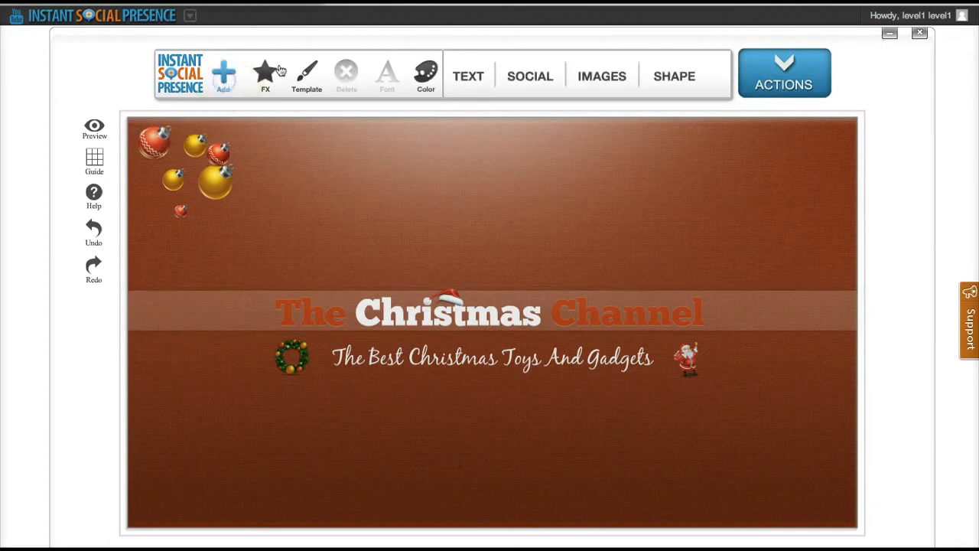
{"action": "left_click", "coordinate": [673, 75]}
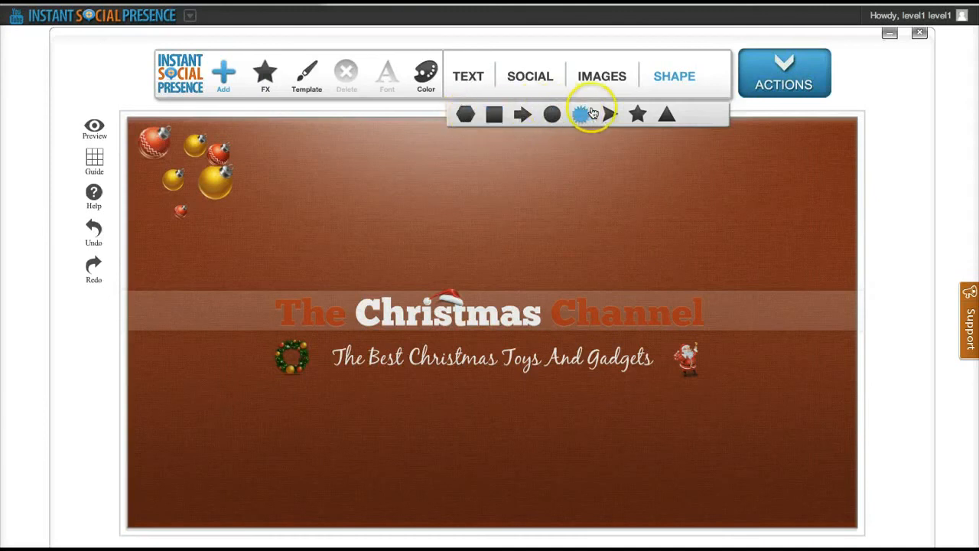
{"action": "left_click", "coordinate": [639, 115]}
{"action": "left_click", "coordinate": [142, 134]}
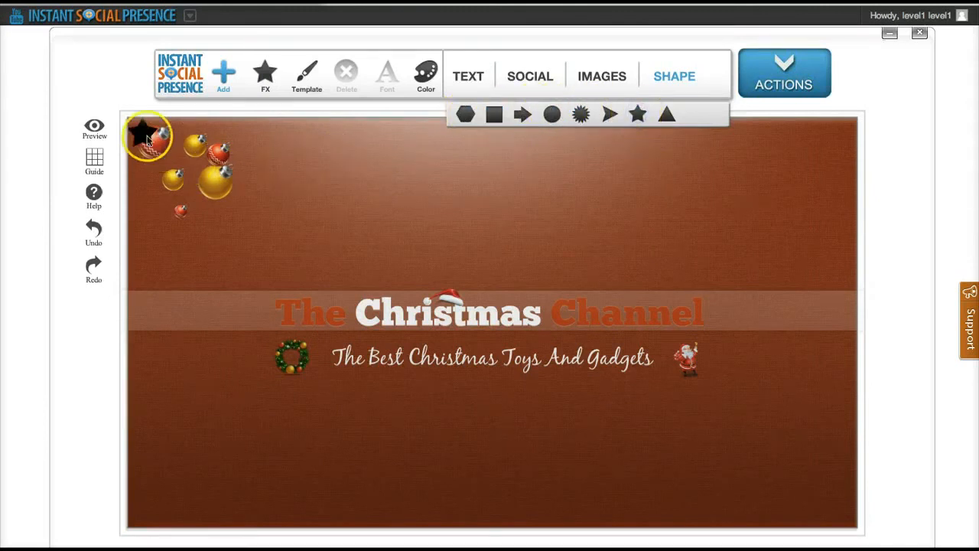
{"action": "left_click_drag", "start_coordinate": [141, 136], "coordinate": [241, 310]}
Show the layout guide and colour the star golden orange
{"action": "left_click", "coordinate": [94, 157]}
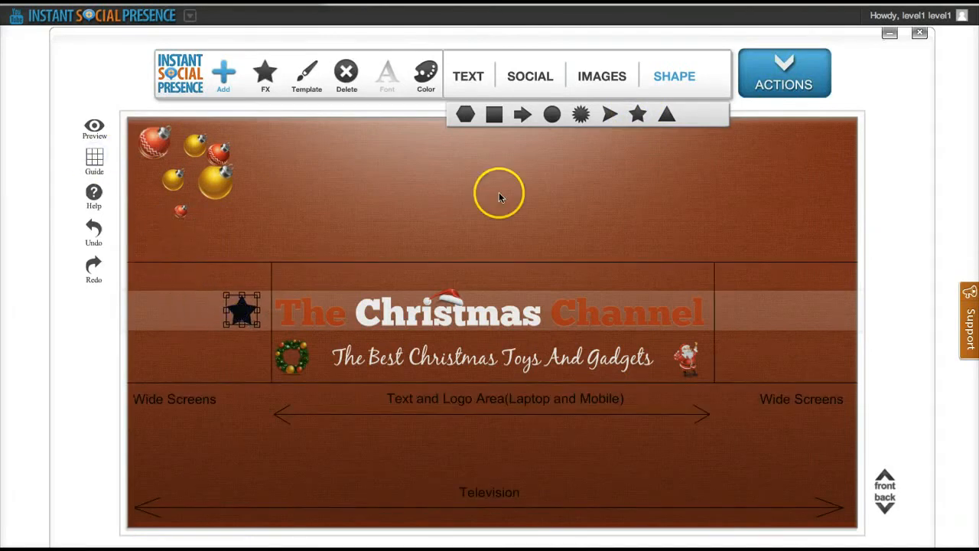
{"action": "left_click", "coordinate": [421, 86]}
{"action": "left_click_drag", "start_coordinate": [451, 124], "coordinate": [443, 136]}
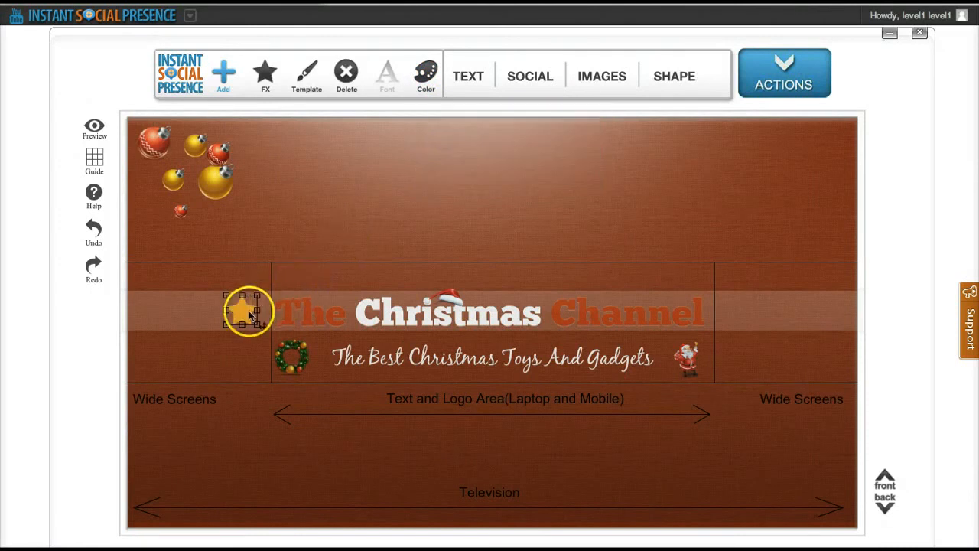
Duplicate the golden star and place the copy on the band just after the word "Channel", leaving nothing selected
{"action": "left_click", "coordinate": [205, 316]}
{"action": "left_click", "coordinate": [239, 319]}
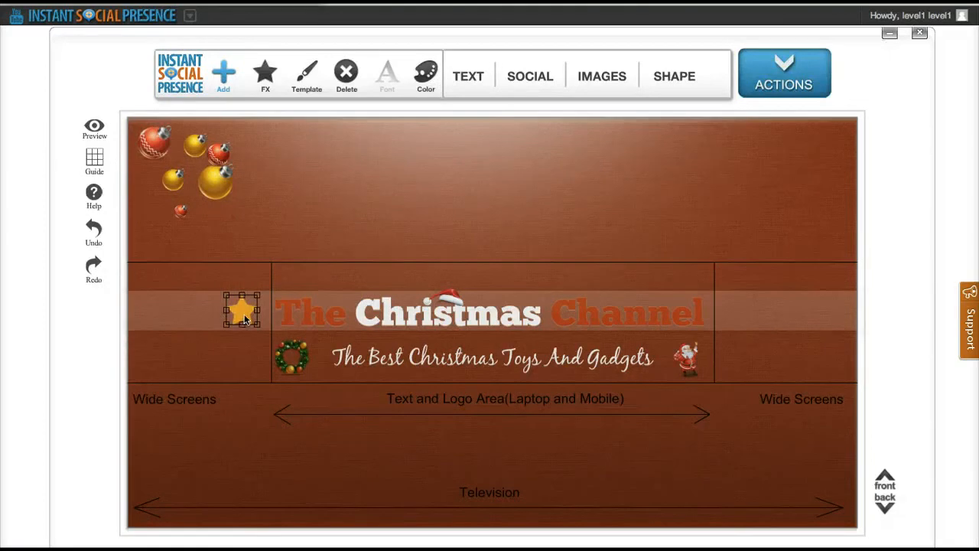
{"action": "left_click_drag", "start_coordinate": [248, 313], "coordinate": [732, 313]}
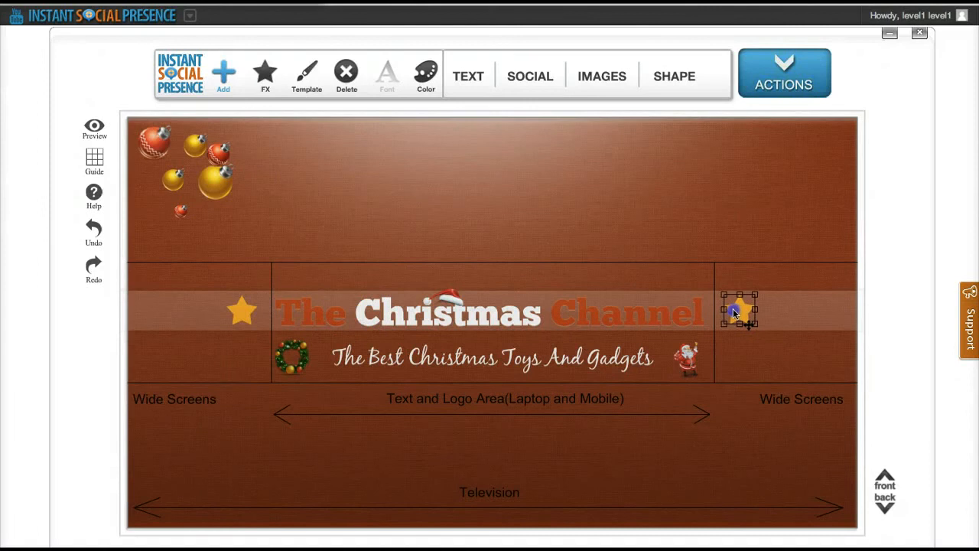
{"action": "left_click", "coordinate": [685, 209]}
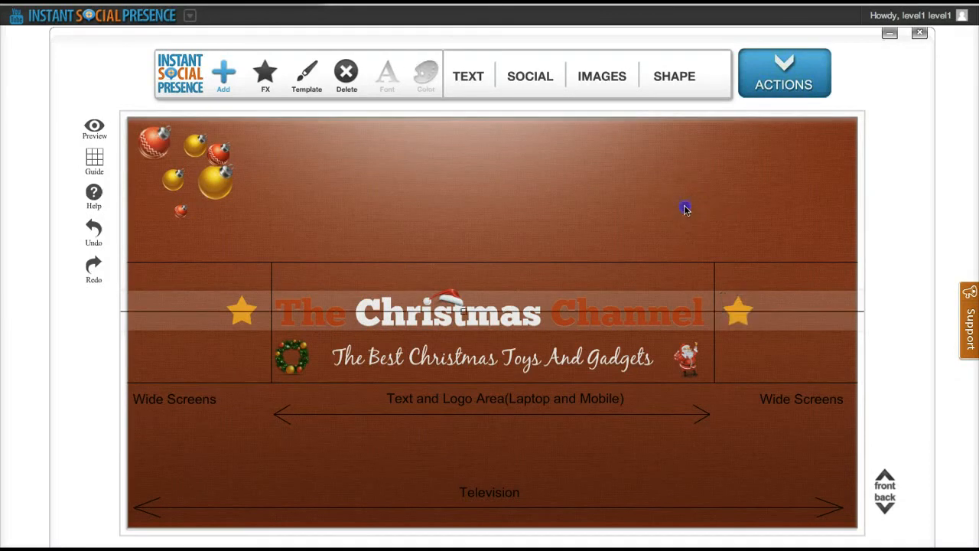
{"action": "left_click", "coordinate": [795, 349]}
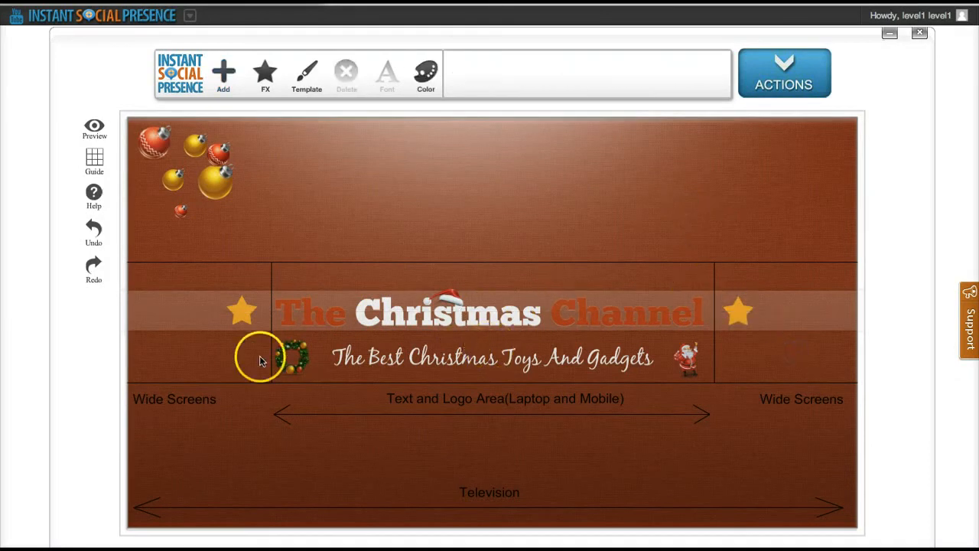
Add a white starburst shape, sized as a badge, overlapping the upper end of the word "Channel"
{"action": "left_click", "coordinate": [223, 71]}
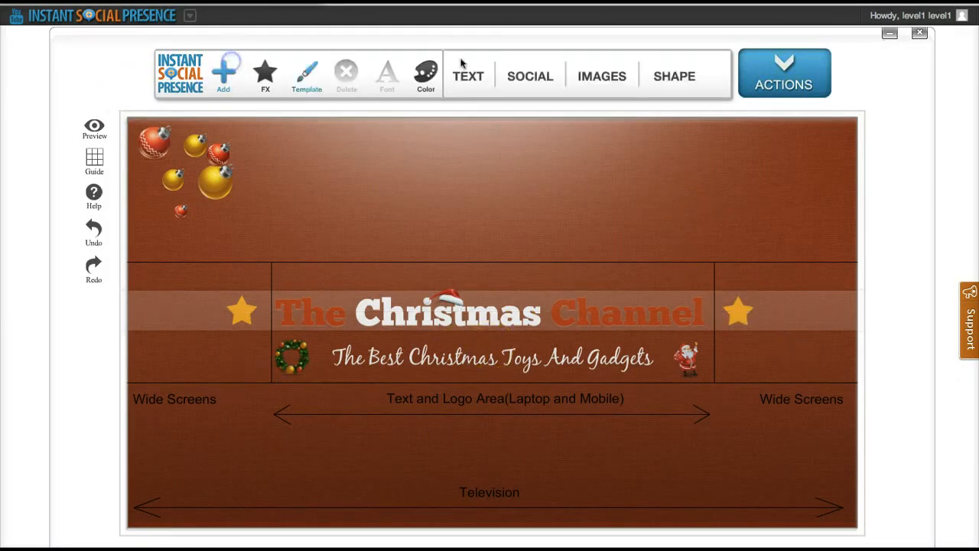
{"action": "left_click", "coordinate": [676, 77]}
{"action": "left_click", "coordinate": [580, 115]}
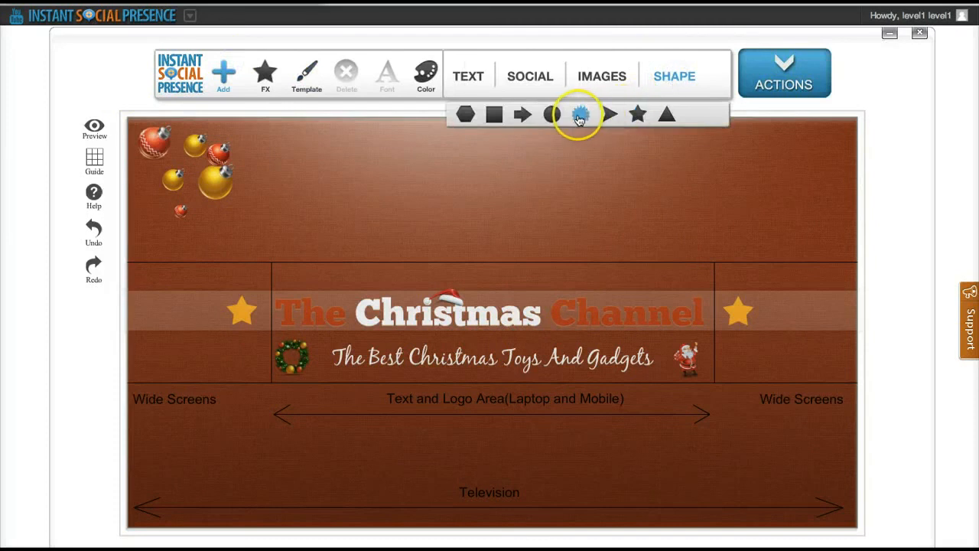
{"action": "left_click_drag", "start_coordinate": [142, 133], "coordinate": [605, 257]}
{"action": "left_click_drag", "start_coordinate": [546, 211], "coordinate": [683, 288]}
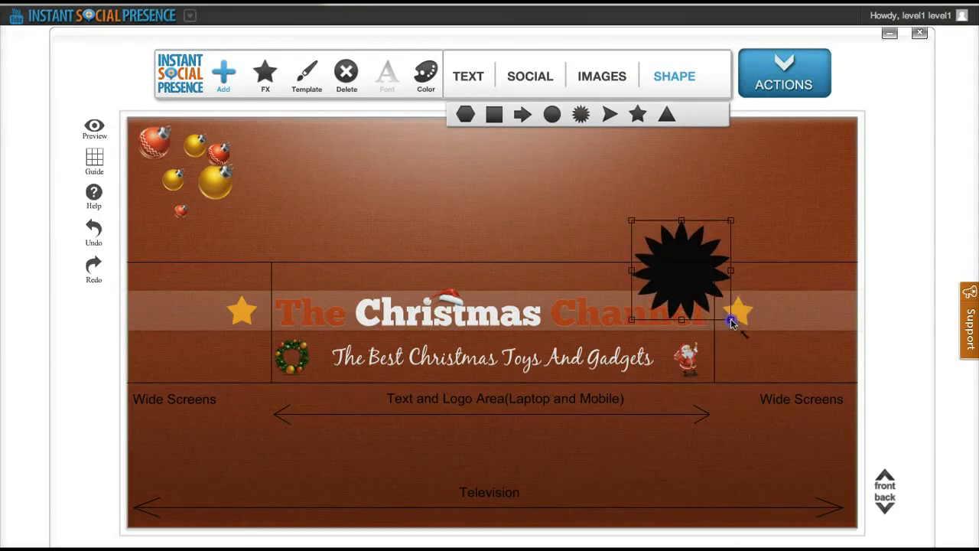
{"action": "left_click_drag", "start_coordinate": [731, 320], "coordinate": [720, 309]}
{"action": "left_click_drag", "start_coordinate": [680, 274], "coordinate": [683, 273]}
{"action": "left_click", "coordinate": [427, 88]}
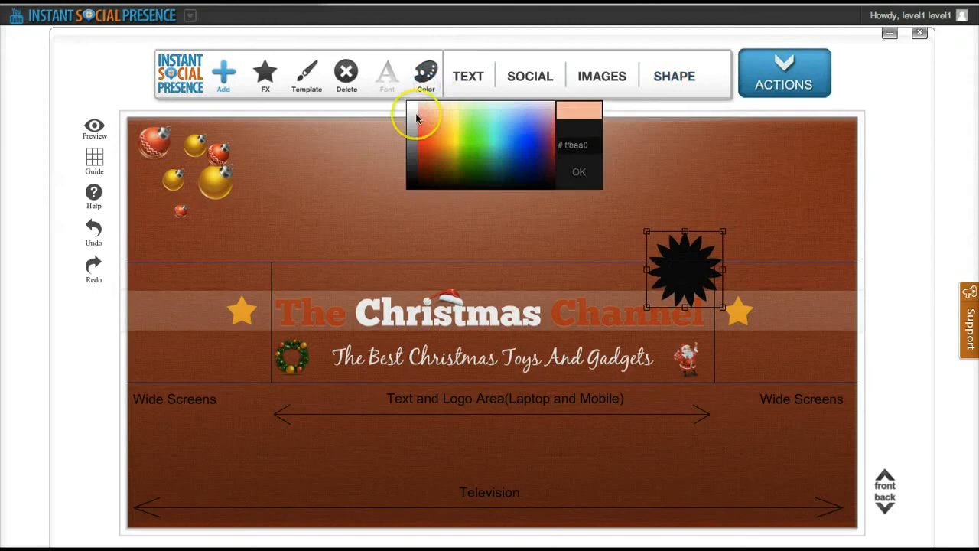
{"action": "left_click", "coordinate": [410, 106]}
Add a title text reading "*NEW*" above the banner's main title
{"action": "left_click", "coordinate": [468, 80]}
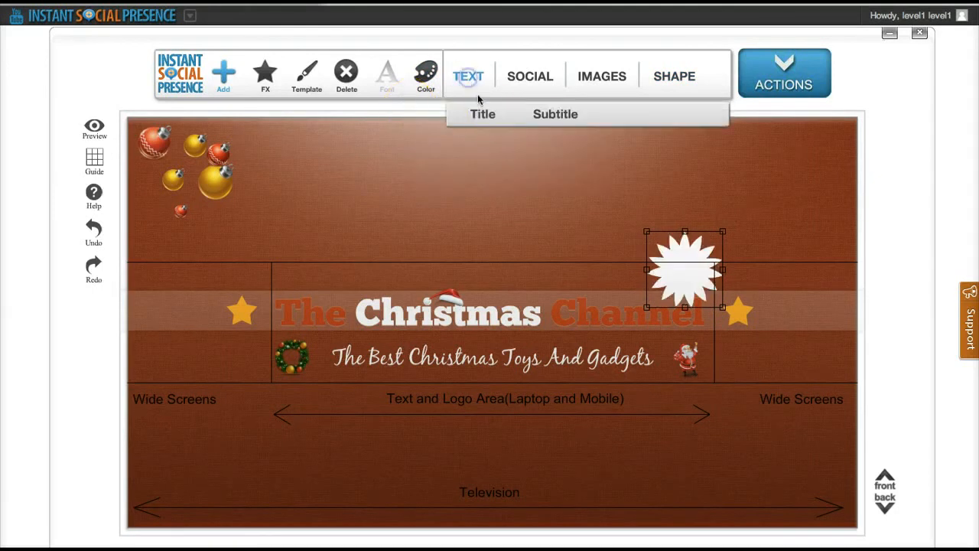
{"action": "left_click", "coordinate": [494, 115]}
{"action": "double_click", "coordinate": [575, 221]}
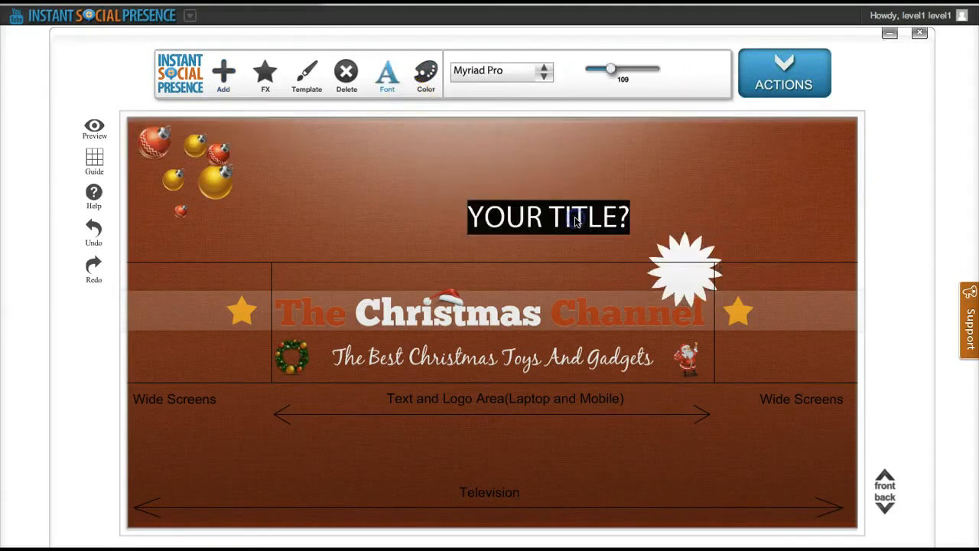
{"action": "type", "text": "N"}
{"action": "key", "text": "BackSpace"}
{"action": "type", "text": "*"}
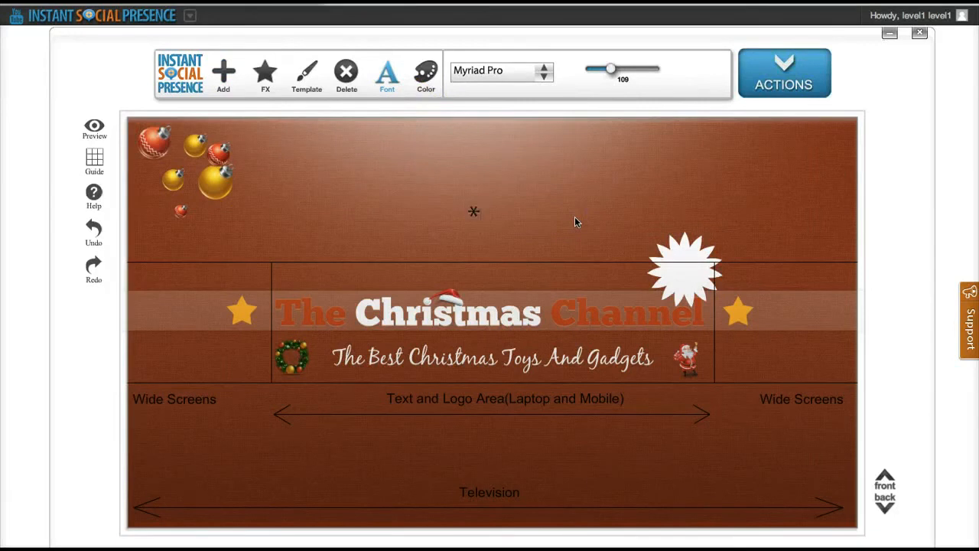
{"action": "type", "text": "NEW*"}
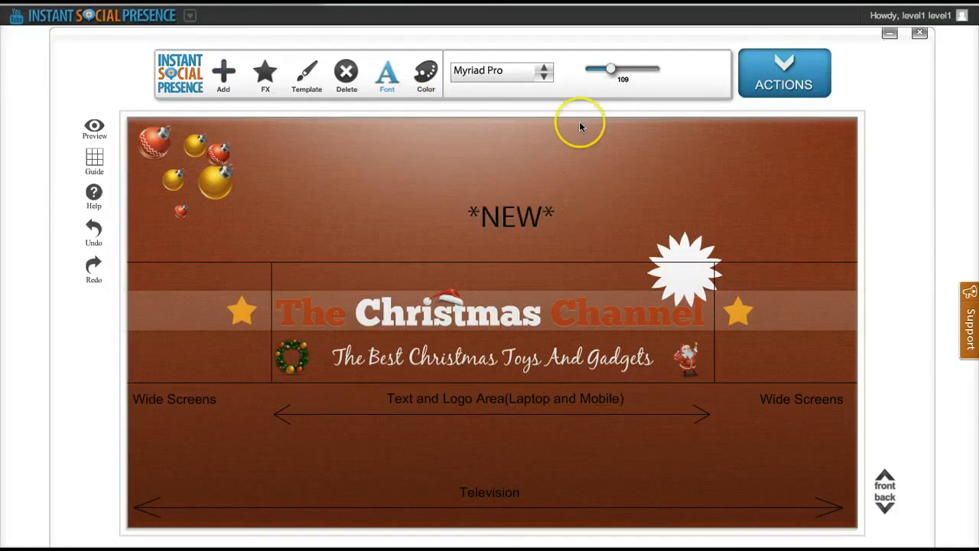
{"action": "left_click", "coordinate": [524, 187]}
Set the "*NEW*" text in Impact, then shrink and centre it on the white starburst
{"action": "left_click", "coordinate": [523, 203]}
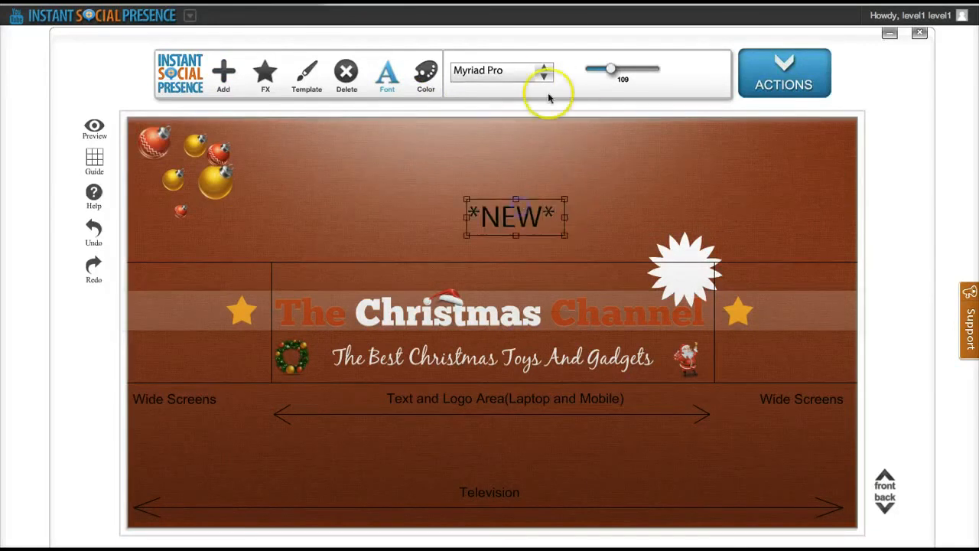
{"action": "left_click", "coordinate": [542, 71]}
{"action": "scroll", "coordinate": [529, 112], "scroll_direction": "down", "scroll_amount": 1}
{"action": "scroll", "coordinate": [529, 113], "scroll_direction": "down", "scroll_amount": 4}
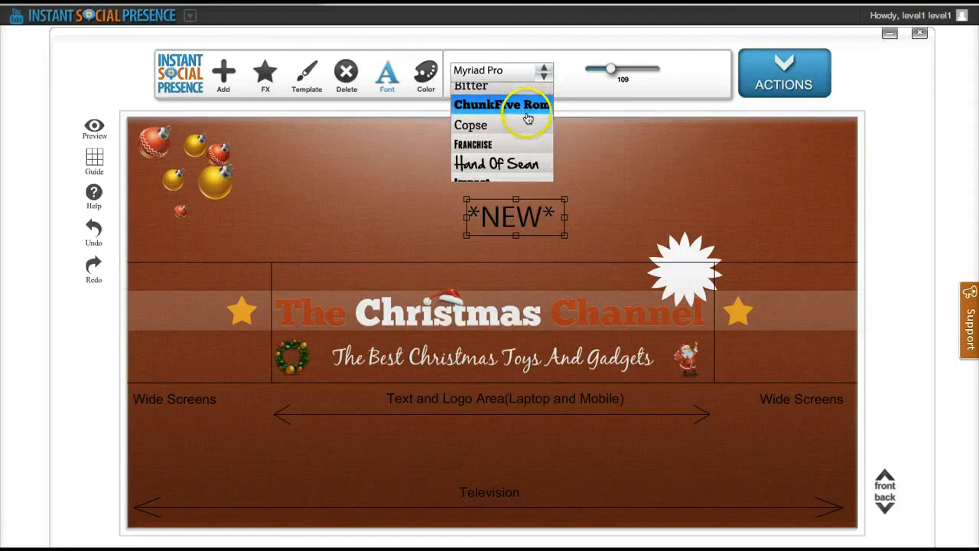
{"action": "left_click", "coordinate": [520, 137]}
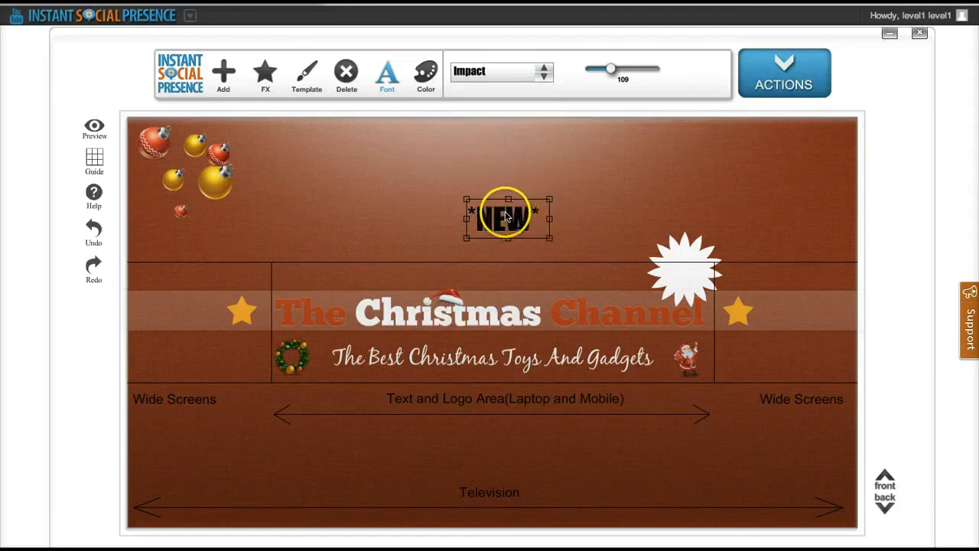
{"action": "left_click_drag", "start_coordinate": [503, 210], "coordinate": [720, 257]}
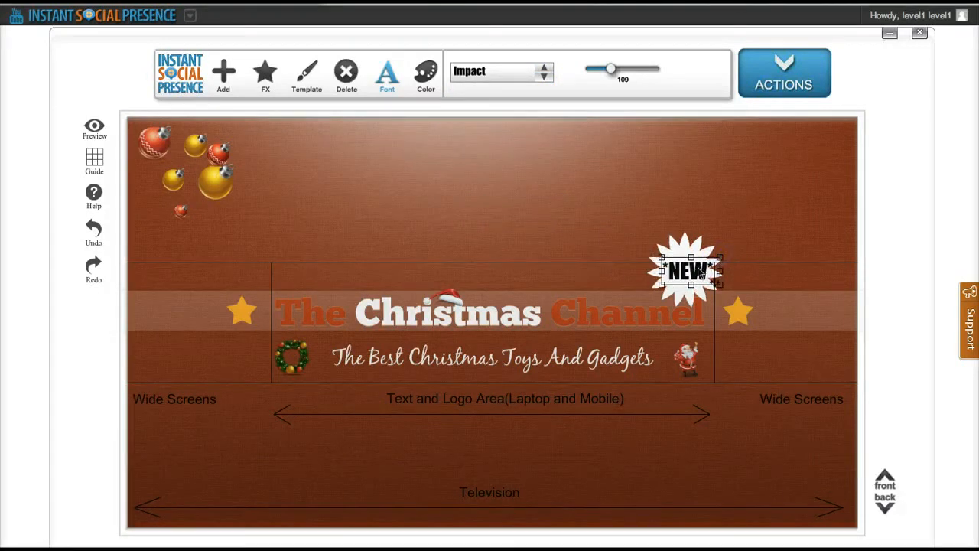
{"action": "left_click", "coordinate": [718, 211]}
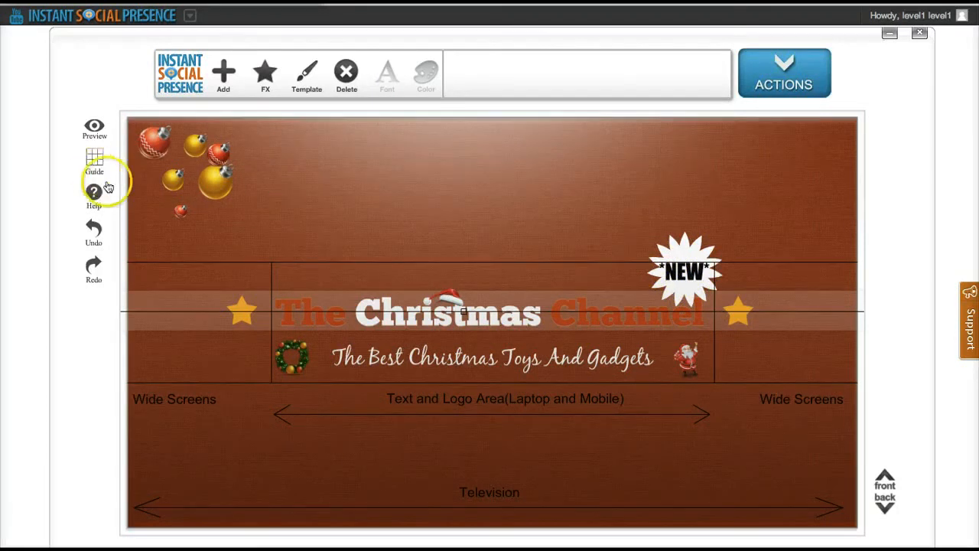
Clear the selection and hide the layout guide to check the banner with its stars and badge
{"action": "left_click", "coordinate": [175, 325]}
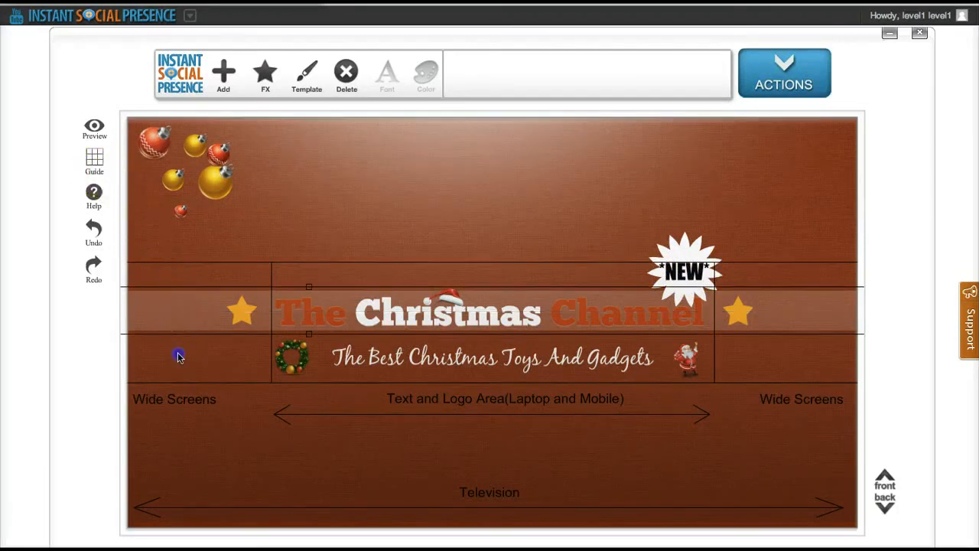
{"action": "left_click", "coordinate": [179, 351]}
{"action": "left_click", "coordinate": [92, 161]}
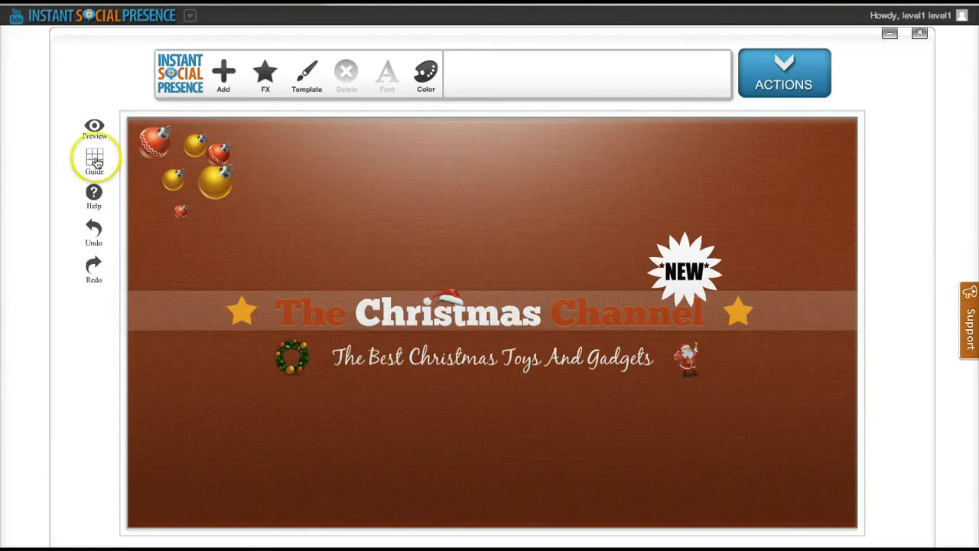
Add a Pinterest social badge and move it onto the band near the banner's left edge
{"action": "left_click", "coordinate": [234, 77]}
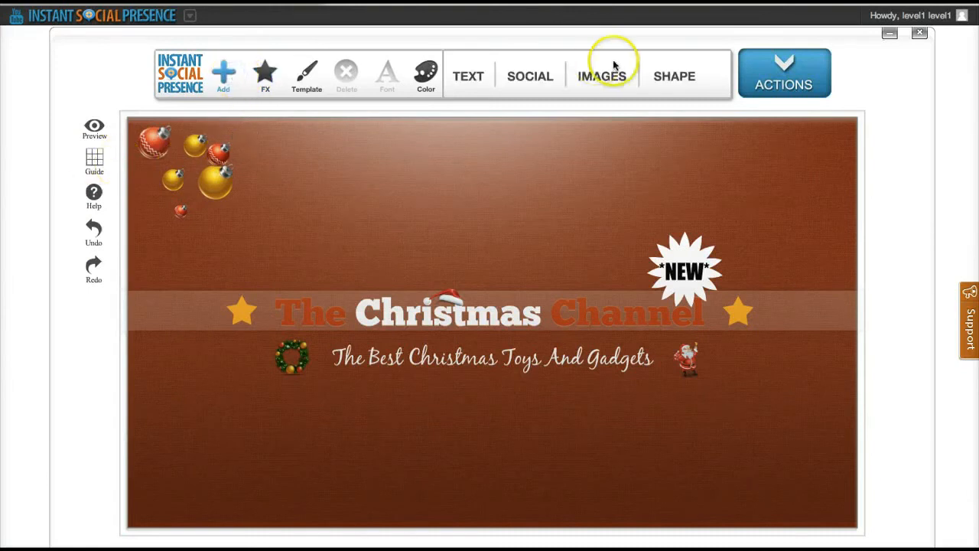
{"action": "left_click", "coordinate": [520, 79]}
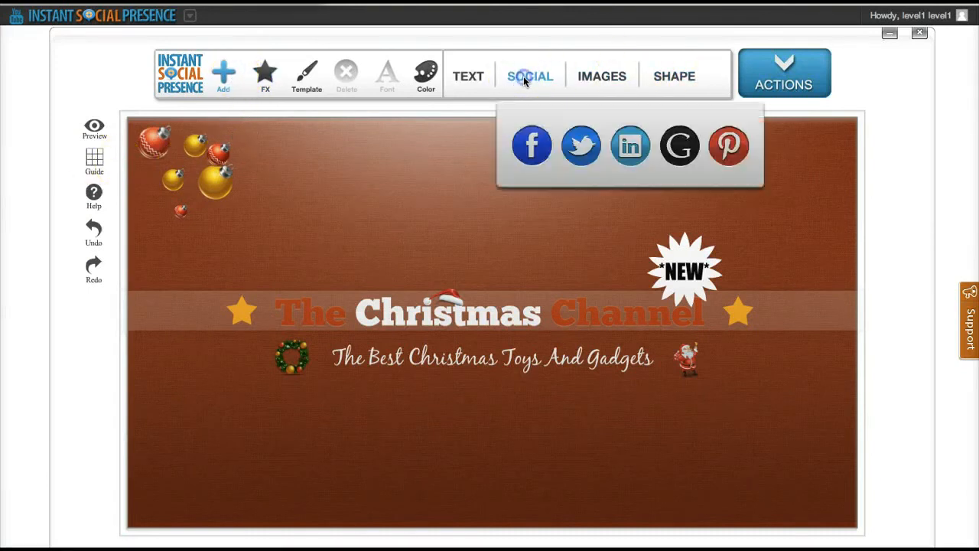
{"action": "left_click", "coordinate": [734, 157]}
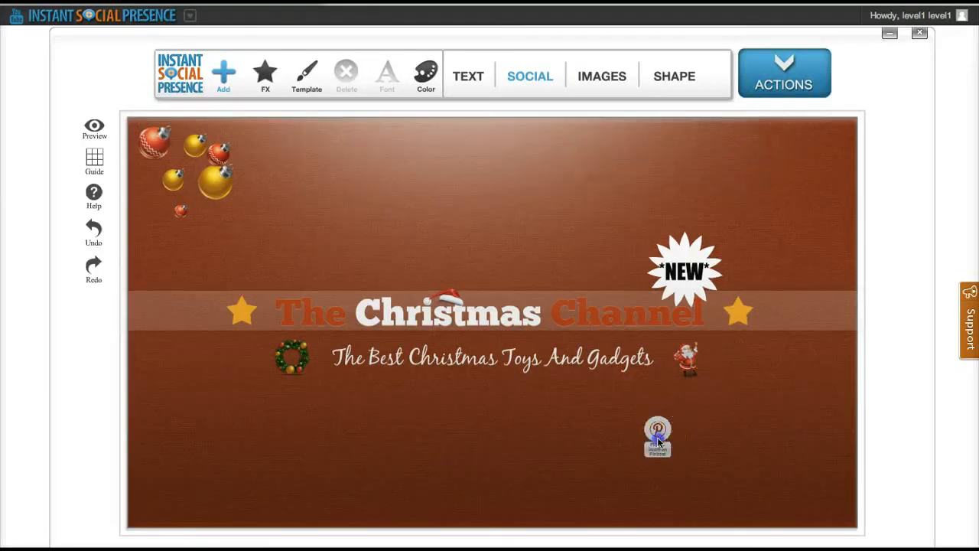
{"action": "left_click_drag", "start_coordinate": [657, 430], "coordinate": [165, 313]}
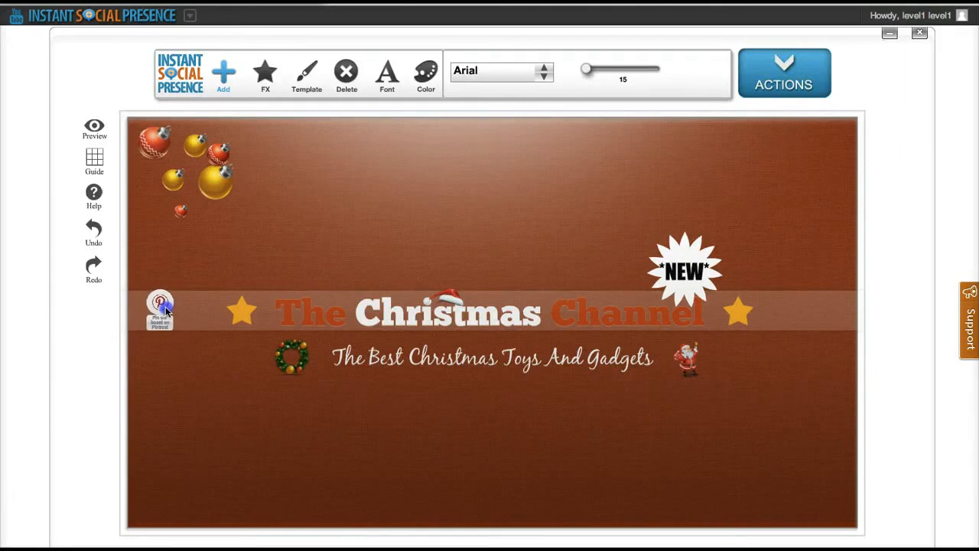
Show the layout guide and shift the Pinterest badge slightly towards the left star within the wide-screen area
{"action": "left_click", "coordinate": [110, 165]}
{"action": "left_click", "coordinate": [475, 362]}
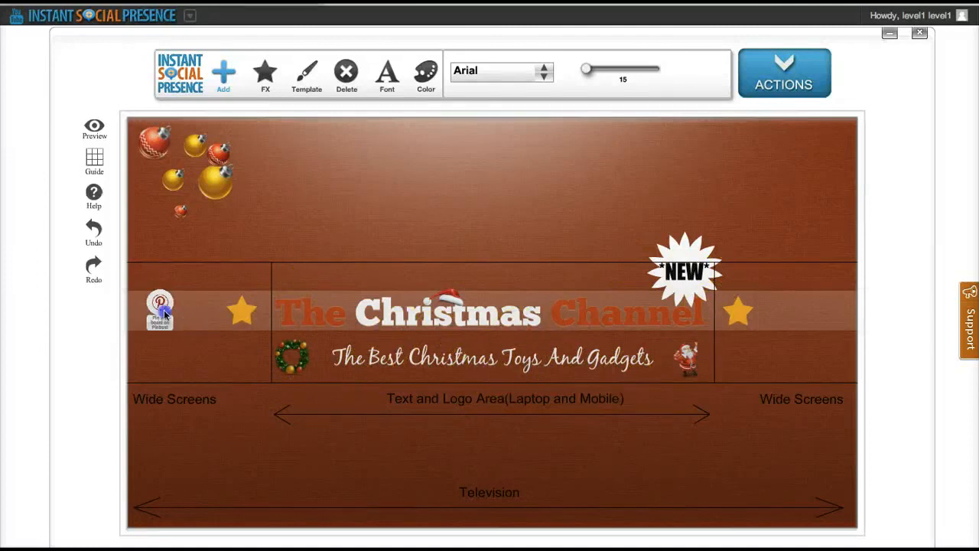
{"action": "left_click_drag", "start_coordinate": [160, 312], "coordinate": [180, 314]}
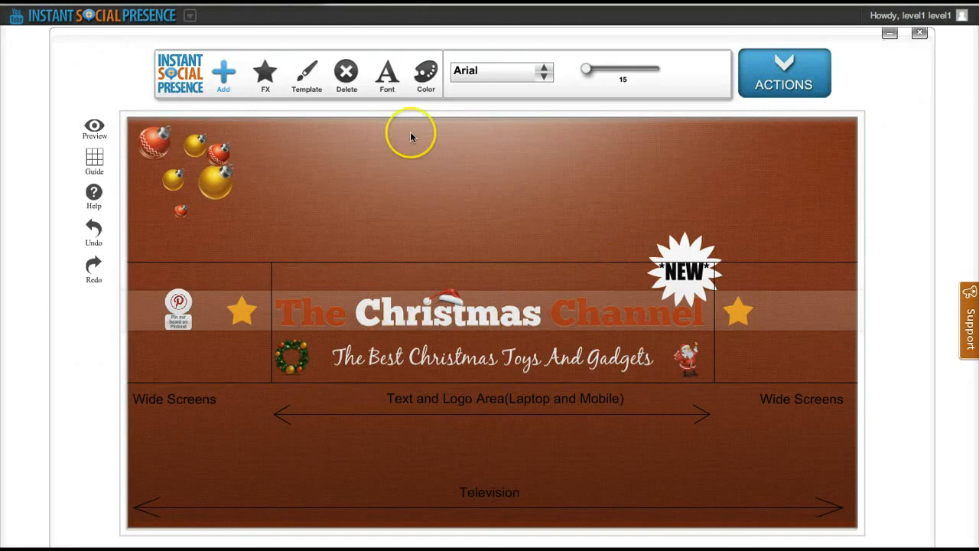
Add a Google Plus badge with a custom caption on the band, between the right star and the banner's right edge
{"action": "left_click", "coordinate": [224, 72]}
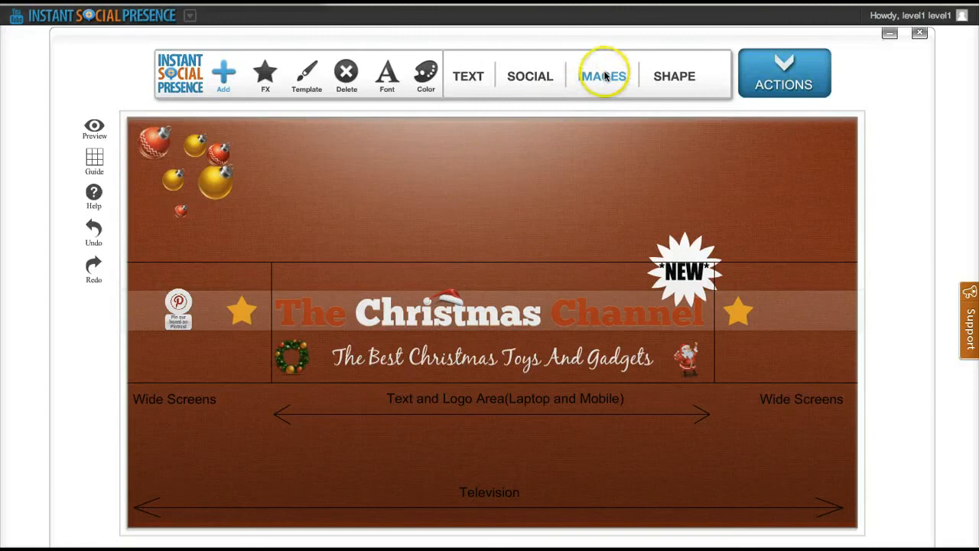
{"action": "left_click", "coordinate": [530, 78]}
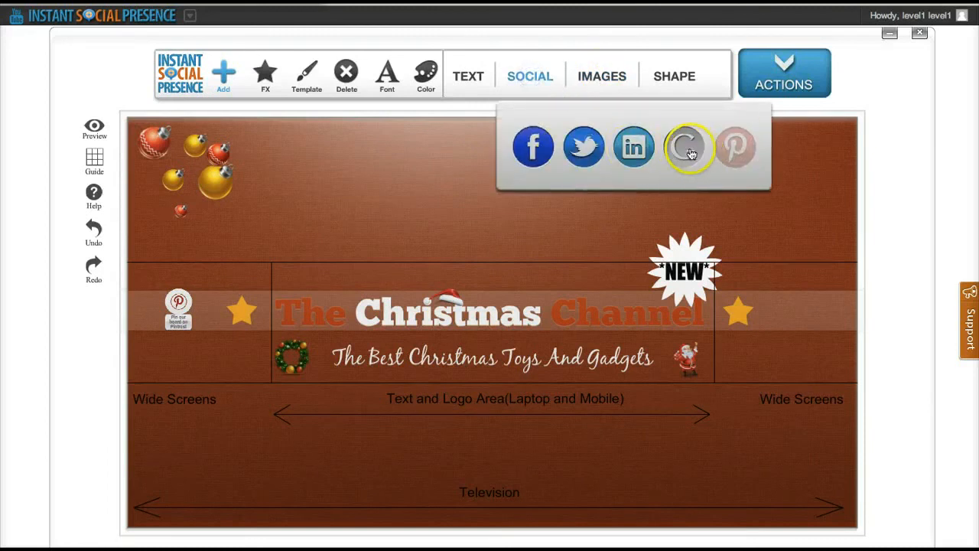
{"action": "left_click", "coordinate": [681, 155]}
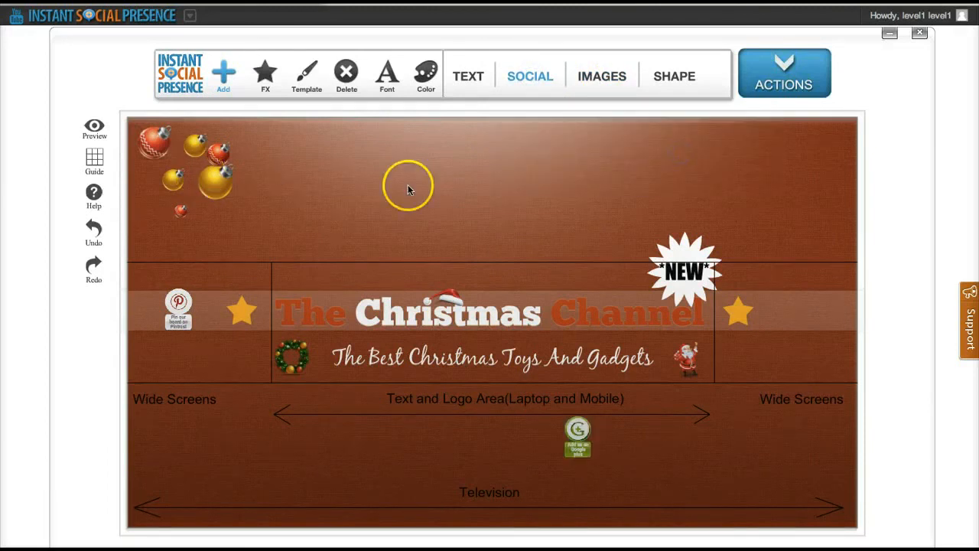
{"action": "left_click", "coordinate": [567, 438]}
{"action": "left_click_drag", "start_coordinate": [579, 432], "coordinate": [811, 308]}
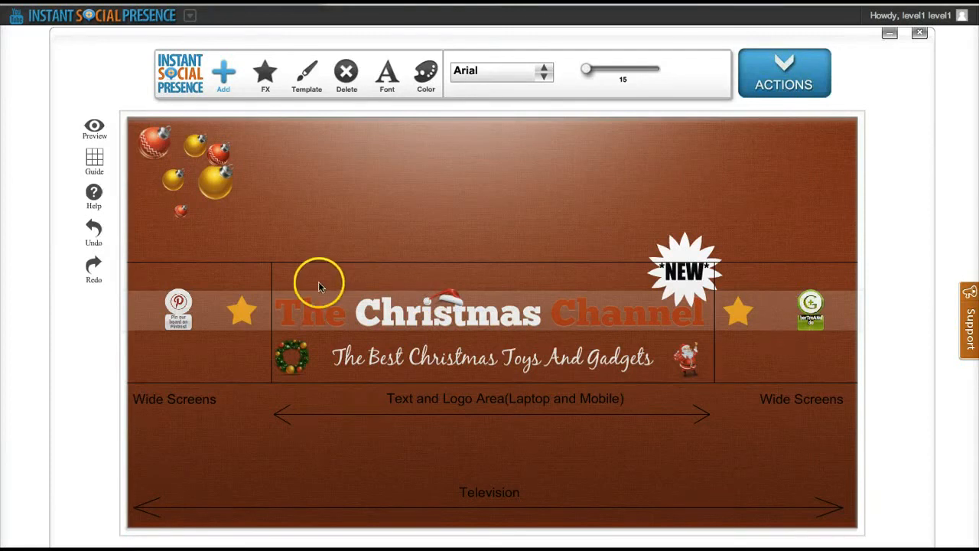
Shift the Pinterest badge slightly towards the left star and replace both social badges' captions with the account's user name
{"action": "left_click", "coordinate": [170, 323]}
{"action": "key", "text": "Right"}
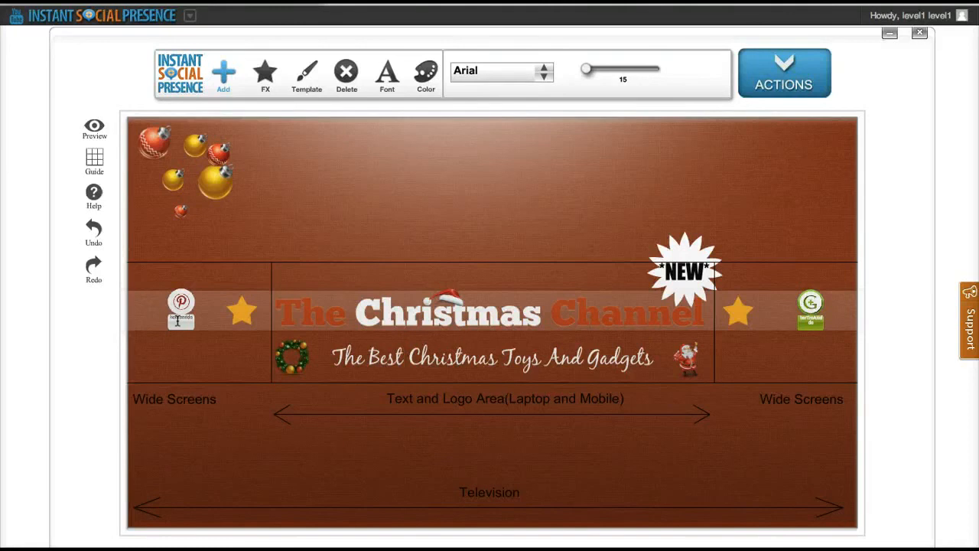
{"action": "left_click", "coordinate": [812, 321]}
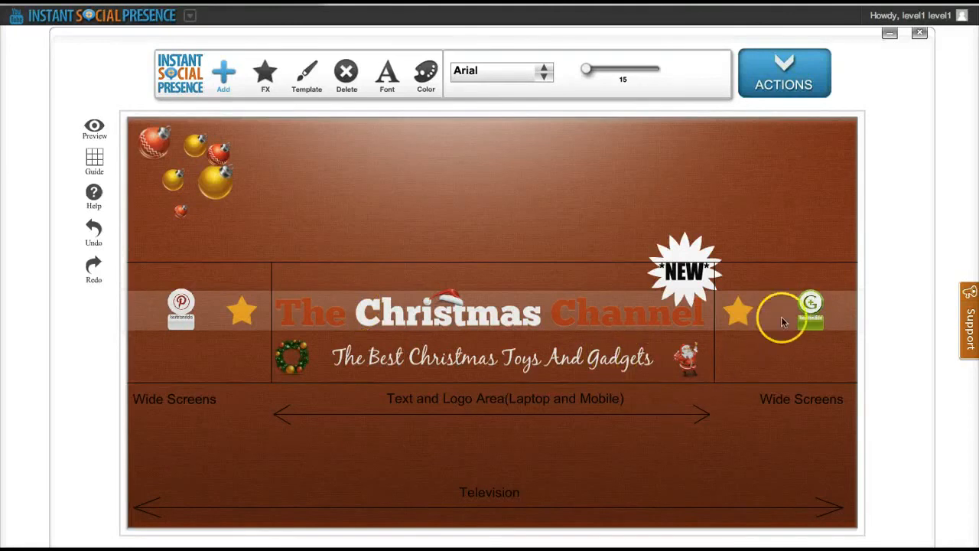
Try the available social badge styles and apply the tall card style with the square icon frame
{"action": "left_click", "coordinate": [264, 73]}
{"action": "left_click", "coordinate": [605, 76]}
{"action": "left_click", "coordinate": [656, 141]}
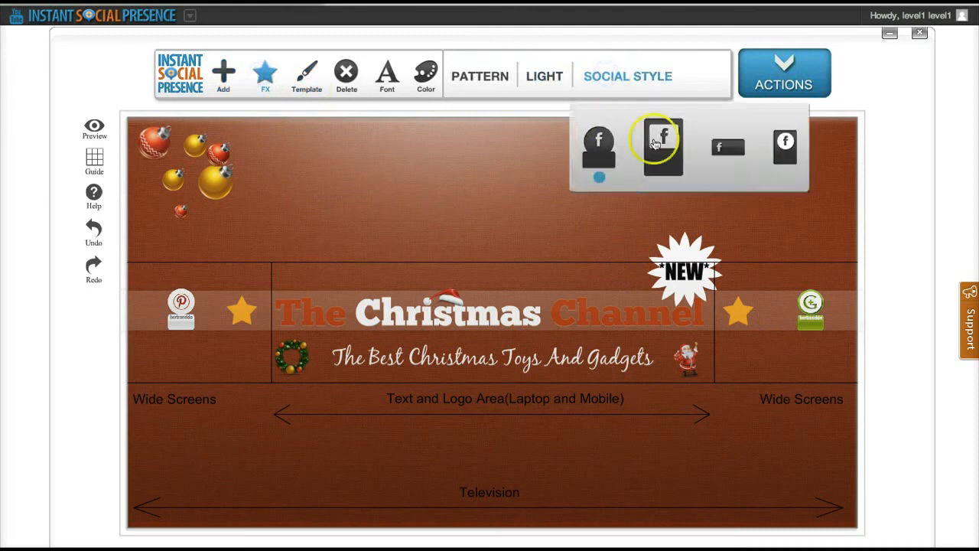
{"action": "left_click", "coordinate": [721, 150]}
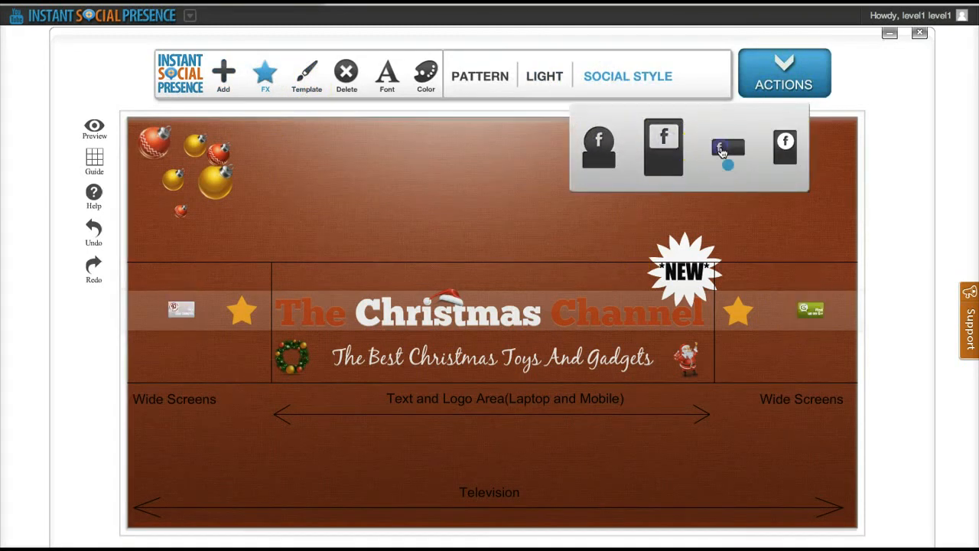
{"action": "left_click", "coordinate": [677, 144]}
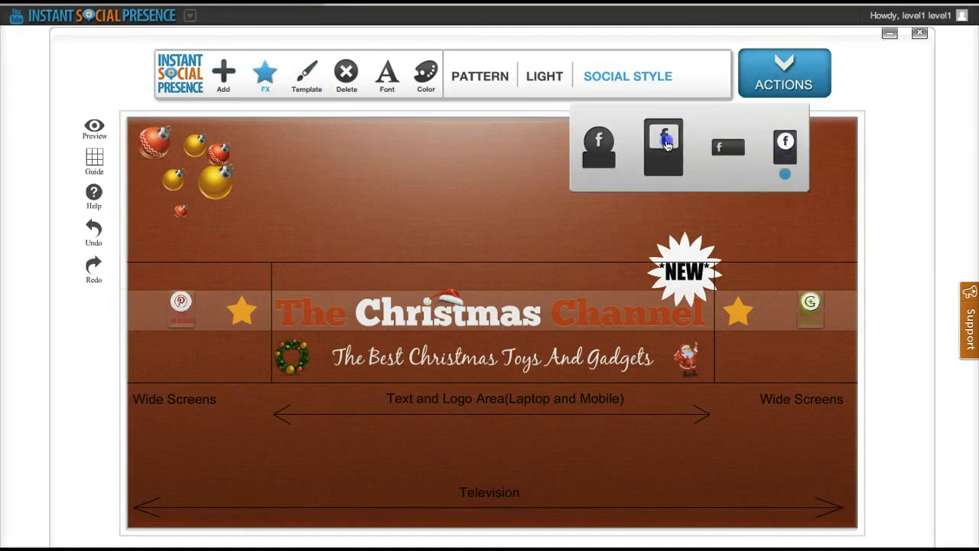
{"action": "left_click", "coordinate": [784, 141]}
{"action": "left_click", "coordinate": [181, 314]}
{"action": "left_click", "coordinate": [190, 304]}
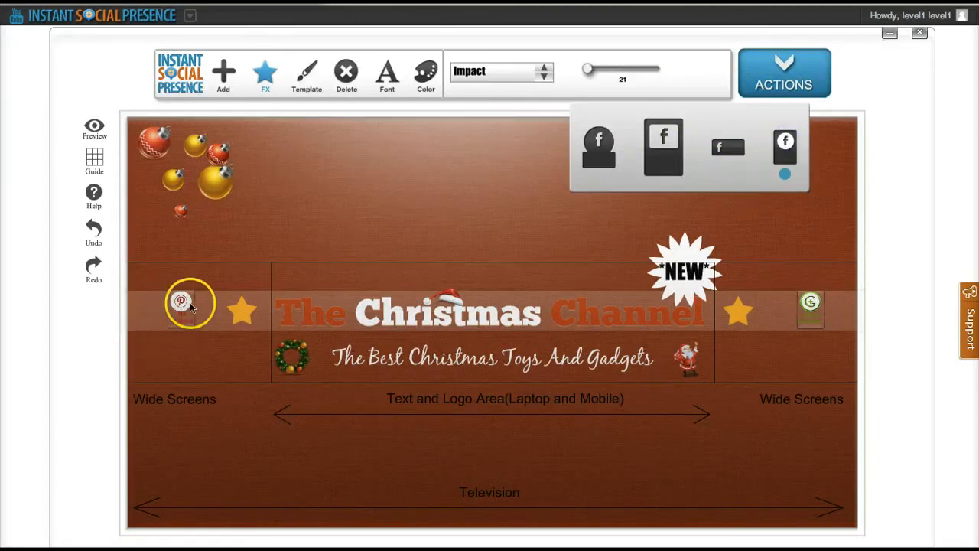
{"action": "left_click", "coordinate": [664, 141]}
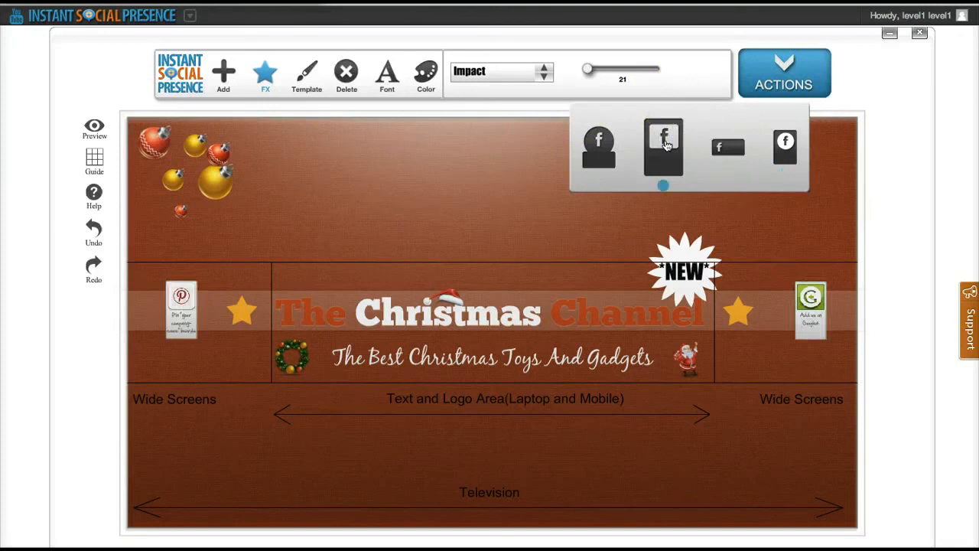
Replace the default captions on the Pinterest and Google Plus cards with the account's user name
{"action": "double_click", "coordinate": [180, 320]}
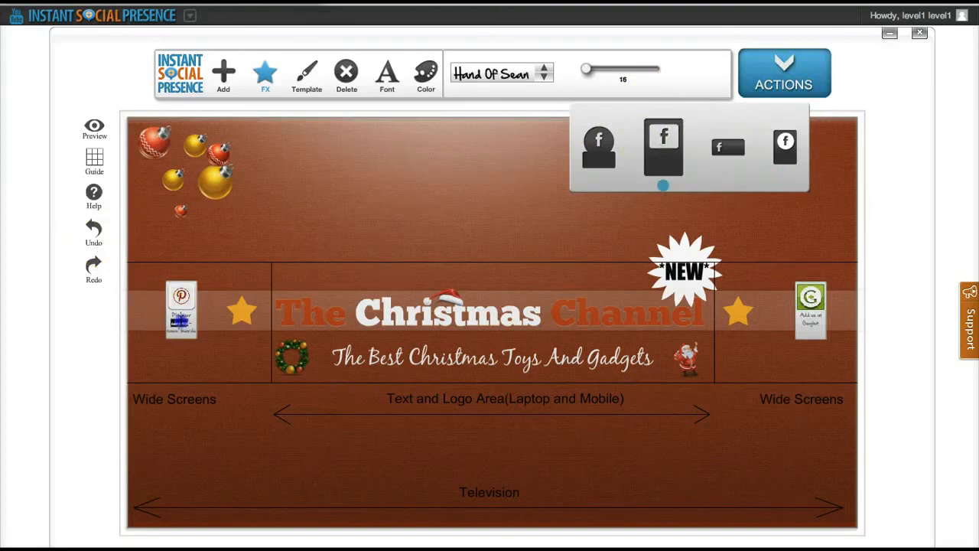
{"action": "key", "text": "BackSpace"}
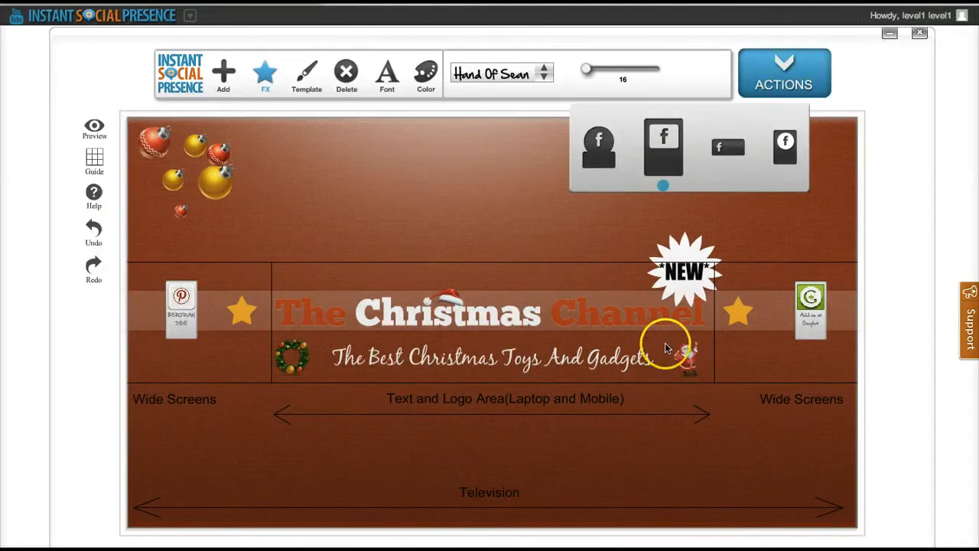
{"action": "double_click", "coordinate": [809, 319]}
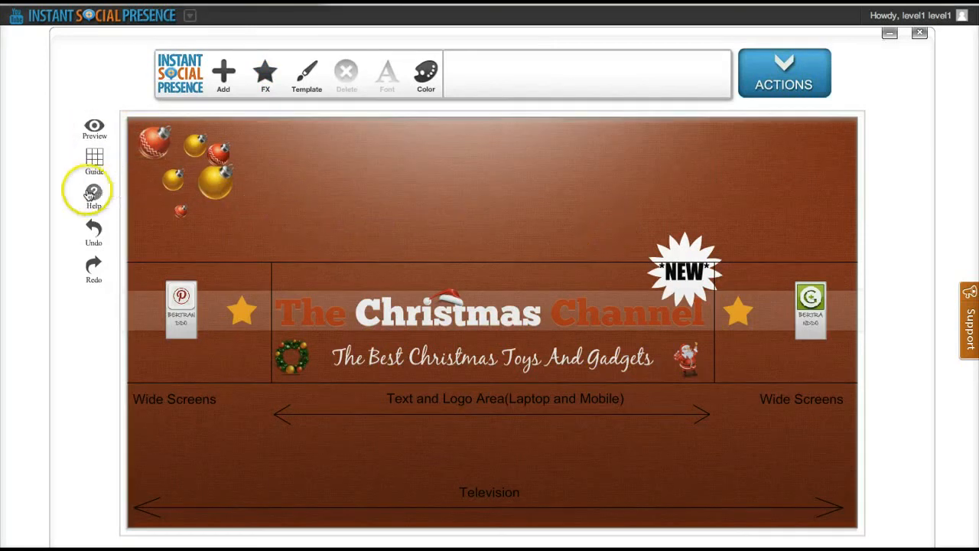
Hide the layout guide, preview the banner at real size and close the preview
{"action": "left_click", "coordinate": [94, 159]}
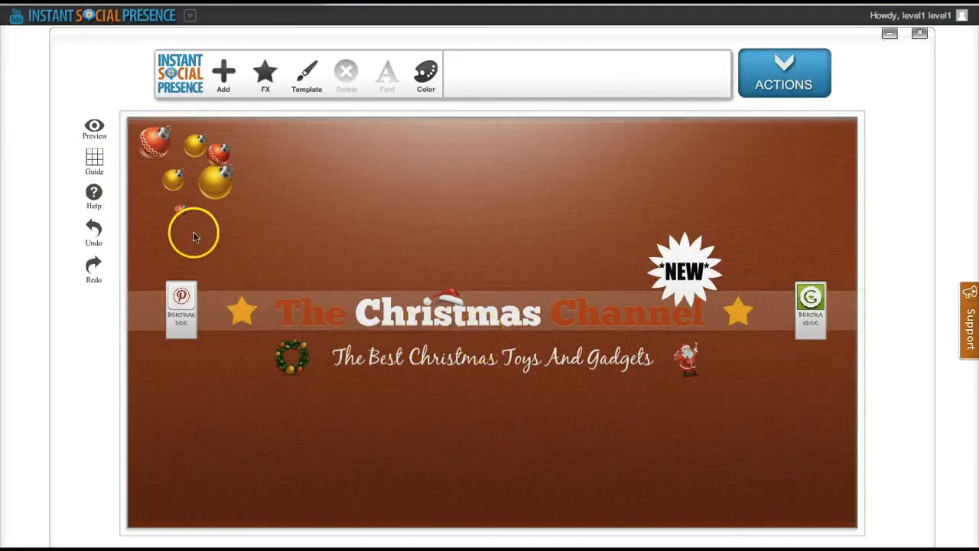
{"action": "left_click", "coordinate": [95, 130]}
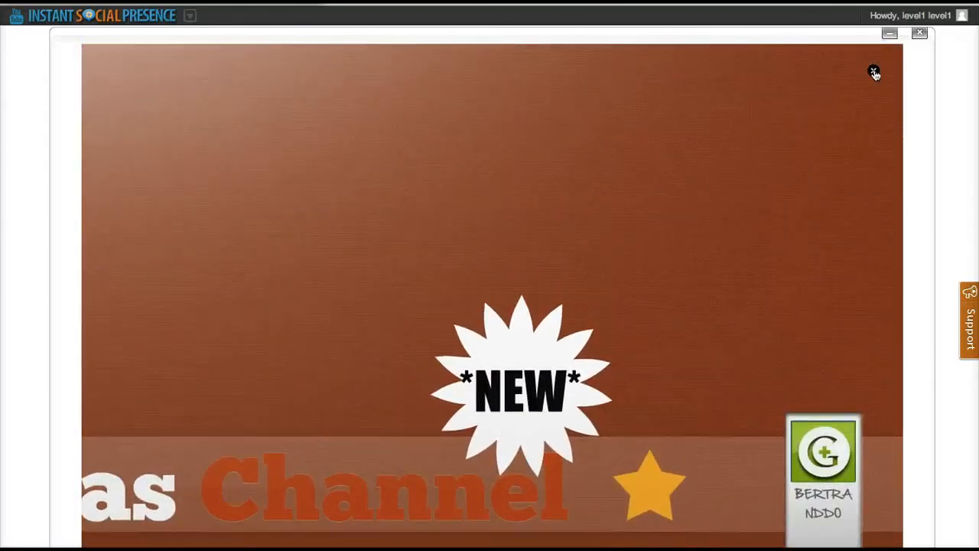
{"action": "left_click", "coordinate": [874, 72]}
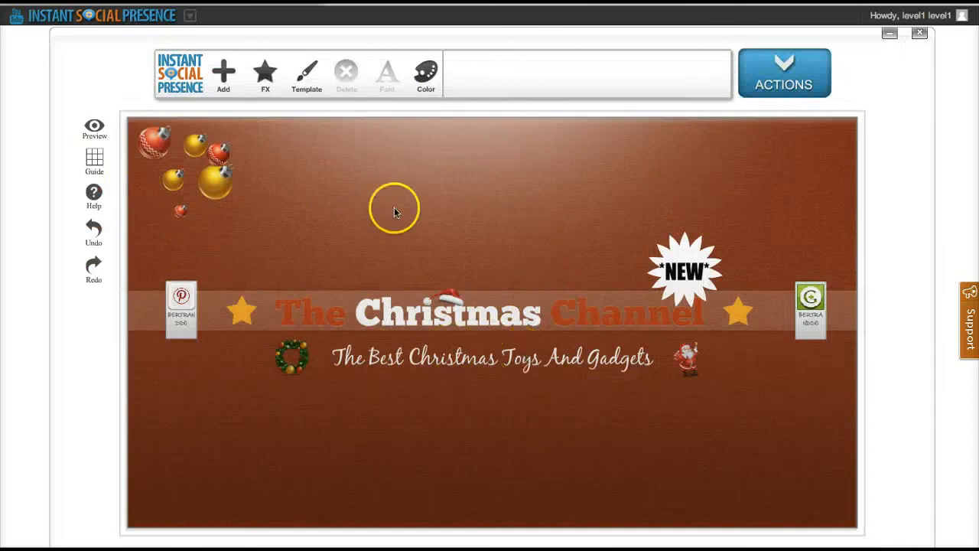
Save the banner design under the file name christmaschannel
{"action": "left_click", "coordinate": [766, 86]}
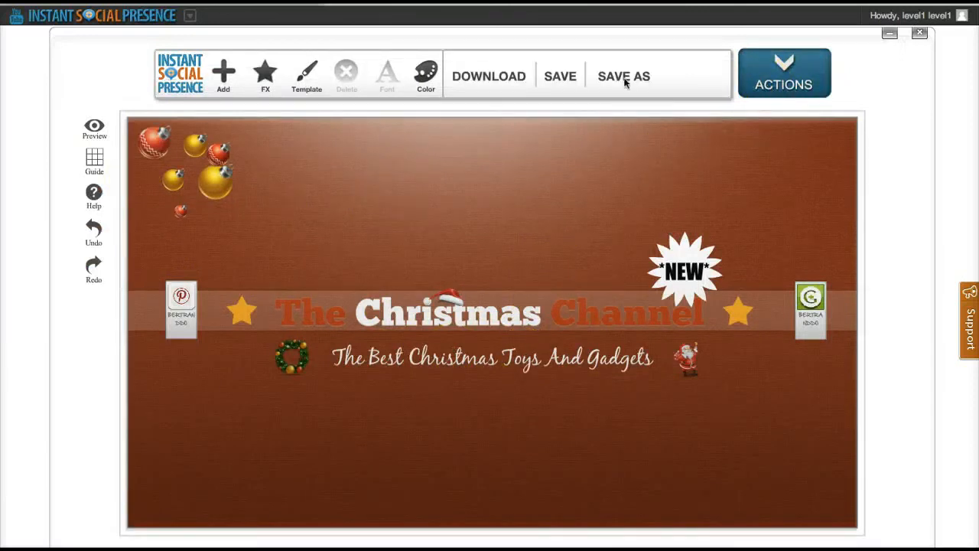
{"action": "left_click", "coordinate": [559, 77]}
{"action": "left_click", "coordinate": [532, 121]}
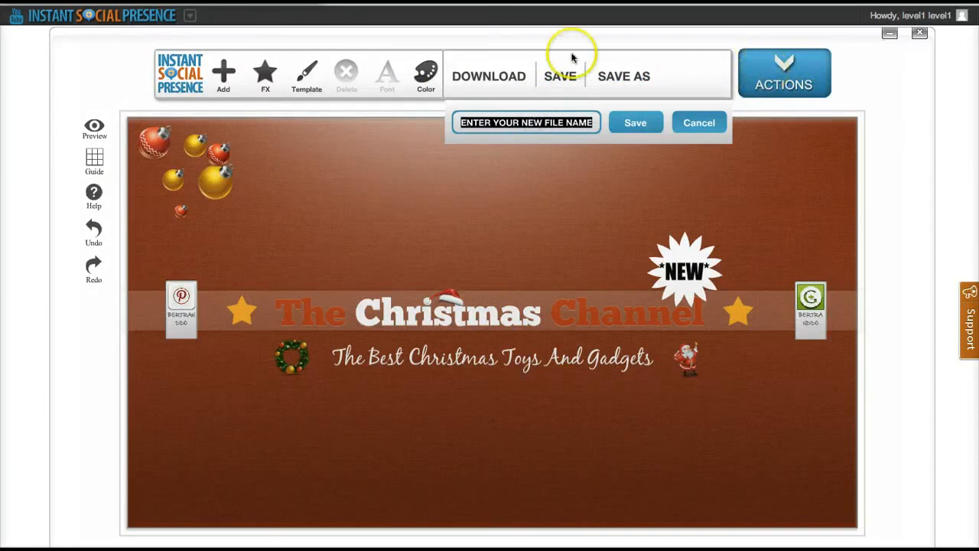
{"action": "type", "text": "christmaschannel"}
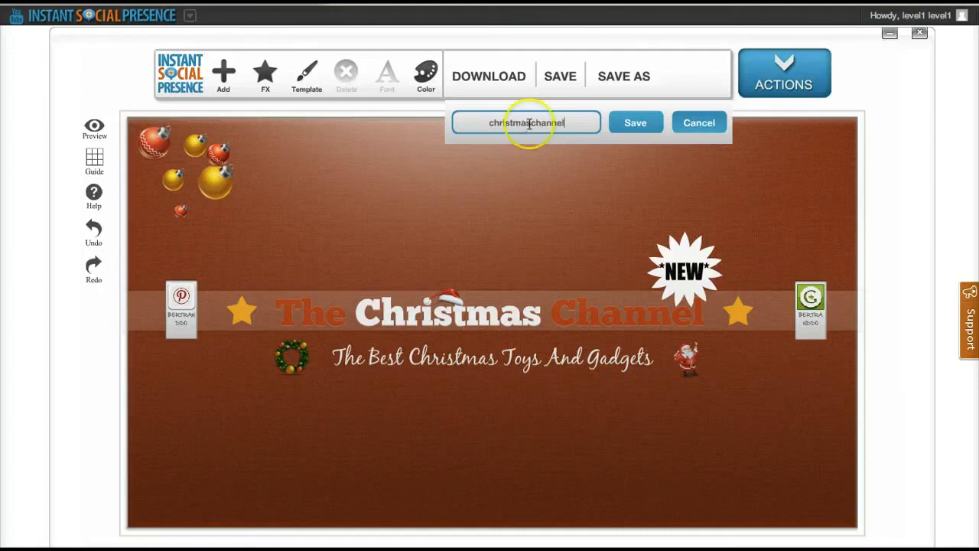
{"action": "left_click", "coordinate": [635, 124]}
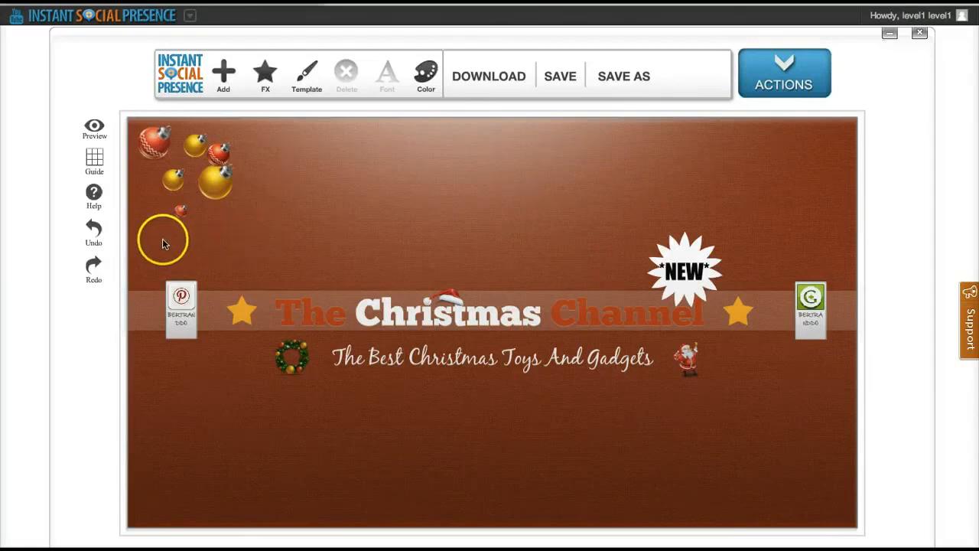
Show the editor's help overlay to review the tool explanations and dismiss it
{"action": "left_click", "coordinate": [94, 196]}
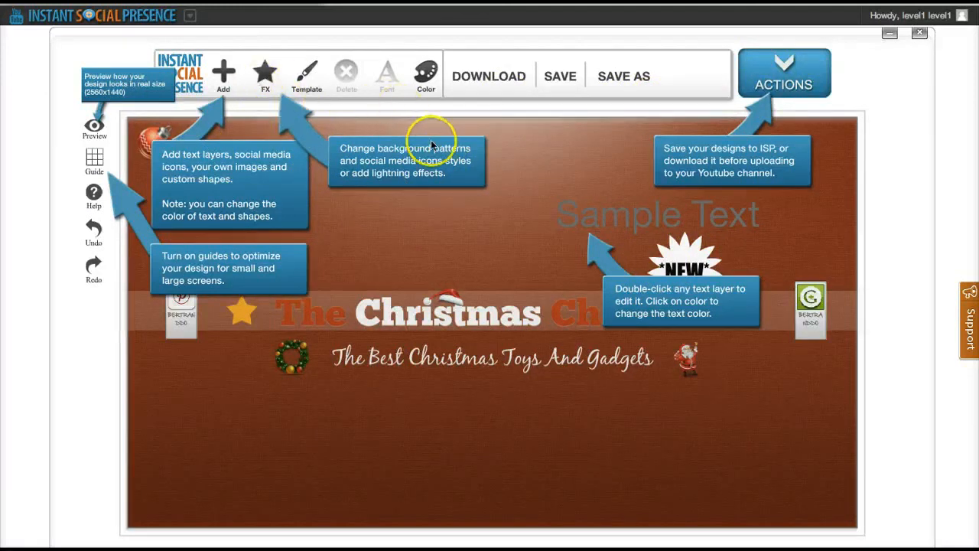
{"action": "left_click", "coordinate": [267, 413]}
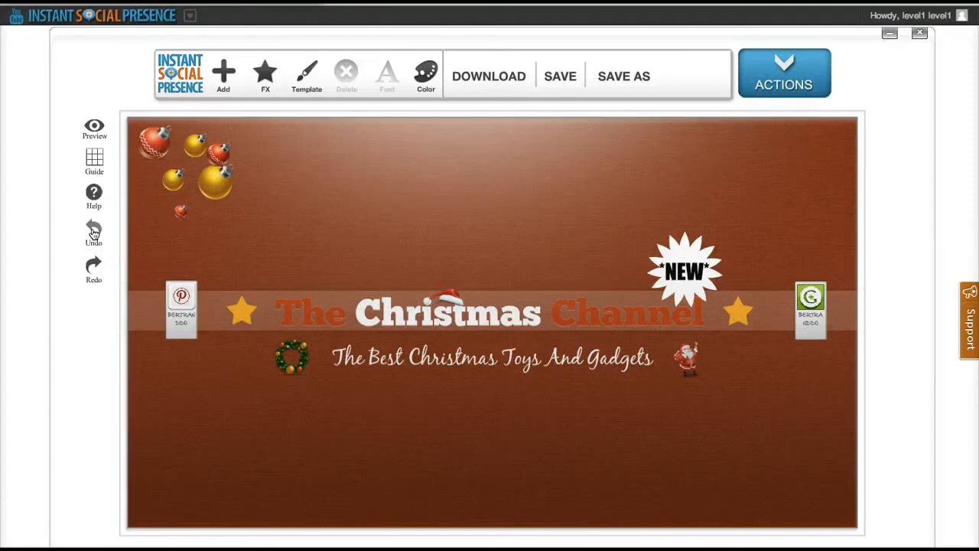
Undo the edits one by one, back past the badges, stars, subtitle, band and background effects to the ornament placement
{"action": "left_click", "coordinate": [93, 233]}
{"action": "left_click", "coordinate": [94, 234]}
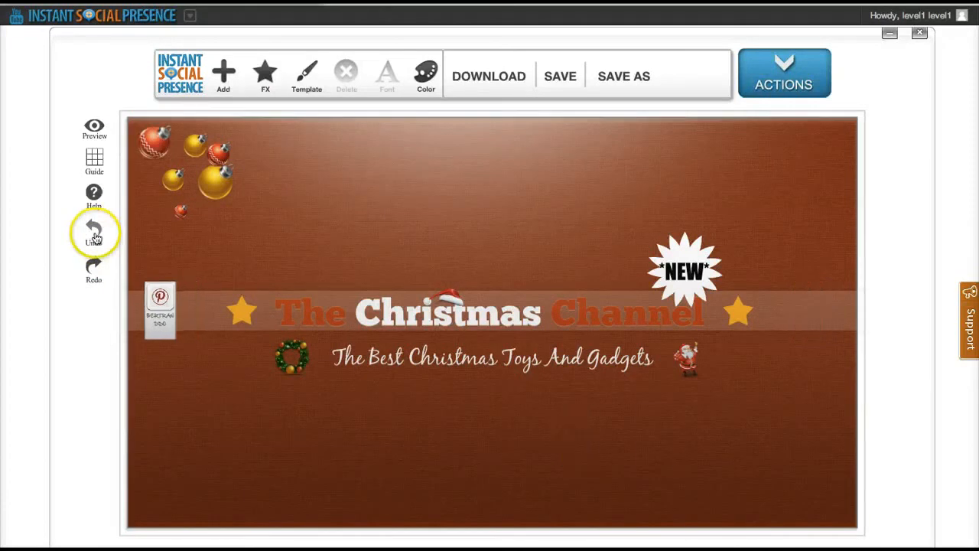
{"action": "left_click", "coordinate": [94, 236]}
{"action": "left_click", "coordinate": [94, 236]}
{"action": "left_click", "coordinate": [94, 236]}
{"action": "left_click", "coordinate": [94, 235]}
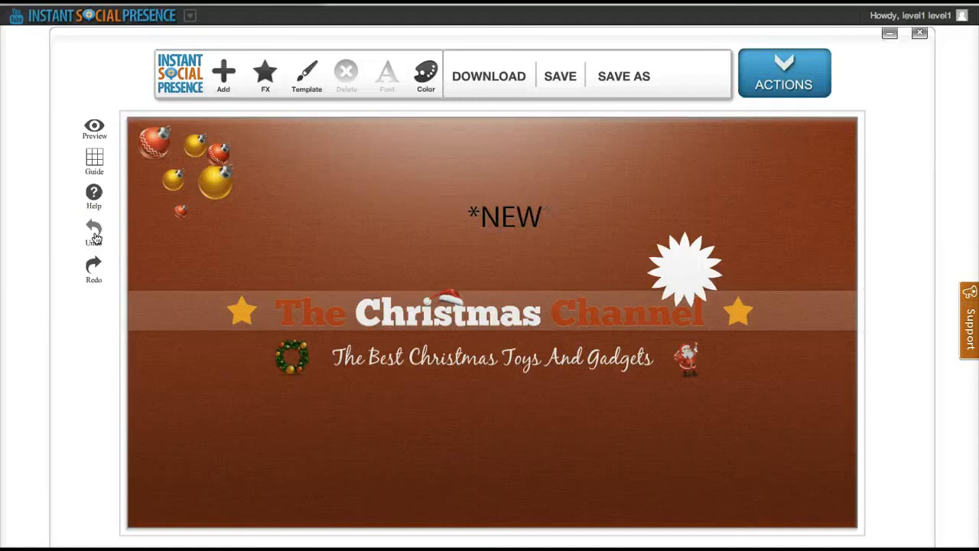
{"action": "left_click", "coordinate": [95, 236]}
{"action": "left_click", "coordinate": [94, 235]}
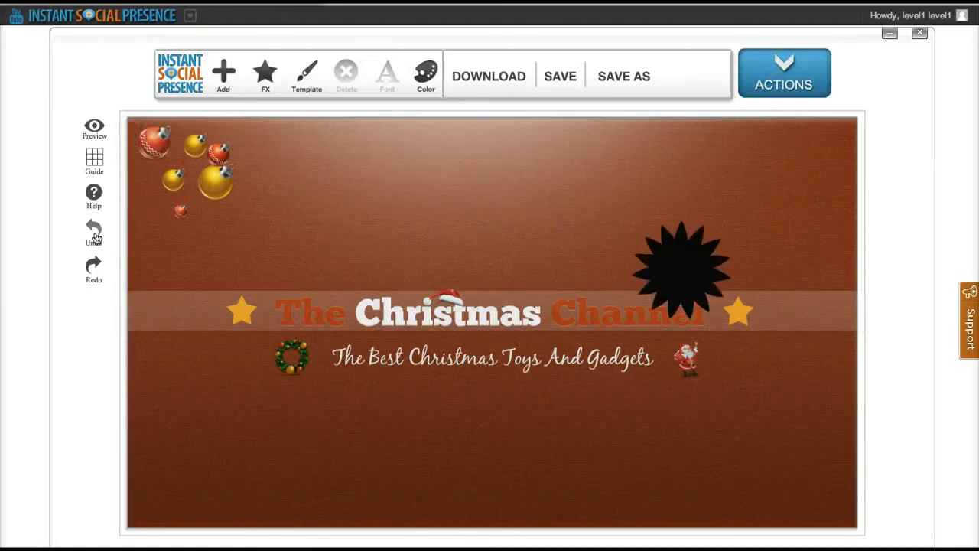
{"action": "left_click", "coordinate": [94, 235]}
{"action": "left_click", "coordinate": [94, 235]}
{"action": "left_click", "coordinate": [94, 236]}
{"action": "left_click", "coordinate": [94, 235]}
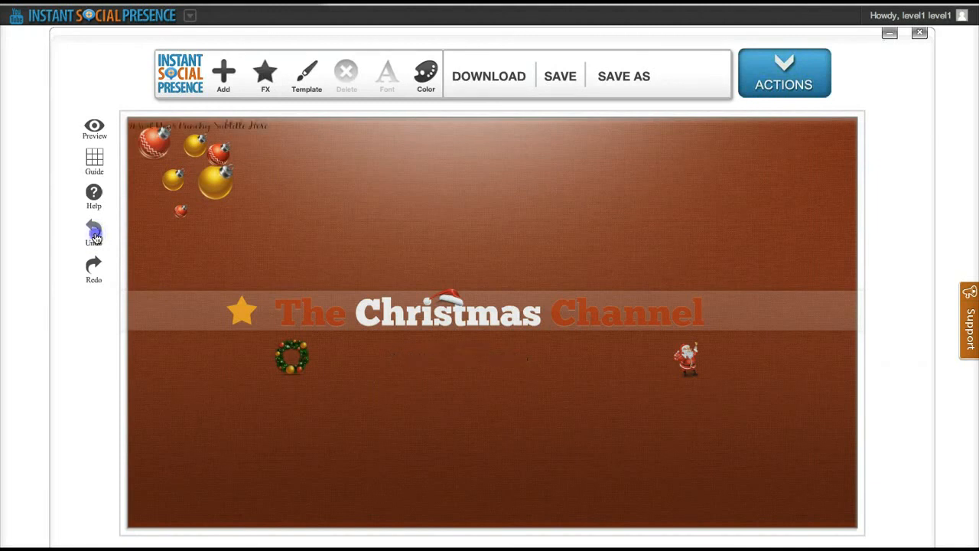
{"action": "left_click", "coordinate": [94, 235]}
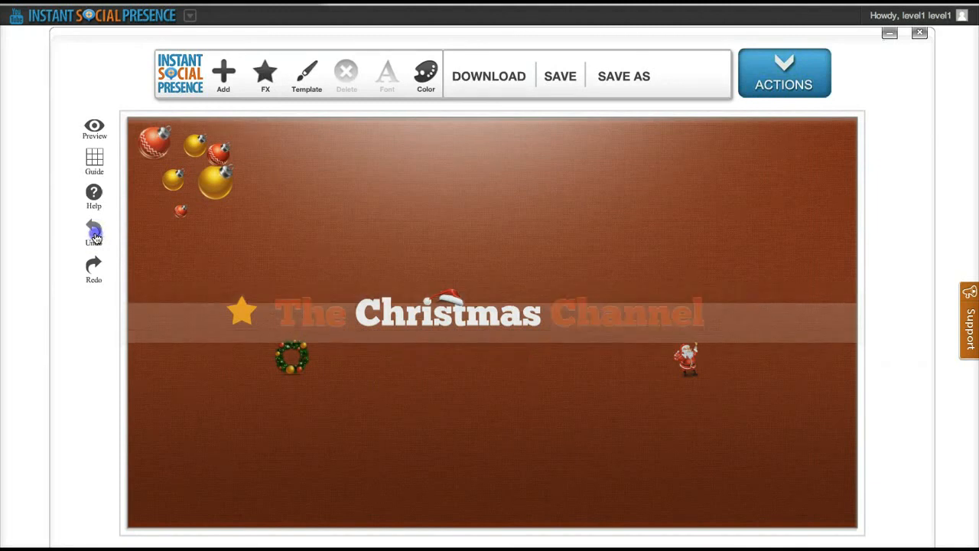
{"action": "left_click", "coordinate": [94, 236]}
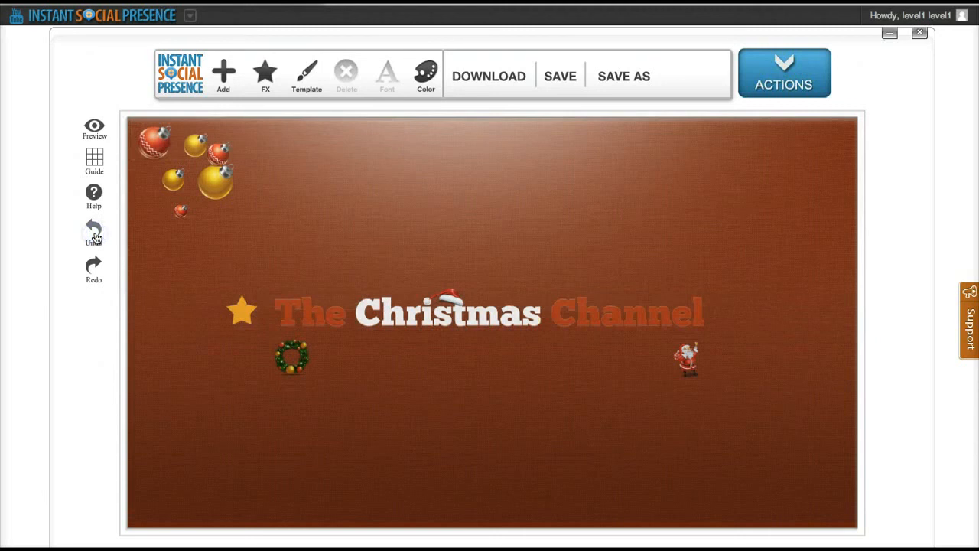
{"action": "left_click", "coordinate": [94, 235]}
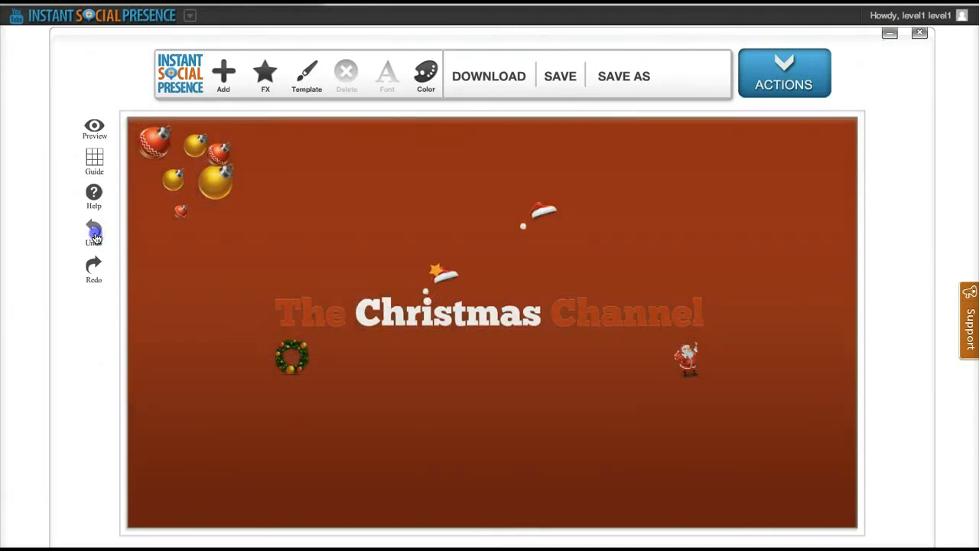
{"action": "left_click", "coordinate": [94, 236]}
{"action": "left_click", "coordinate": [96, 237]}
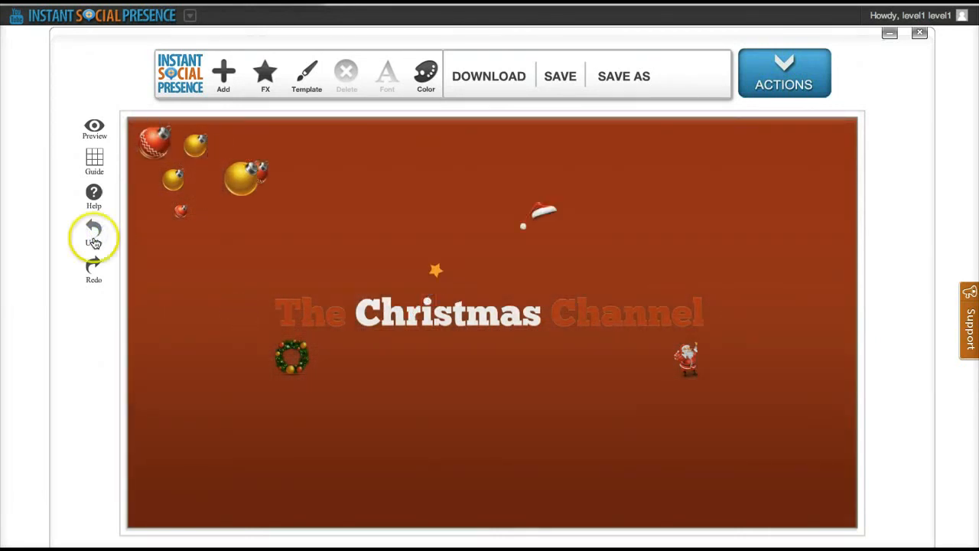
Redo the undone edits for the ornaments, Santa hat, background effects, band and subtitle
{"action": "left_click", "coordinate": [96, 264]}
{"action": "left_click", "coordinate": [95, 263]}
{"action": "left_click", "coordinate": [96, 264]}
{"action": "left_click", "coordinate": [95, 264]}
{"action": "left_click", "coordinate": [96, 263]}
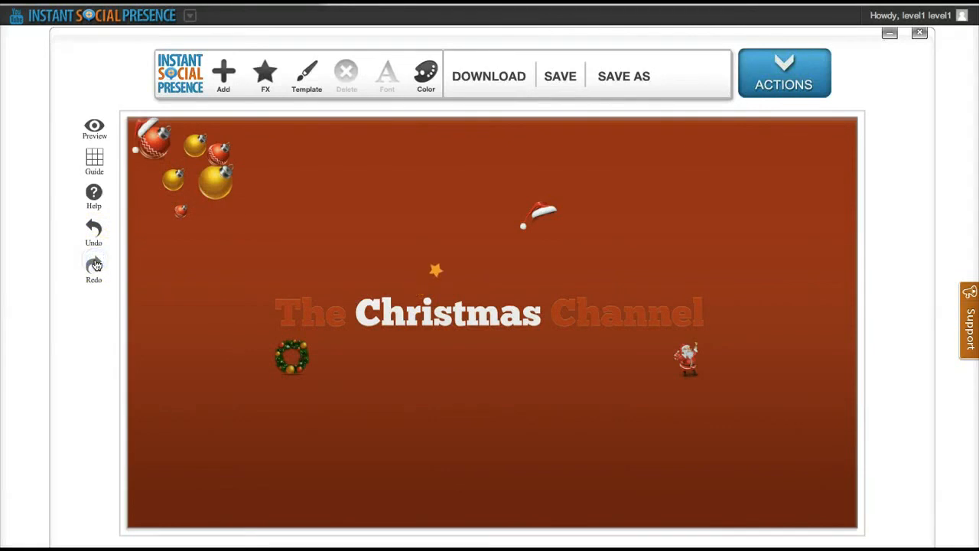
{"action": "left_click", "coordinate": [95, 264]}
{"action": "left_click", "coordinate": [96, 264]}
{"action": "left_click", "coordinate": [94, 264]}
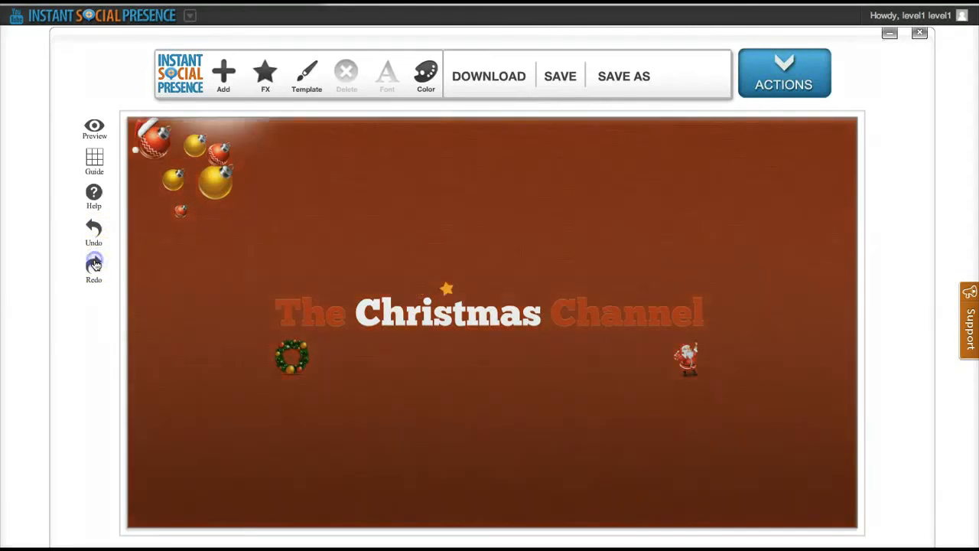
{"action": "left_click", "coordinate": [95, 265]}
{"action": "left_click", "coordinate": [95, 265]}
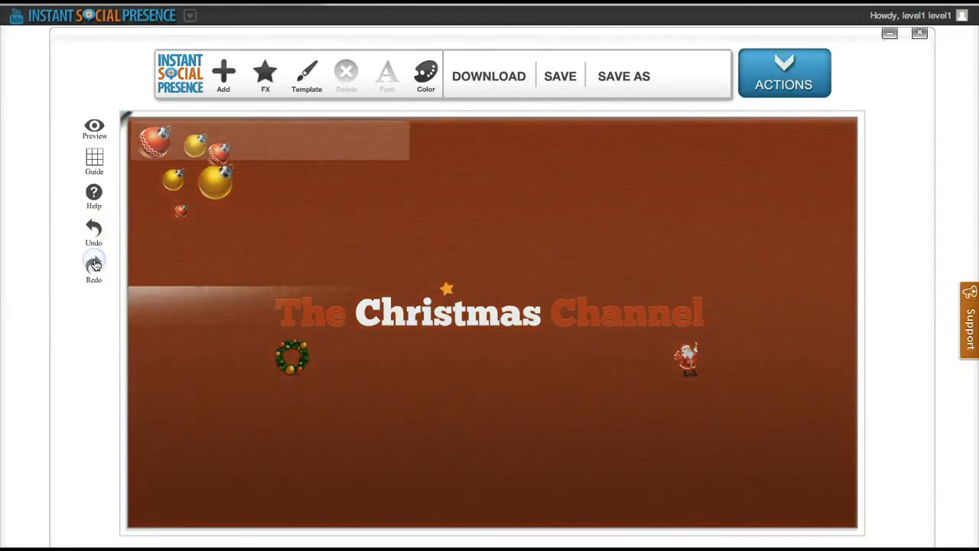
{"action": "left_click", "coordinate": [94, 264]}
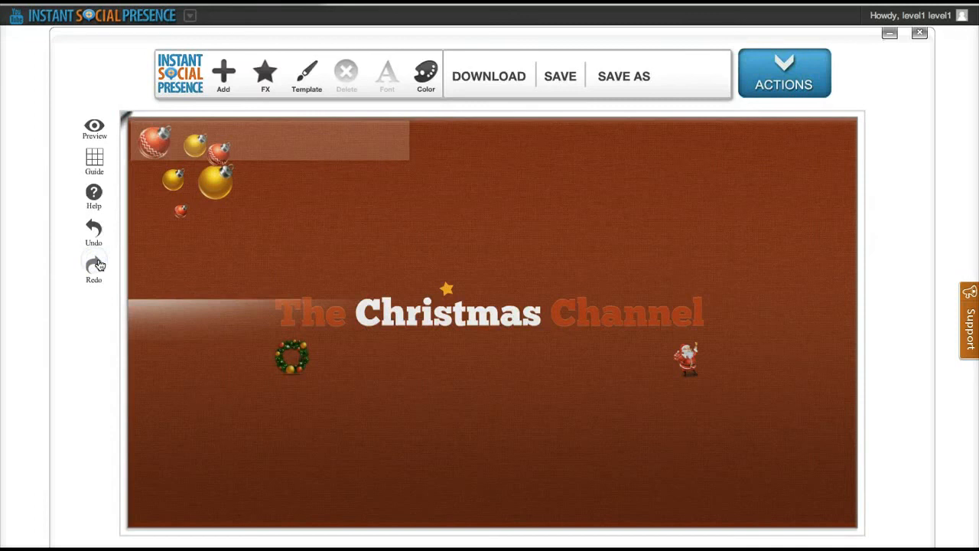
{"action": "left_click", "coordinate": [95, 263]}
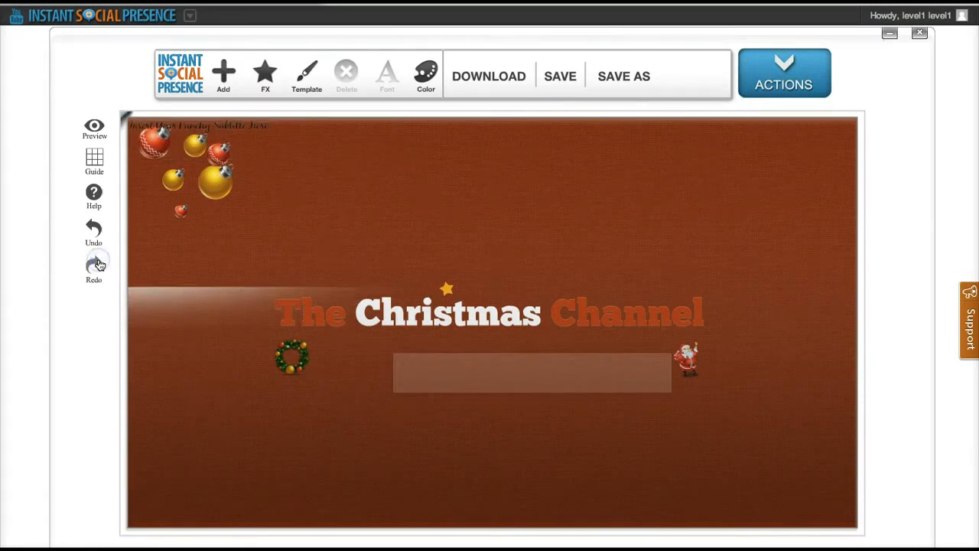
Undo the last redone changes to the translucent band's placement
{"action": "left_click", "coordinate": [93, 222]}
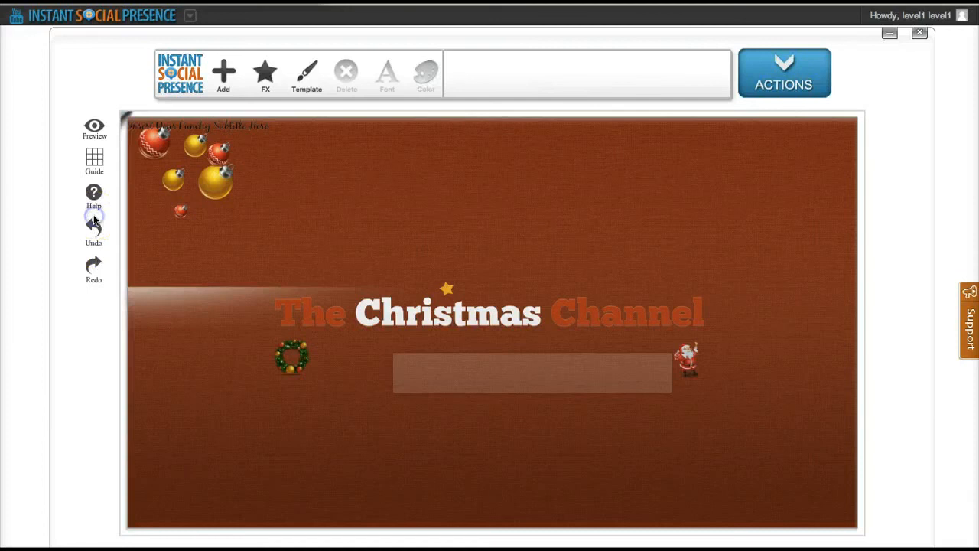
{"action": "left_click", "coordinate": [94, 223]}
{"action": "left_click", "coordinate": [94, 226]}
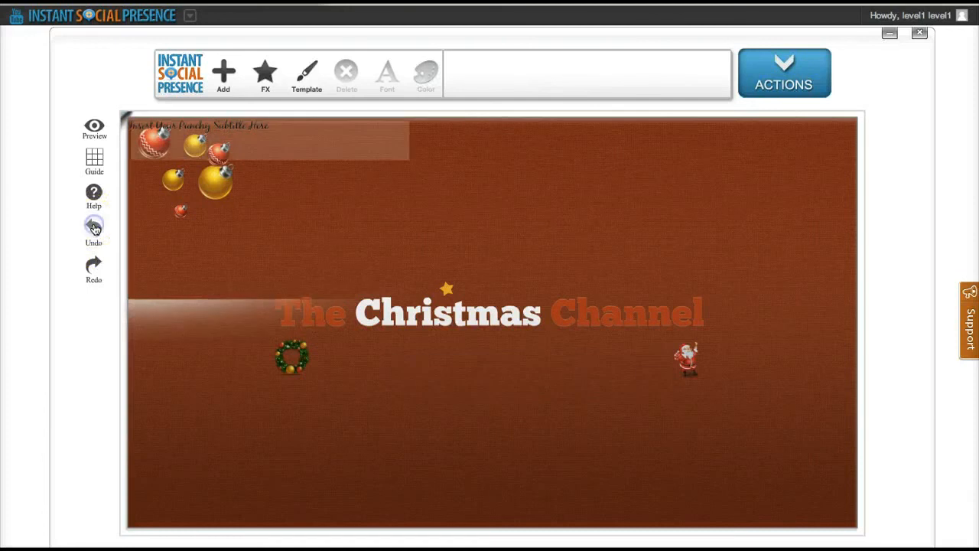
Return to the saved designs list and make the christmaschannel design public, keeping its name
{"action": "left_click", "coordinate": [63, 26]}
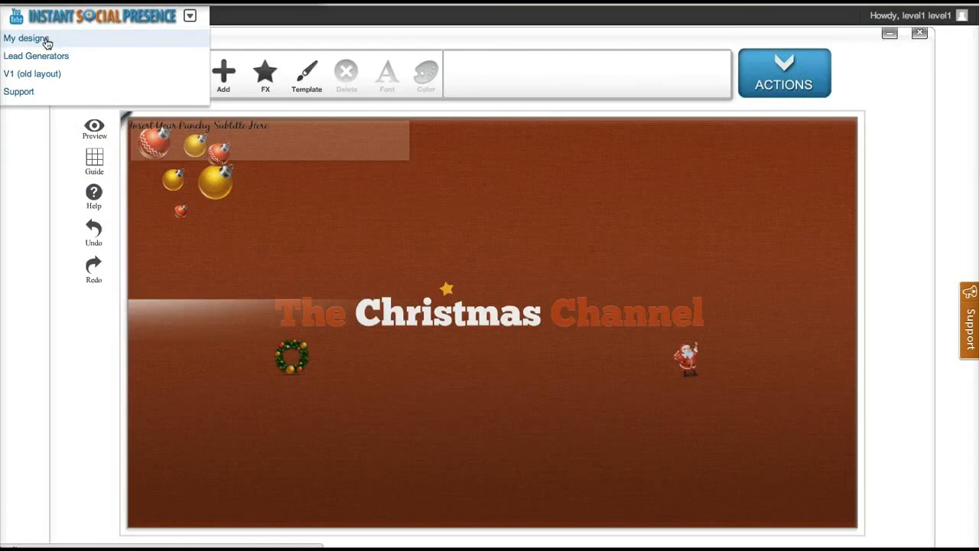
{"action": "left_click", "coordinate": [91, 40]}
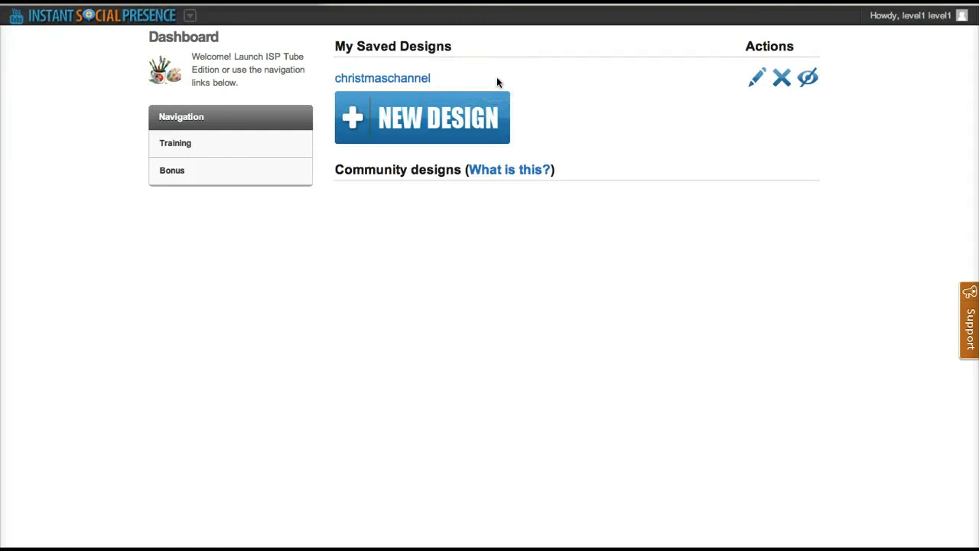
{"action": "left_click", "coordinate": [755, 79]}
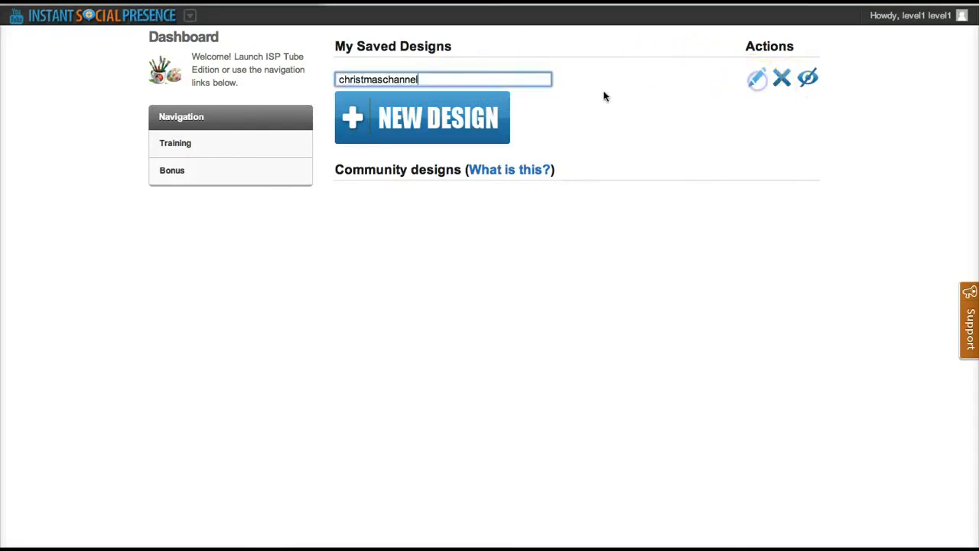
{"action": "left_click", "coordinate": [763, 130]}
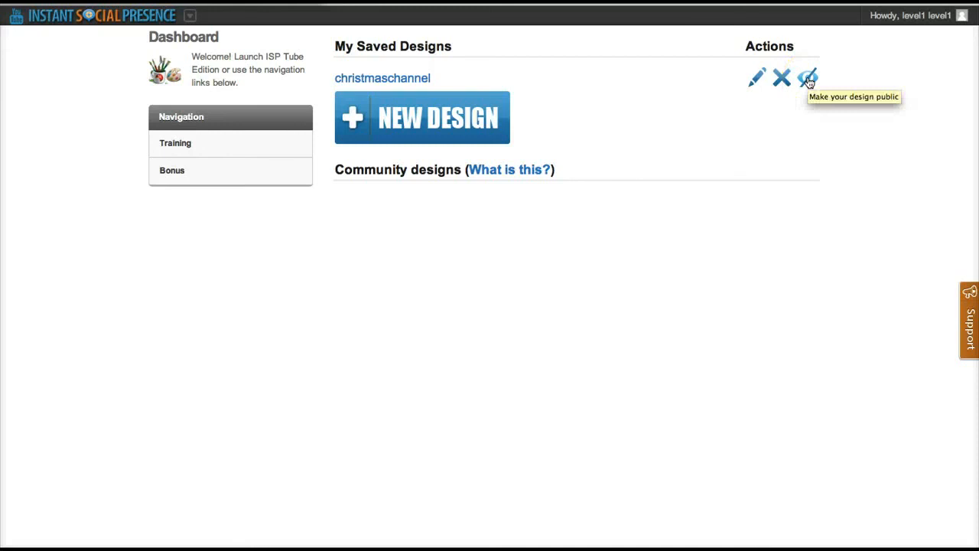
{"action": "left_click", "coordinate": [809, 78]}
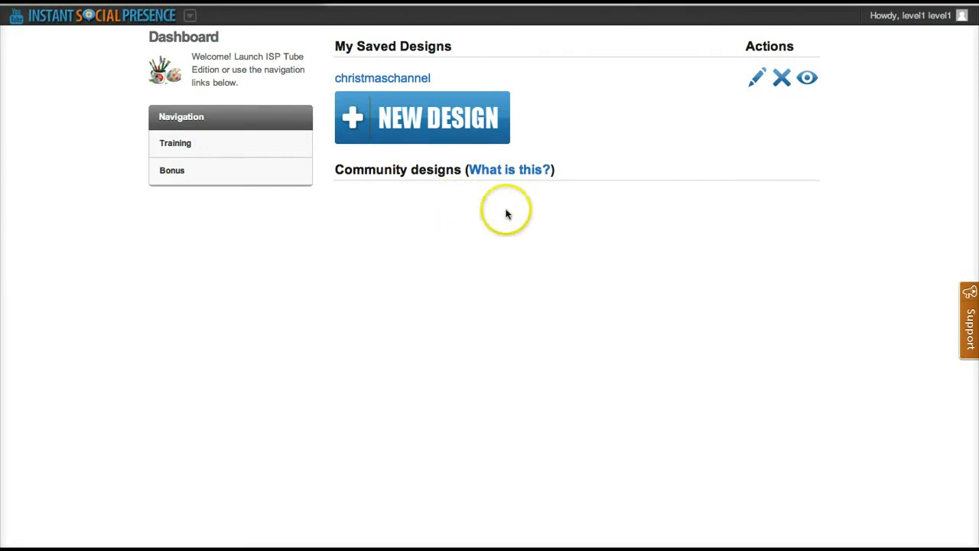
Open the saved christmaschannel design in the editor, close it, and reopen it from the saved designs list
{"action": "left_click", "coordinate": [407, 79]}
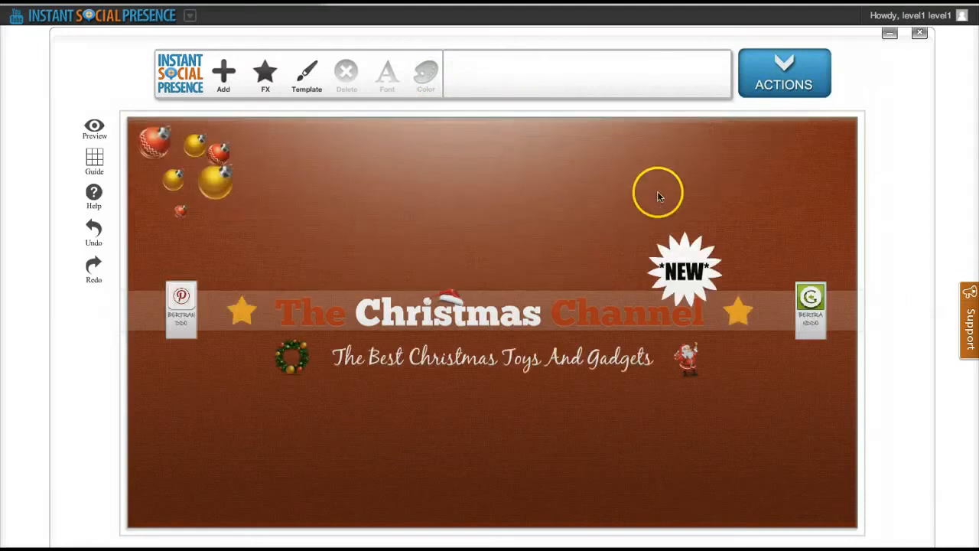
{"action": "left_click", "coordinate": [913, 33]}
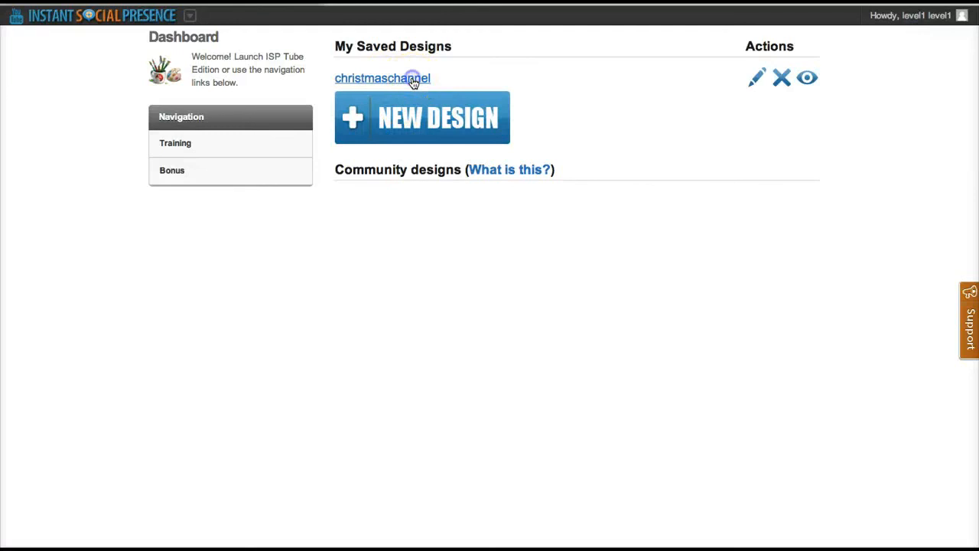
{"action": "left_click", "coordinate": [413, 79]}
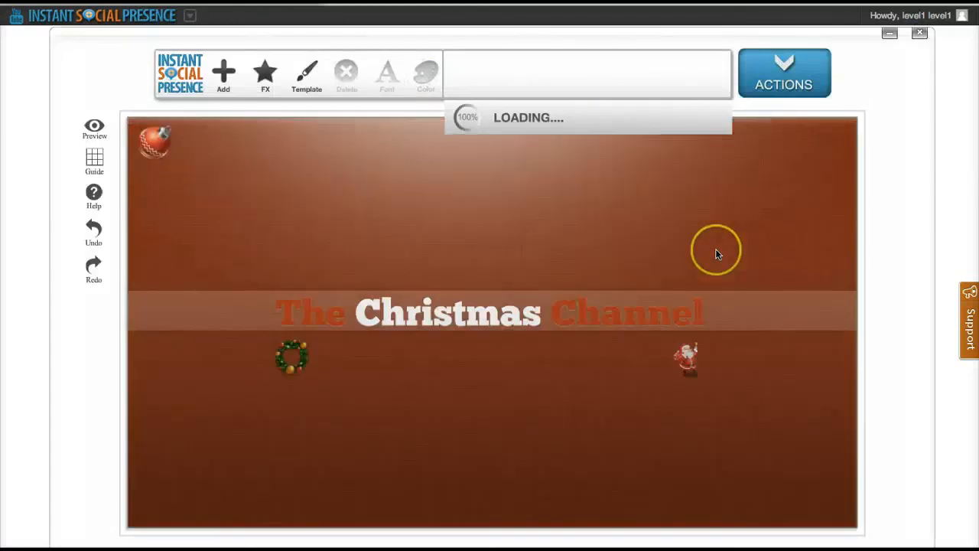
Download the banner to the Downloads folder under the file name christmas_channel.jpg
{"action": "left_click", "coordinate": [782, 75]}
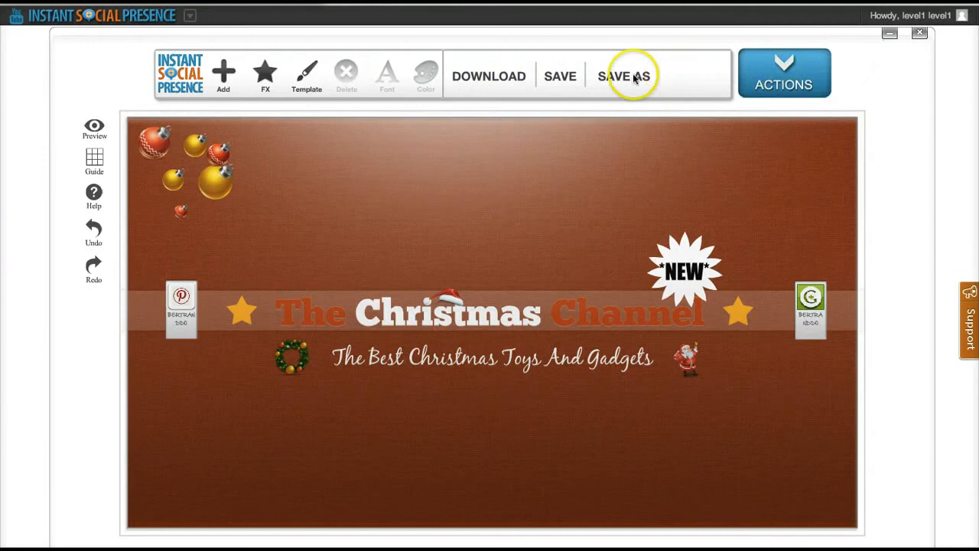
{"action": "left_click", "coordinate": [490, 78]}
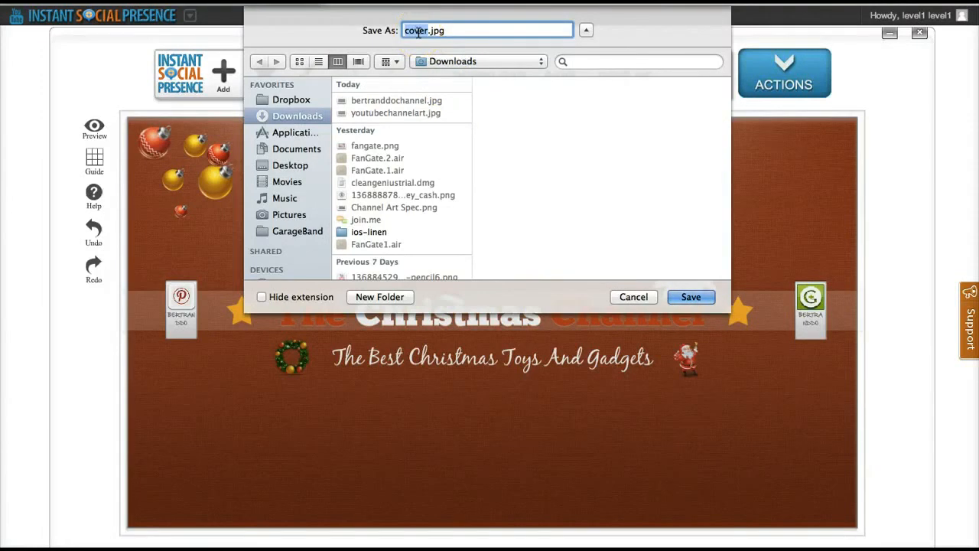
{"action": "type", "text": "z"}
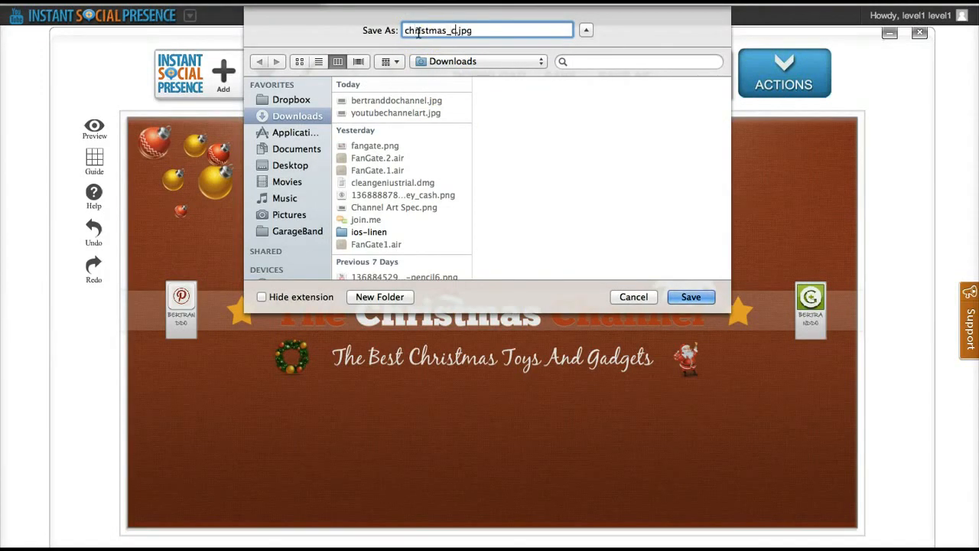
{"action": "left_click", "coordinate": [683, 294]}
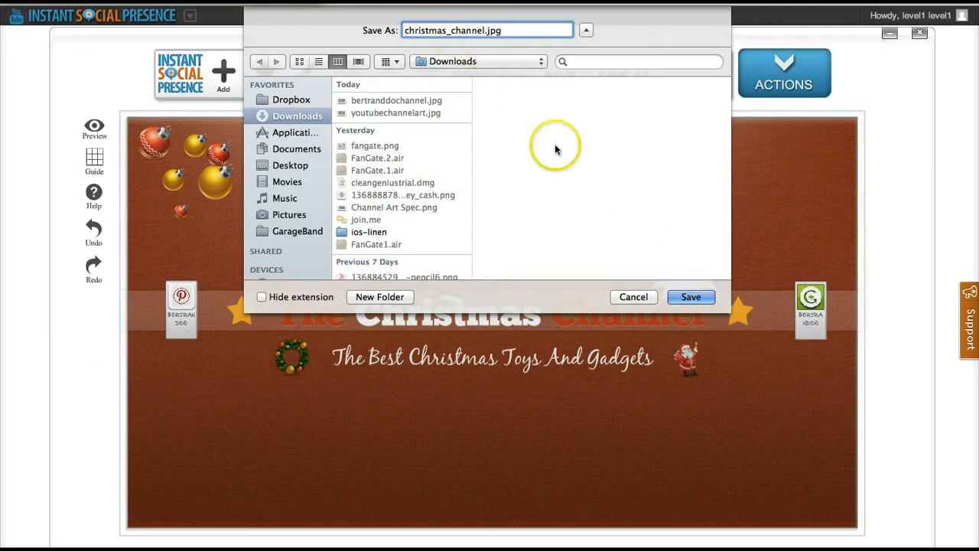
{"action": "left_click", "coordinate": [688, 297]}
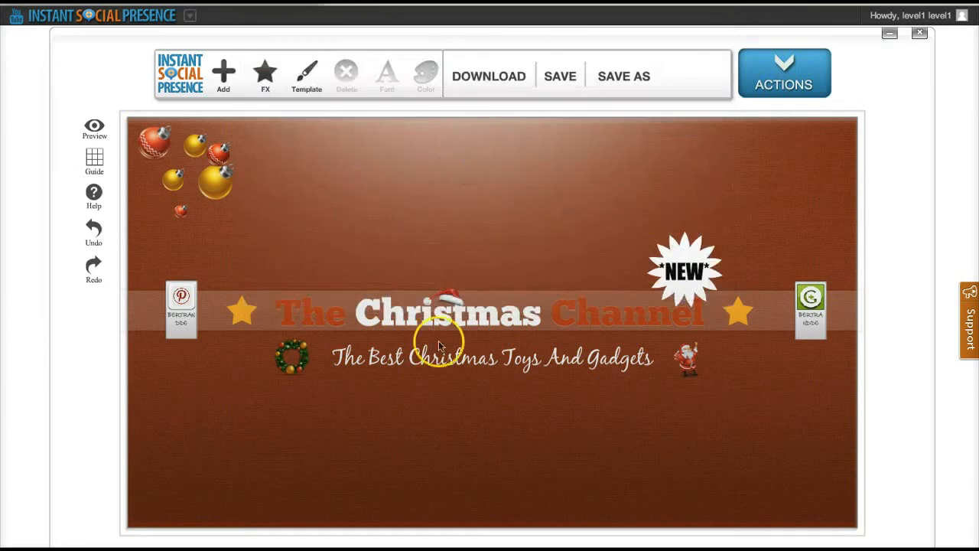
Open the downloaded banner image from the Downloads folder to check it, and close the viewer
{"action": "mouse_move", "coordinate": [472, 547]}
{"action": "left_click", "coordinate": [619, 527]}
{"action": "left_click", "coordinate": [317, 172]}
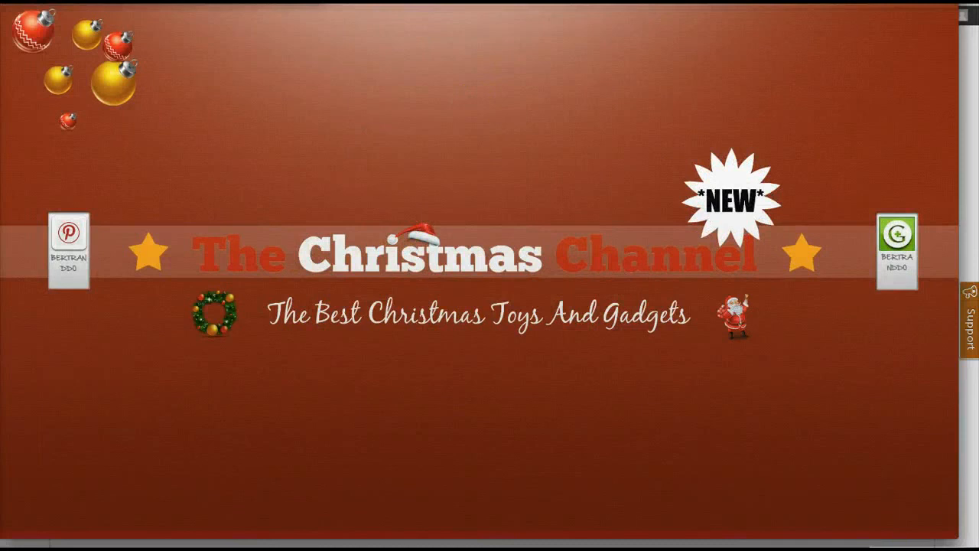
{"action": "key", "text": "super+w"}
Switch to the YouTube channel page in Safari and start editing the channel art with a photo upload
{"action": "mouse_move", "coordinate": [317, 532]}
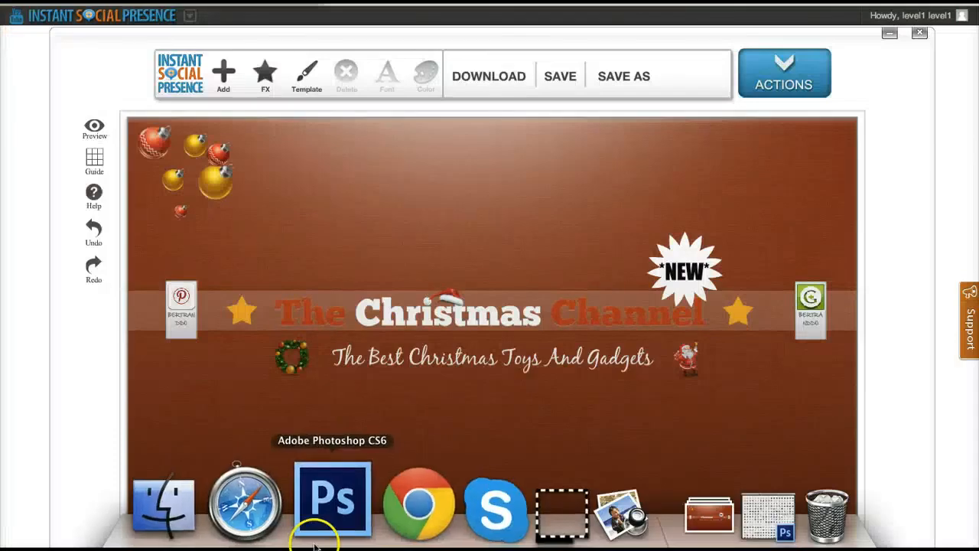
{"action": "left_click", "coordinate": [265, 523]}
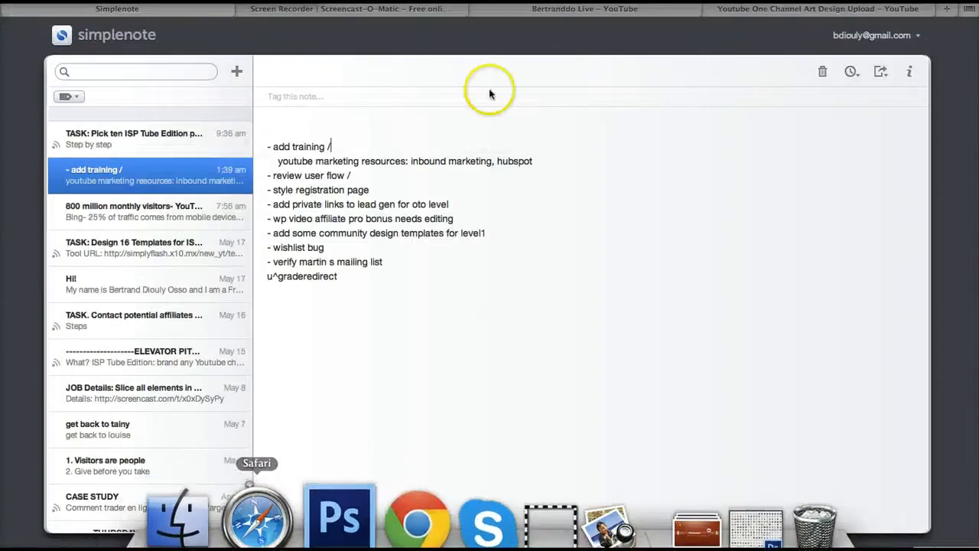
{"action": "left_click", "coordinate": [627, 11]}
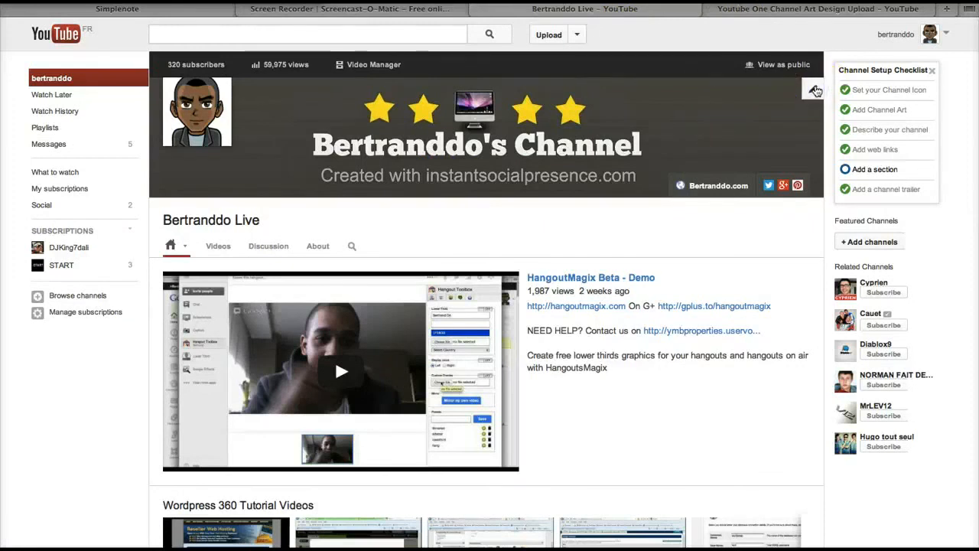
{"action": "left_click", "coordinate": [815, 91]}
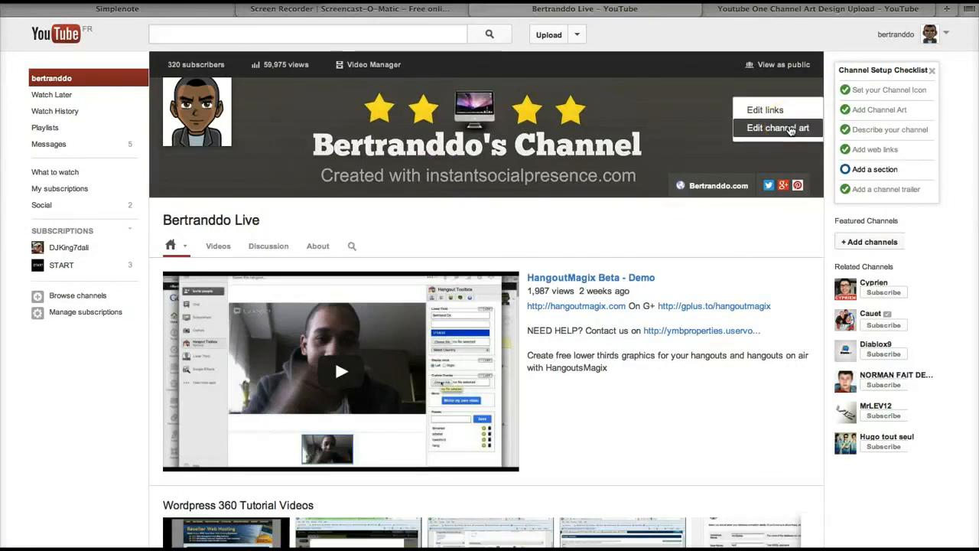
{"action": "left_click", "coordinate": [790, 129]}
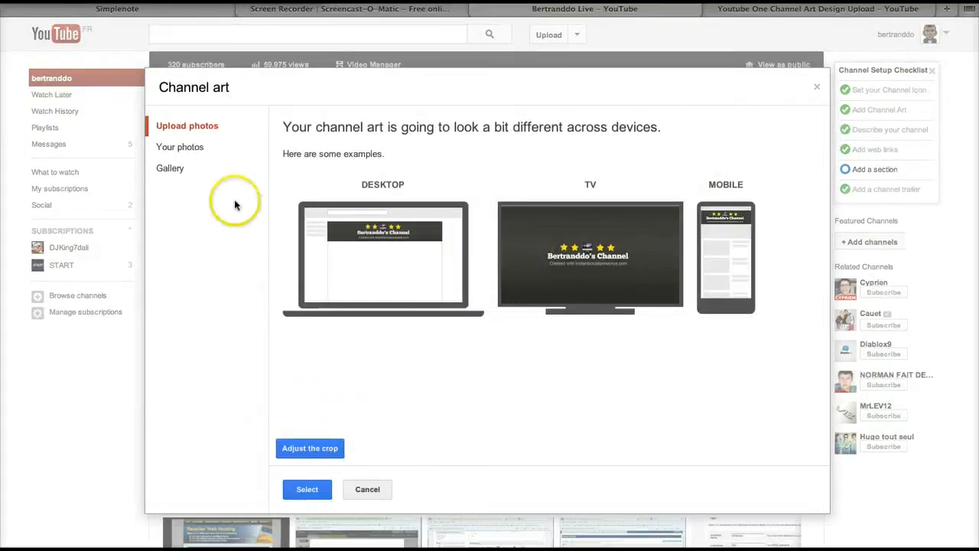
{"action": "left_click", "coordinate": [205, 127]}
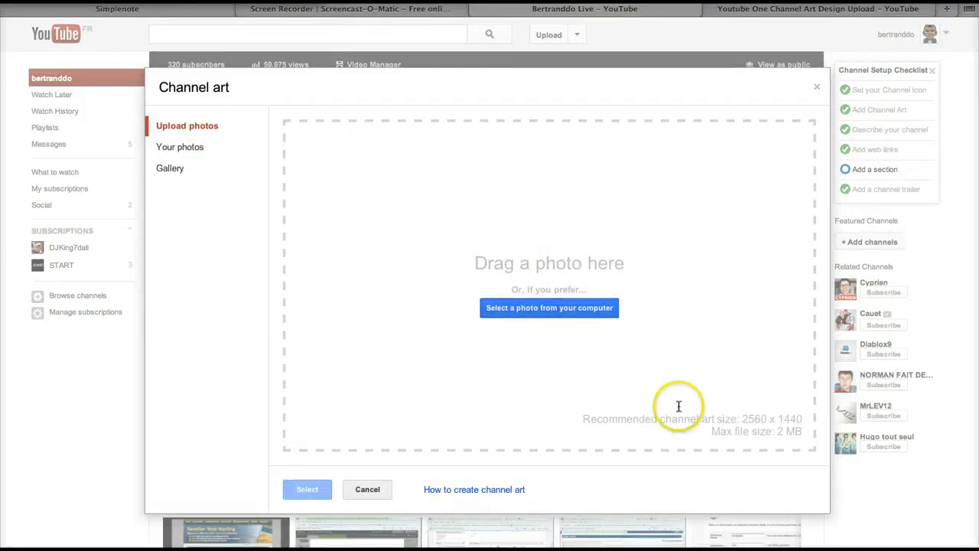
Upload christmas_channel.jpg from the Downloads folder and apply it as the channel art
{"action": "left_click", "coordinate": [651, 512]}
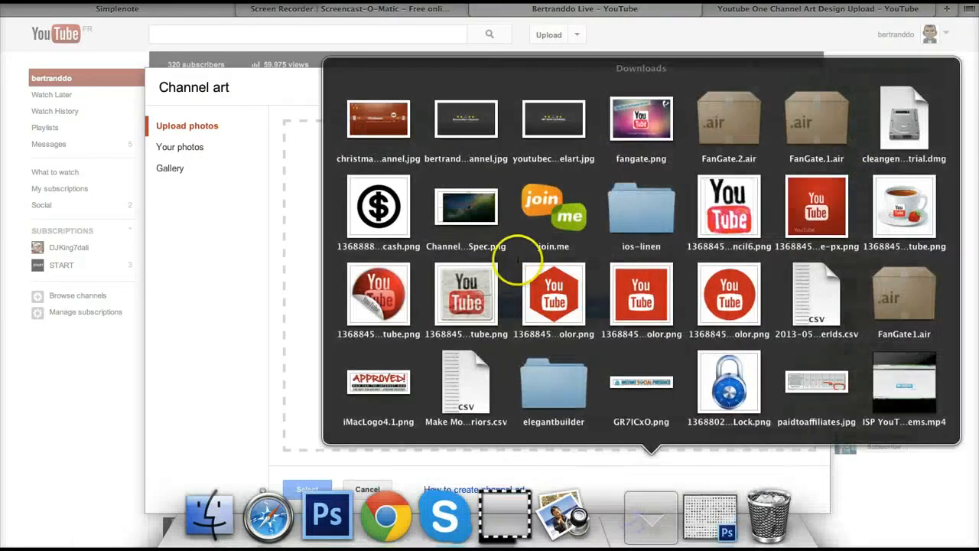
{"action": "left_click_drag", "start_coordinate": [378, 120], "coordinate": [512, 276]}
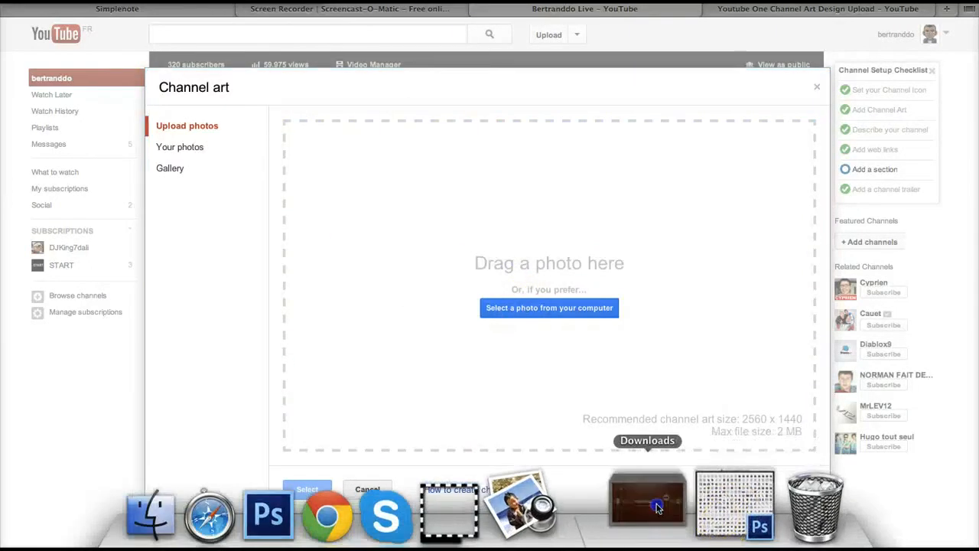
{"action": "left_click", "coordinate": [651, 513]}
{"action": "left_click_drag", "start_coordinate": [381, 131], "coordinate": [500, 273]}
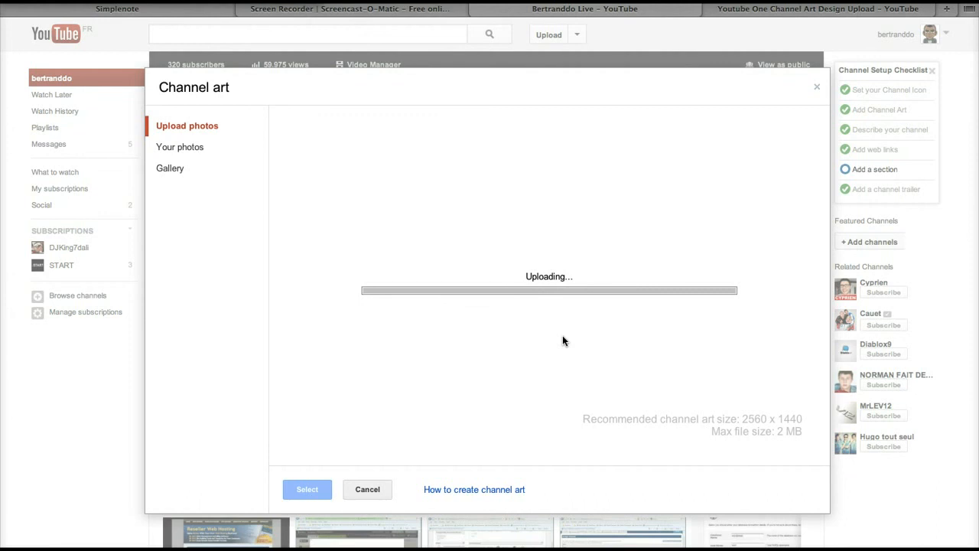
{"action": "left_click", "coordinate": [468, 274]}
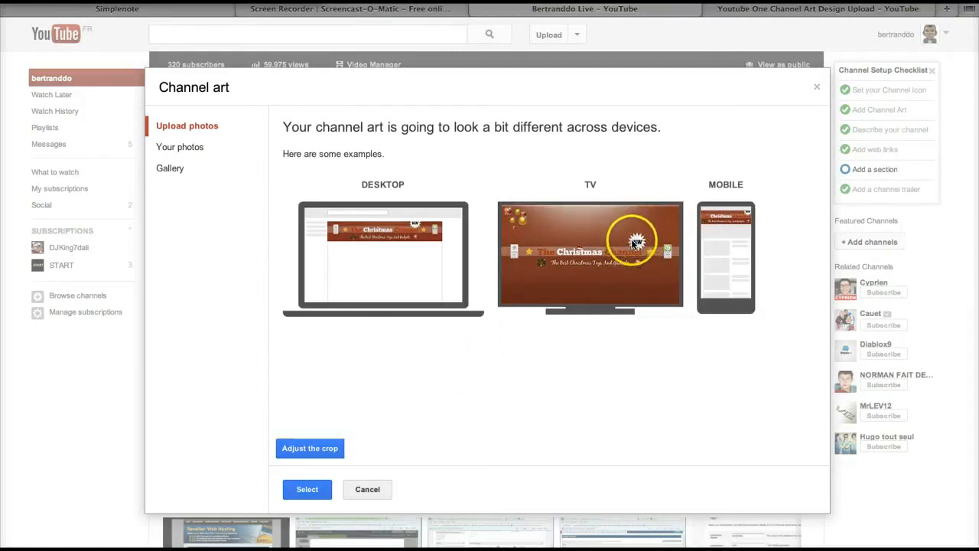
{"action": "left_click", "coordinate": [307, 489]}
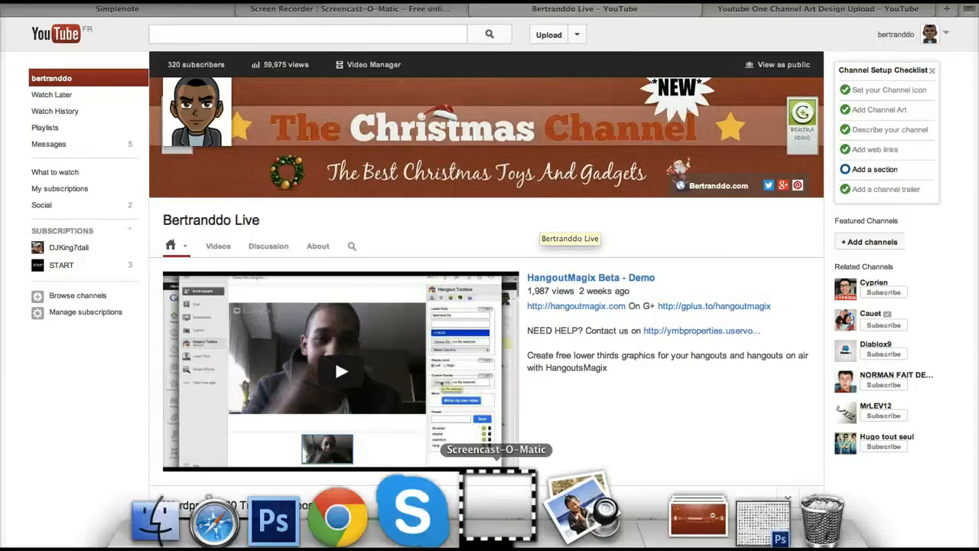
Switch back to the banner editor in Chrome, review the support contact form with ISP Youtube as the product, and close it without sending
{"action": "left_click", "coordinate": [383, 501]}
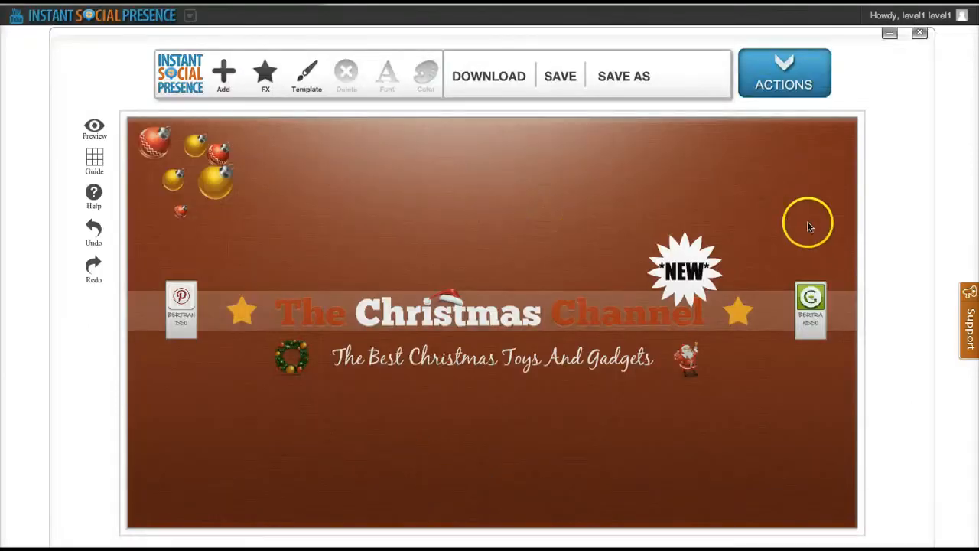
{"action": "left_click", "coordinate": [969, 328]}
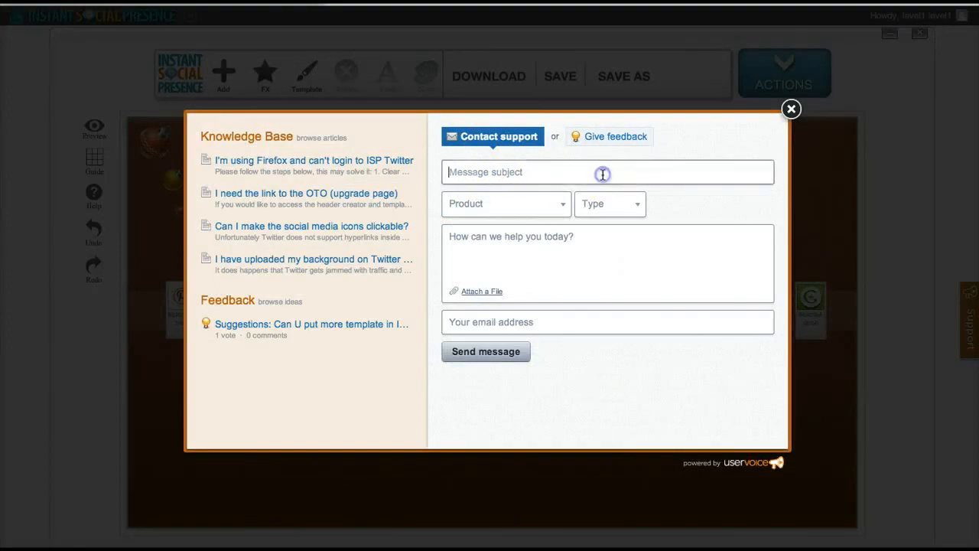
{"action": "left_click", "coordinate": [562, 205]}
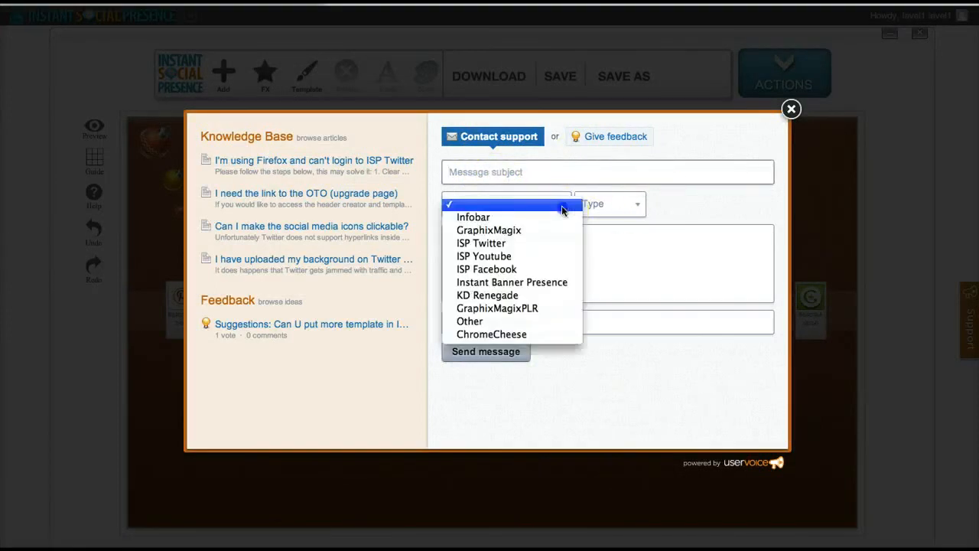
{"action": "left_click", "coordinate": [523, 260]}
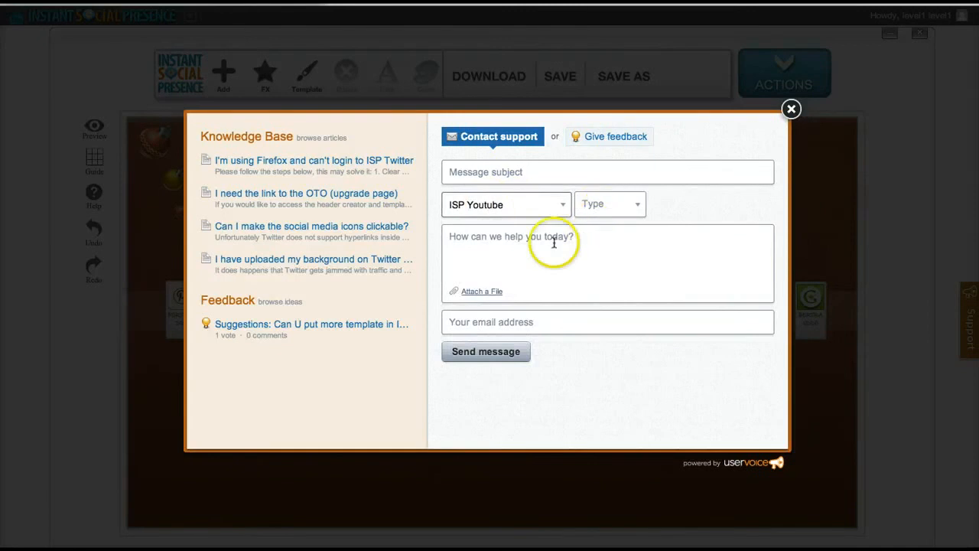
{"action": "left_click", "coordinate": [541, 245]}
{"action": "left_click", "coordinate": [551, 322]}
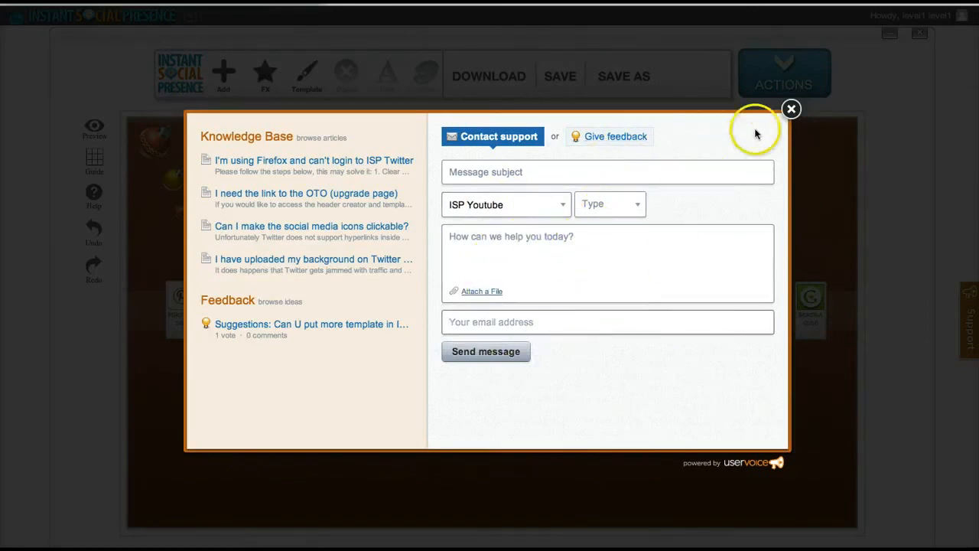
{"action": "left_click", "coordinate": [788, 111]}
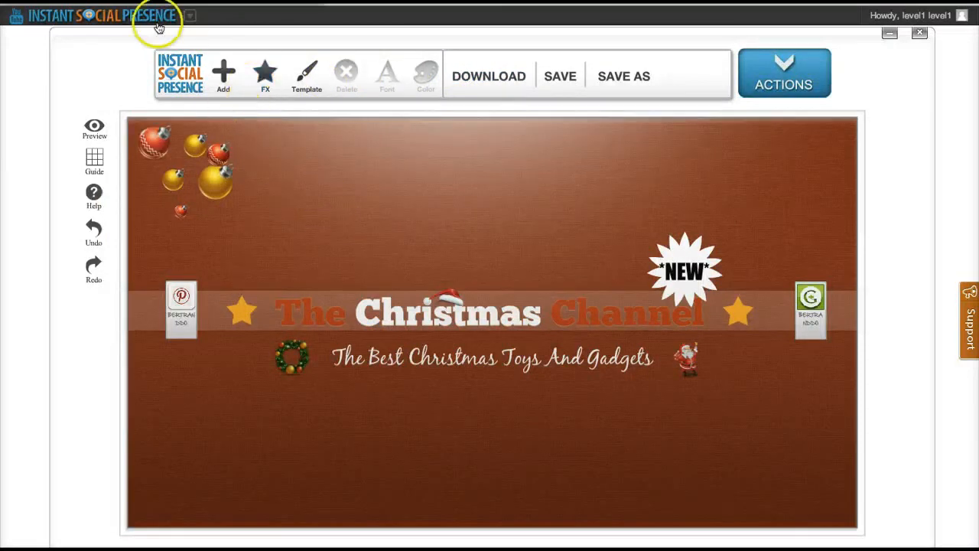
Show the site's navigation links for designs, lead generators, the old layout and support
{"action": "mouse_move", "coordinate": [157, 25]}
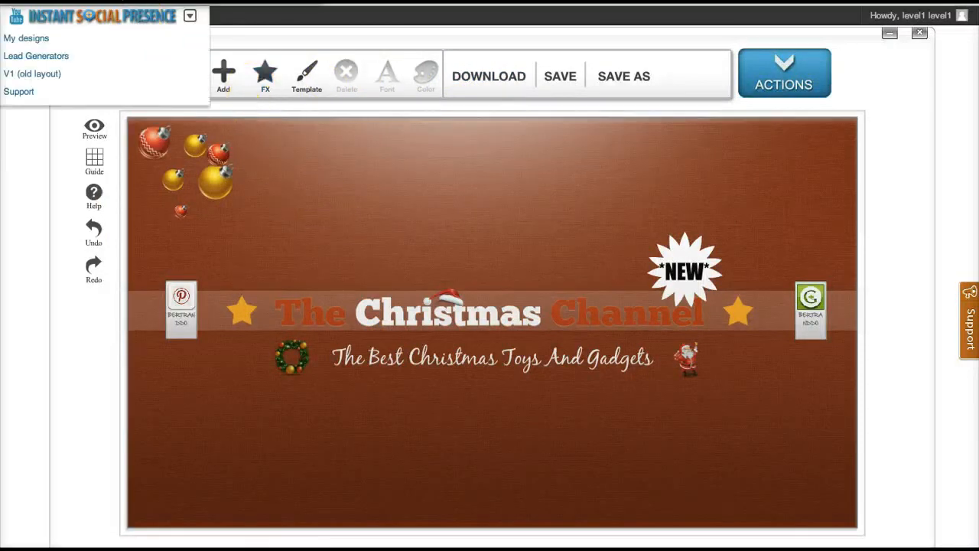